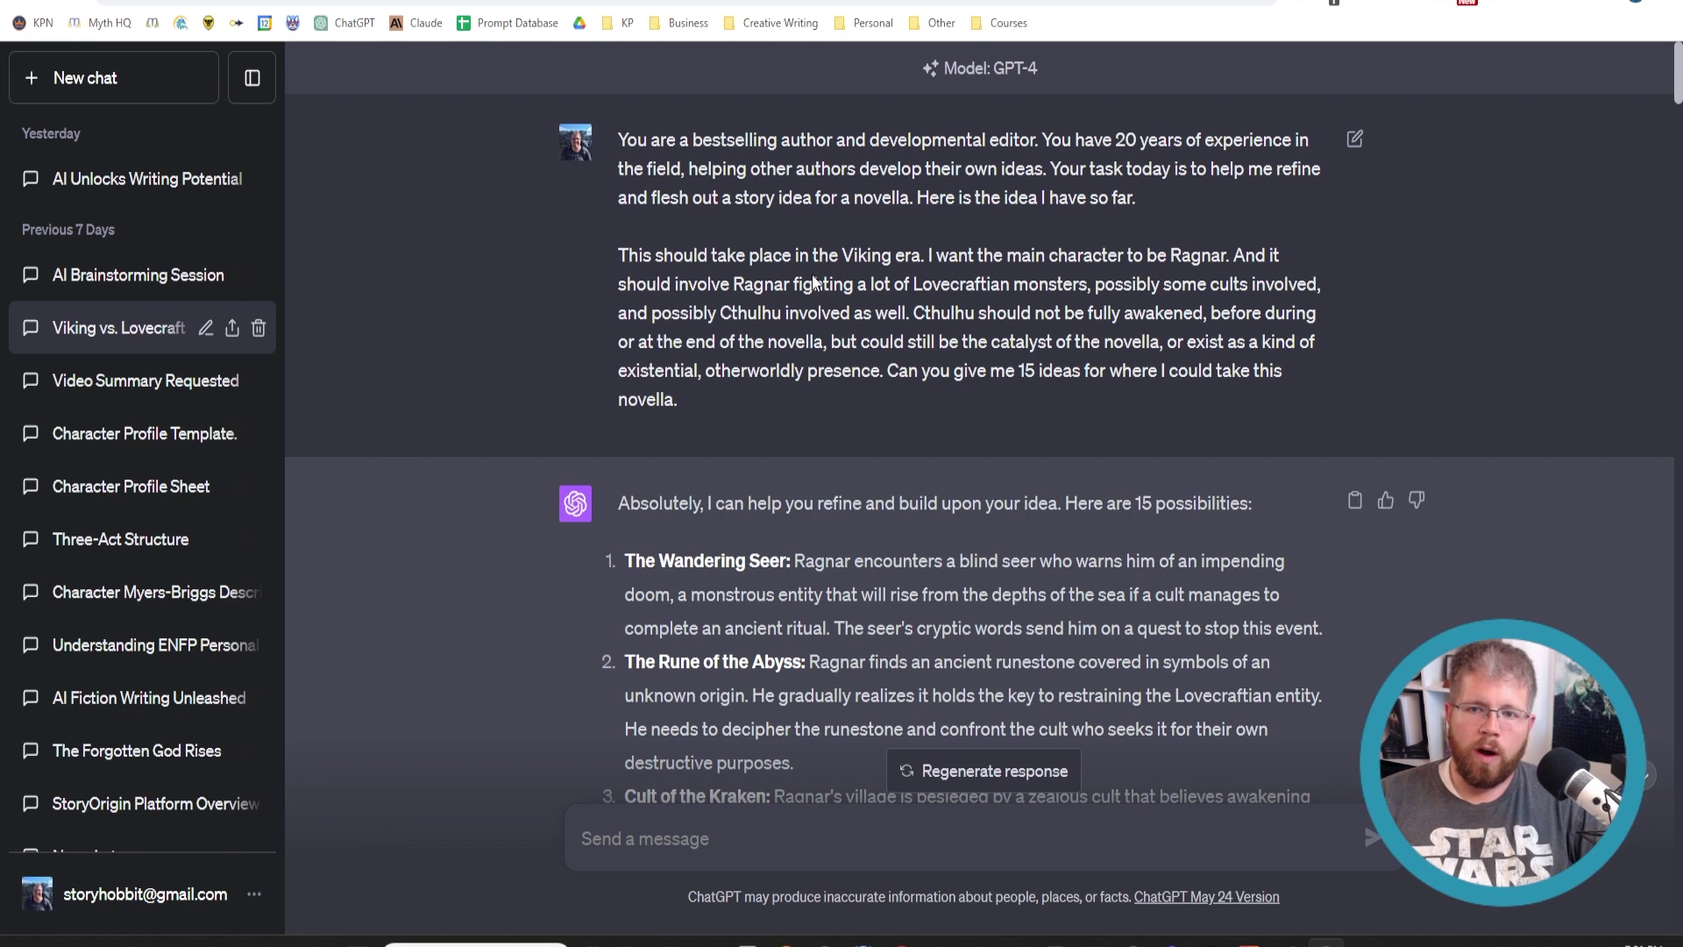
- Highlight the role prompt's opening, its editing-task sentence and the story-idea paragraph
scroll(736, 278, "down", 1)
scroll(736, 279, "down", 3)
scroll(737, 277, "up", 3)
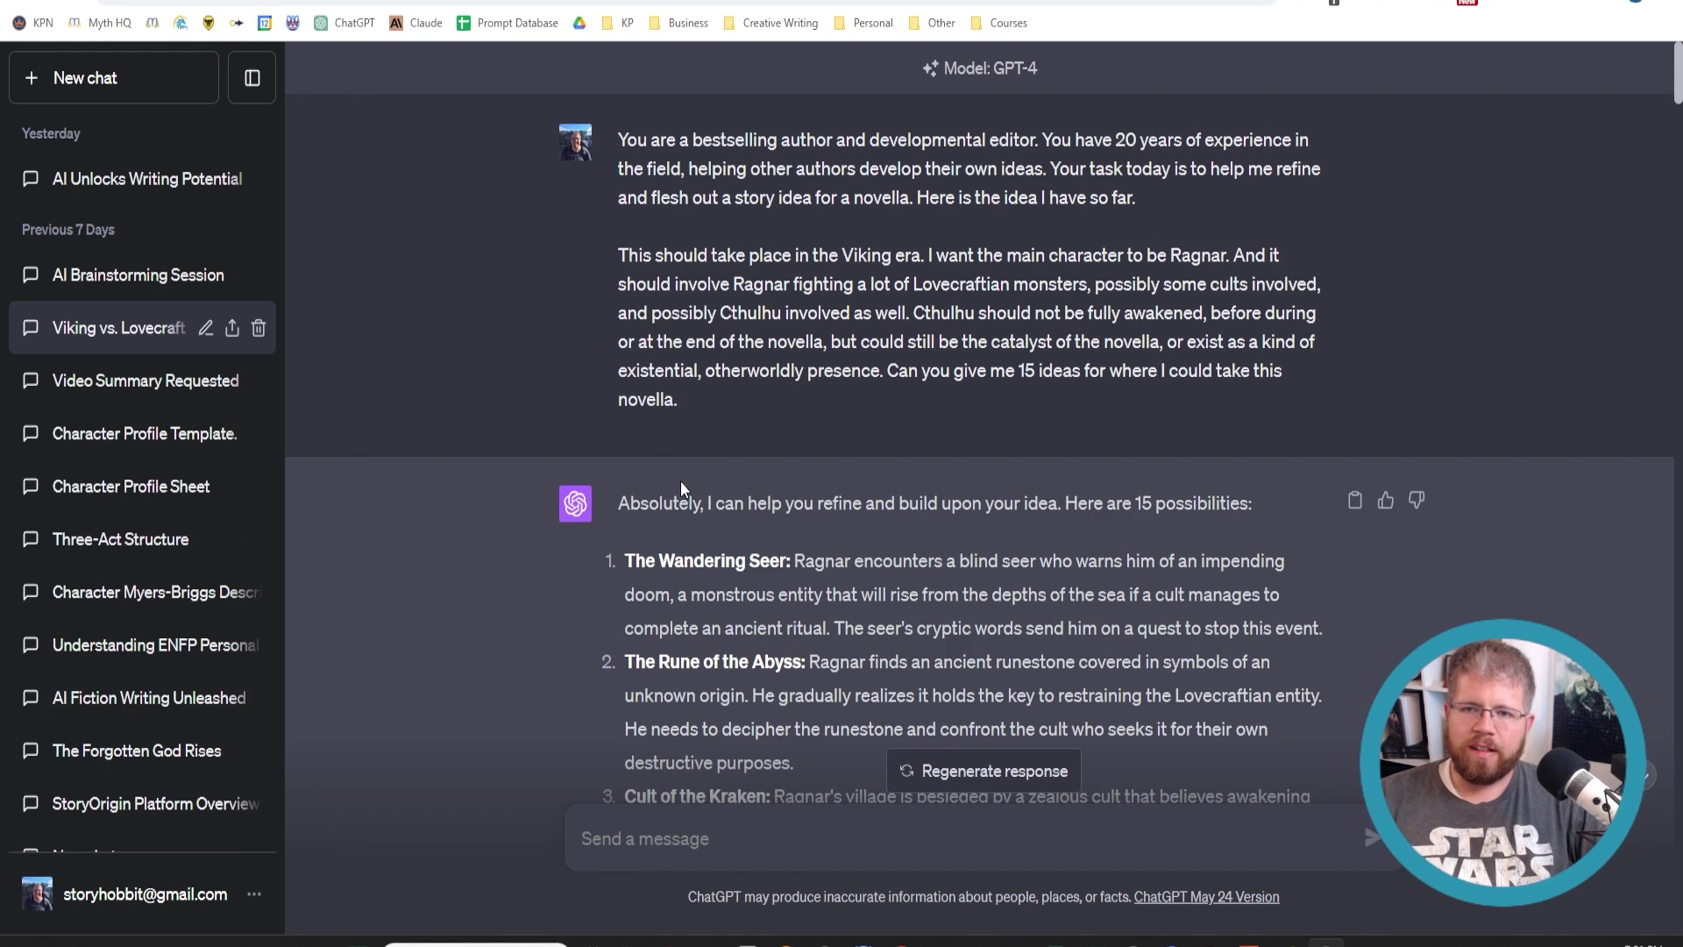
left_click_drag(619, 140, 692, 284)
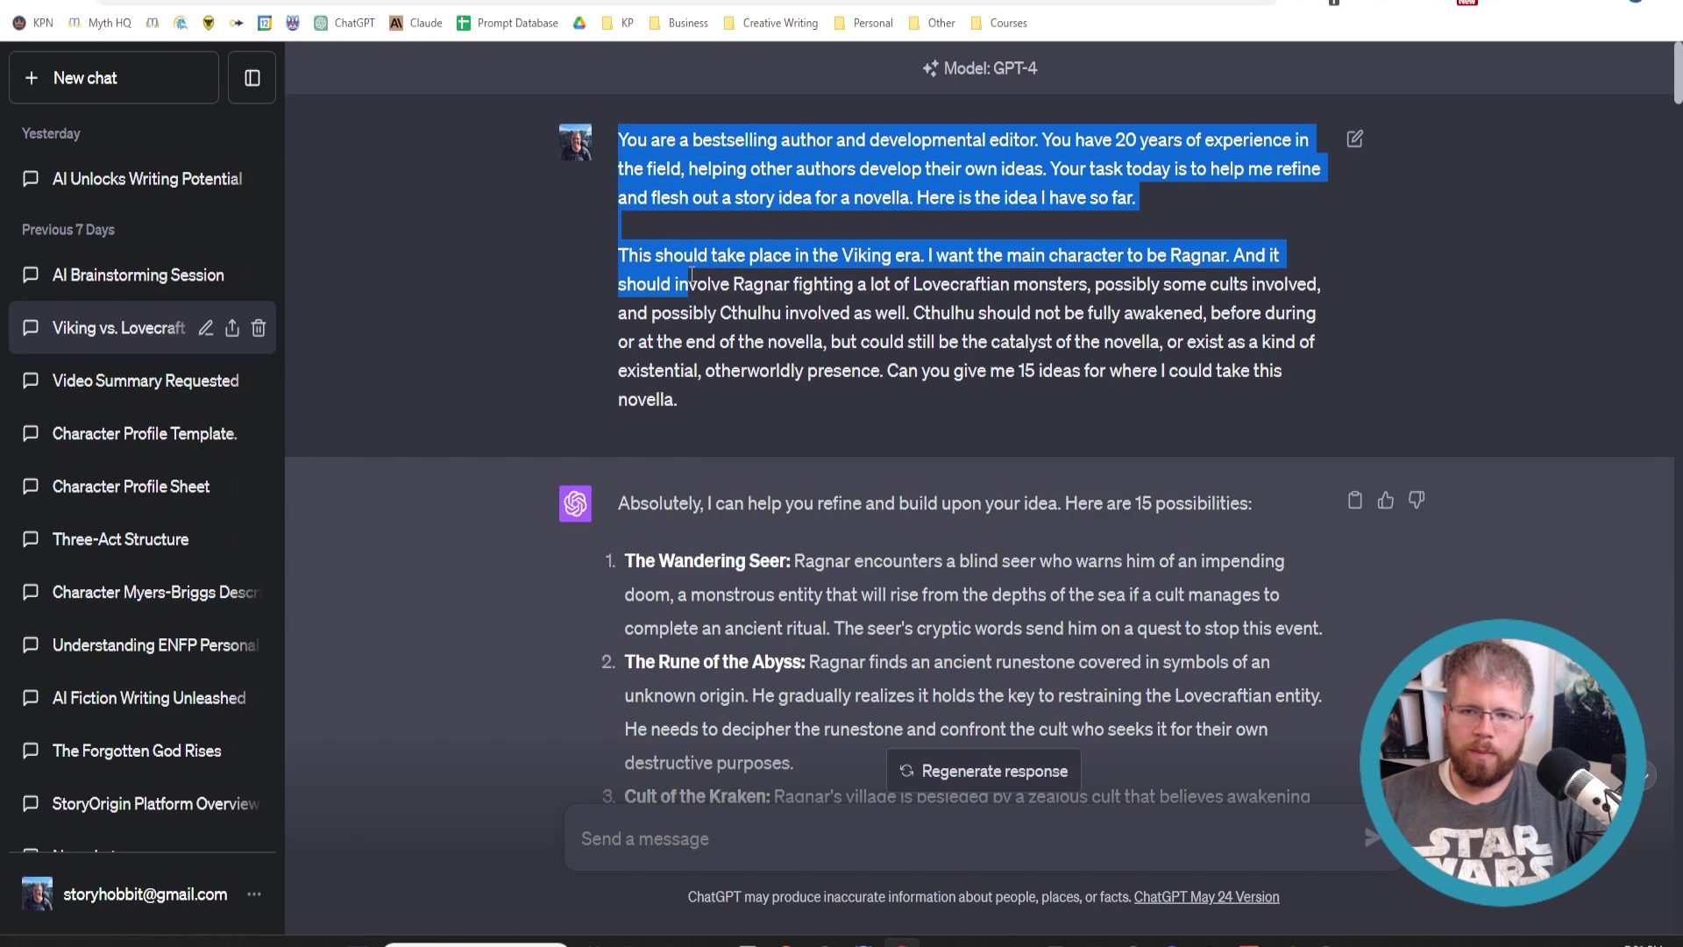
left_click(717, 369)
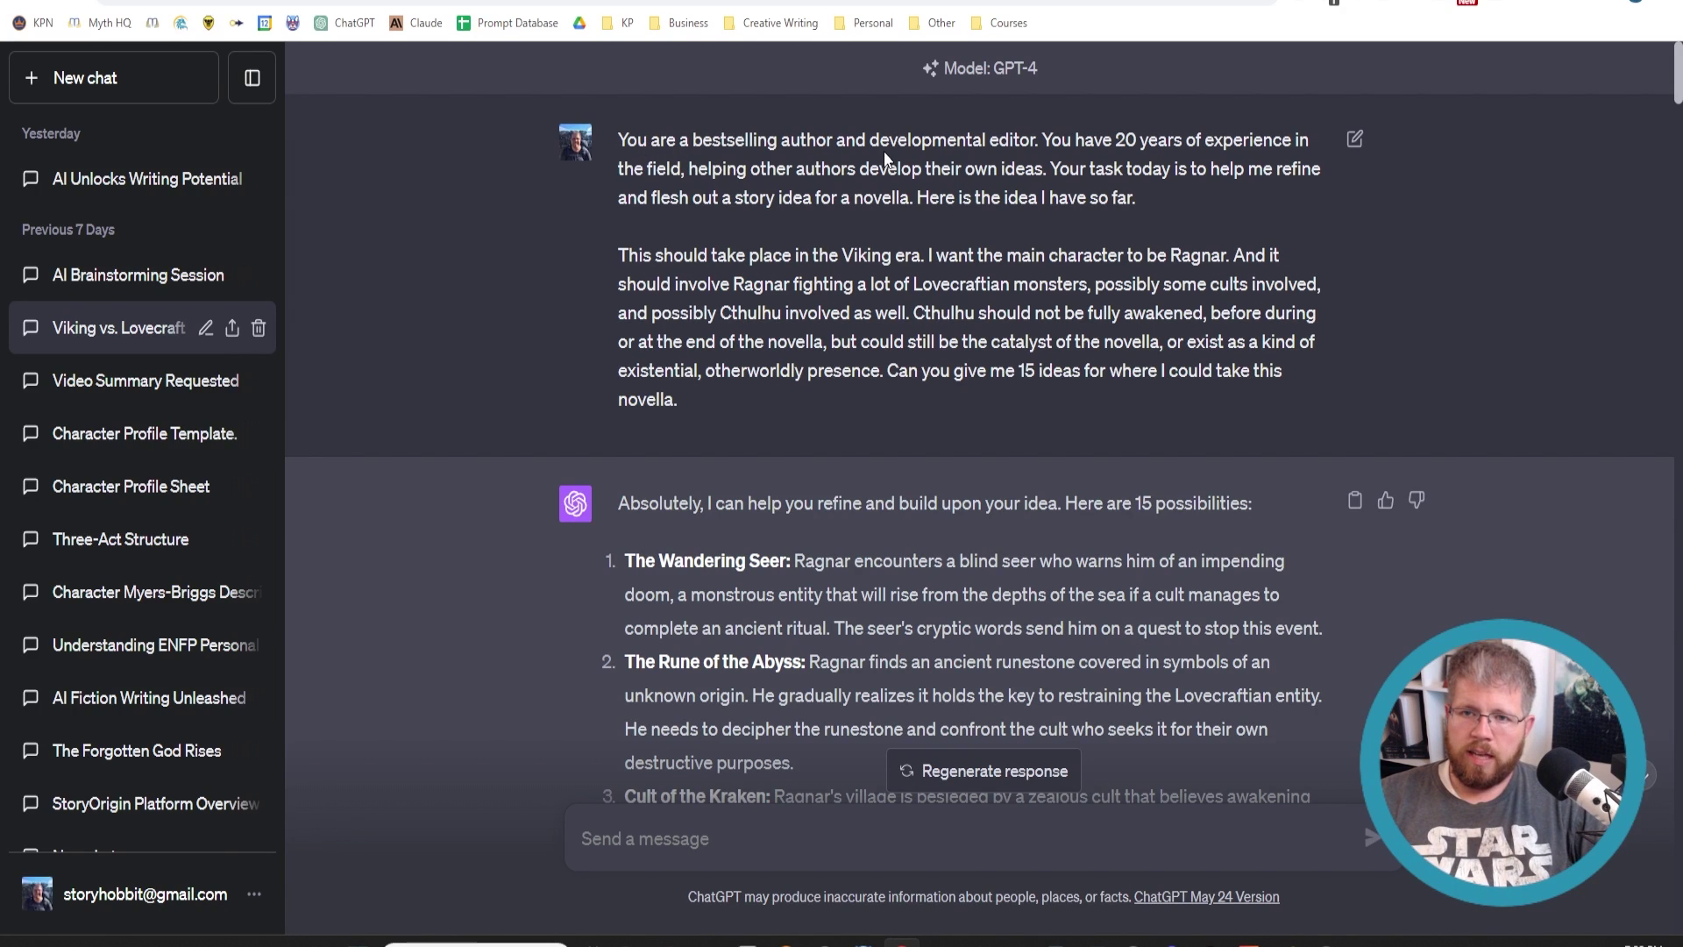
left_click_drag(1053, 168, 914, 201)
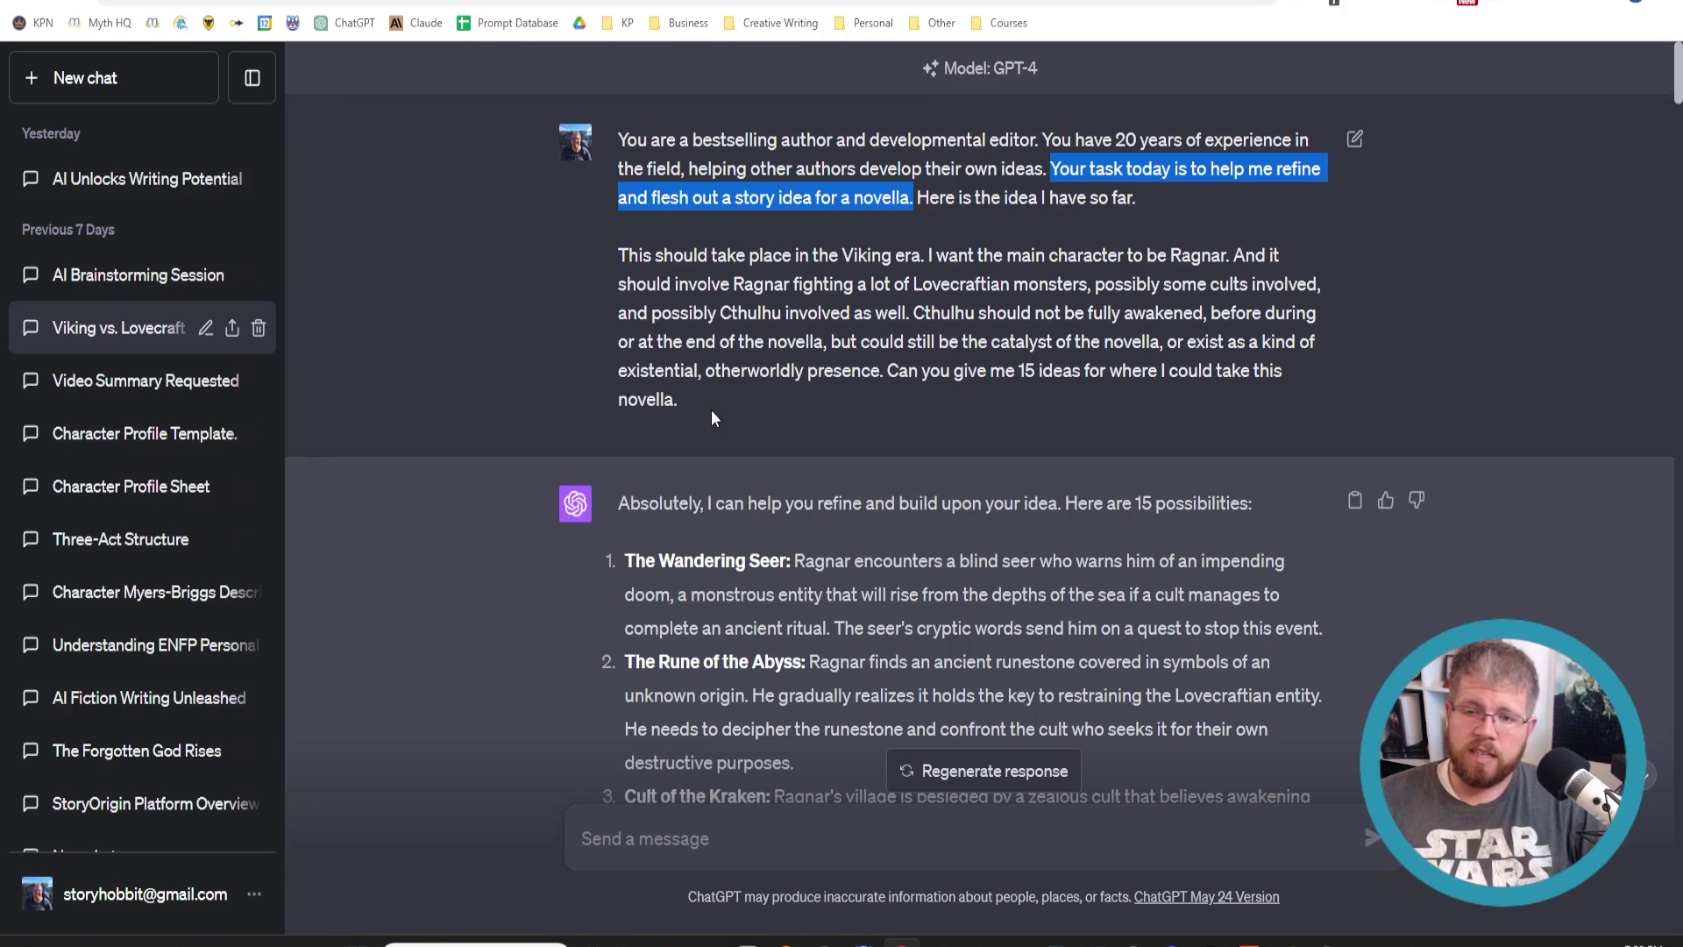
left_click_drag(718, 402, 611, 271)
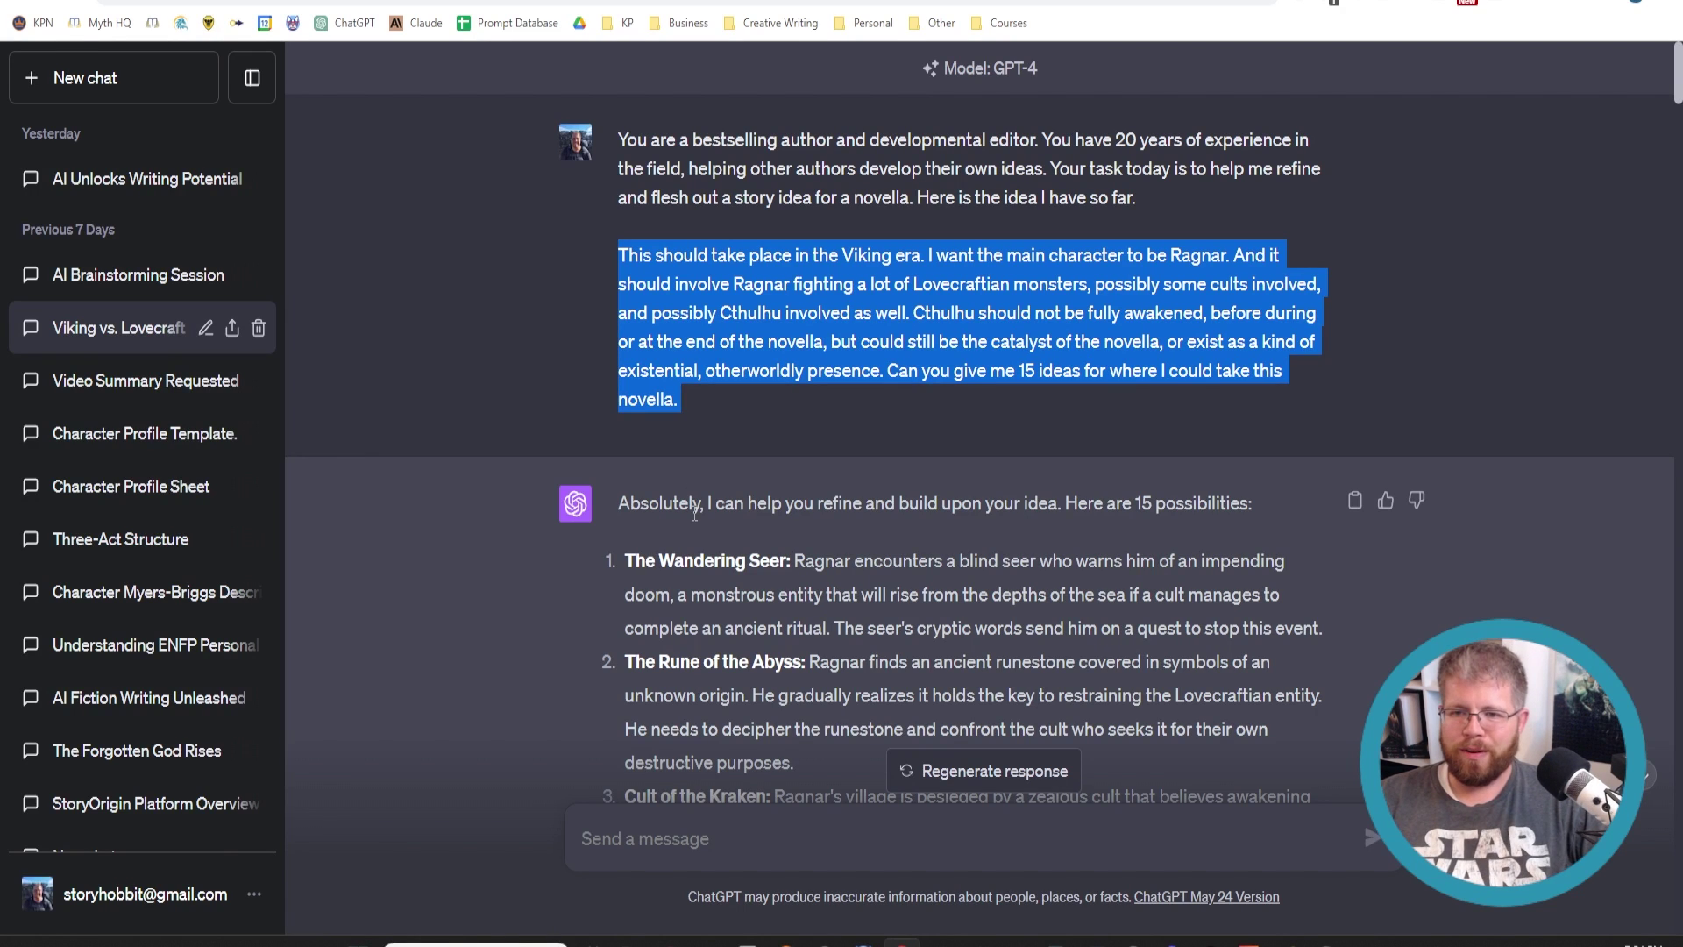
- Scroll through the story ideas and highlight 'The Rune of the Abyss'
scroll(694, 513, "down", 3)
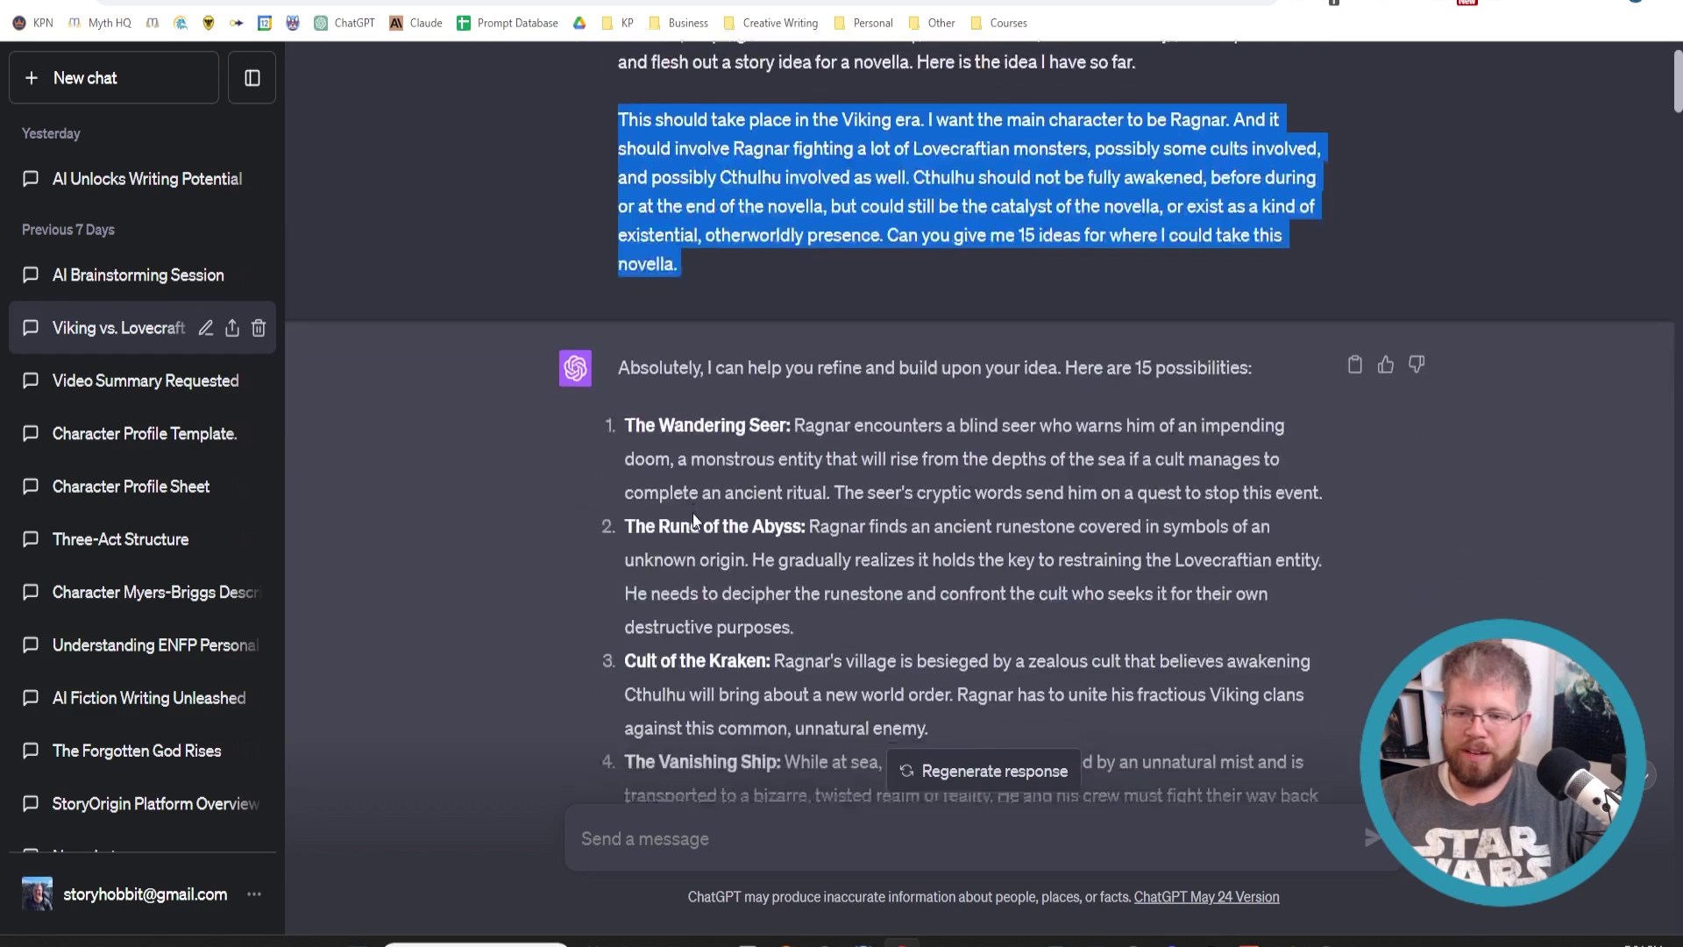
scroll(680, 524, "up", 3)
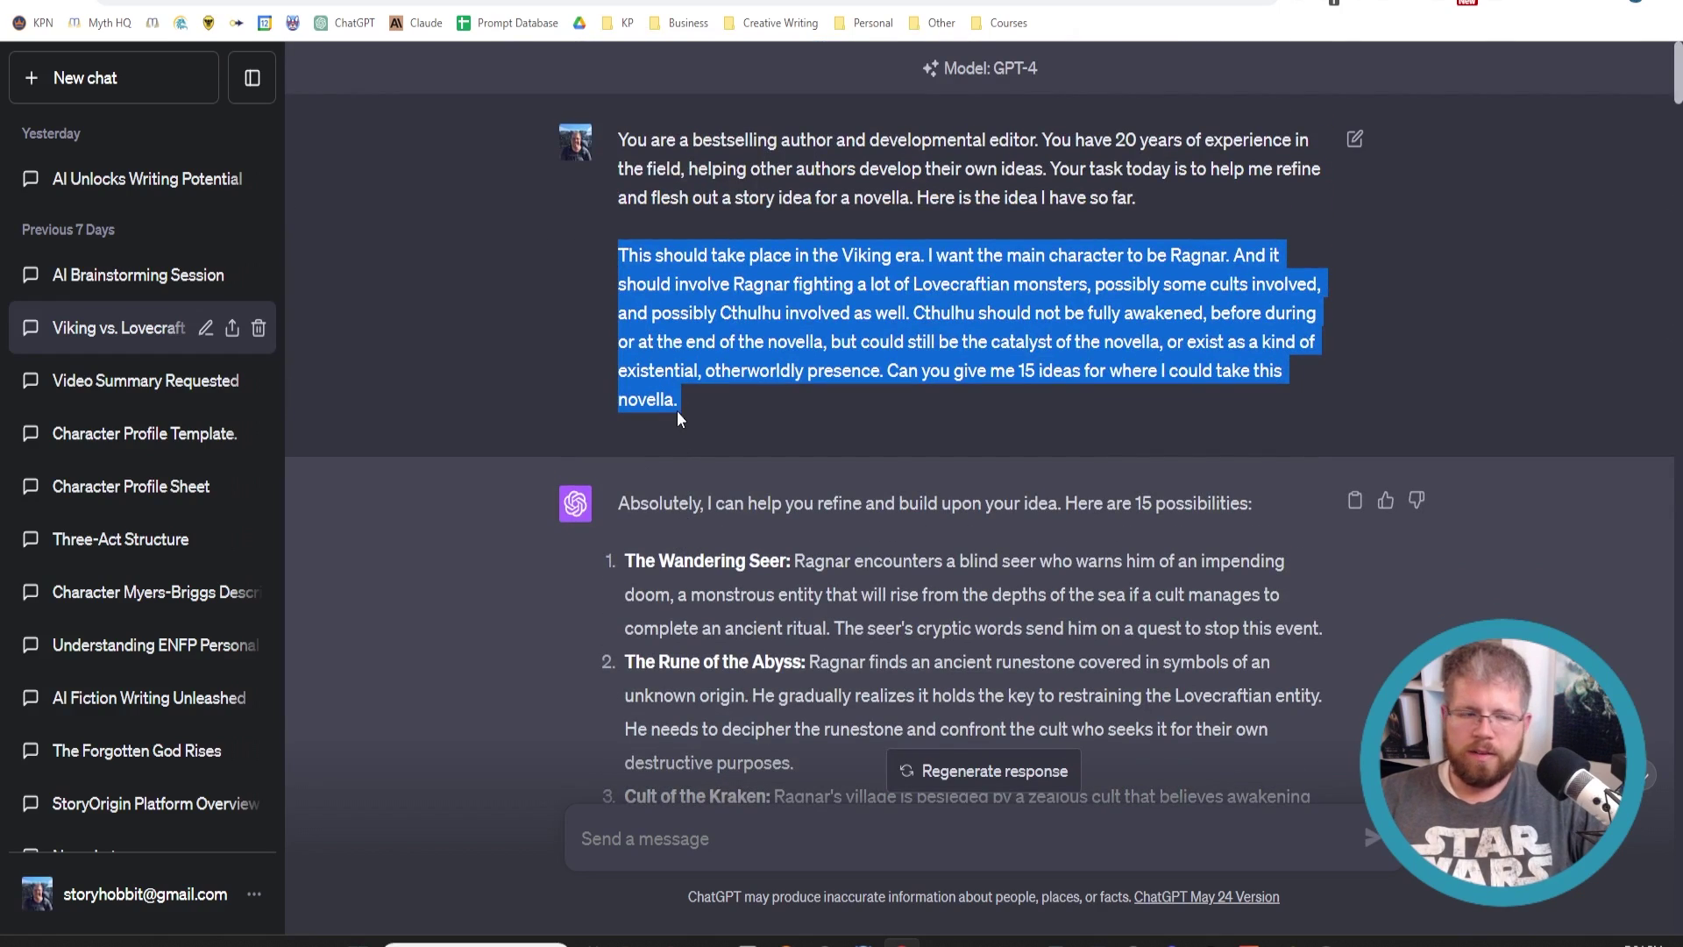
scroll(690, 419, "down", 4)
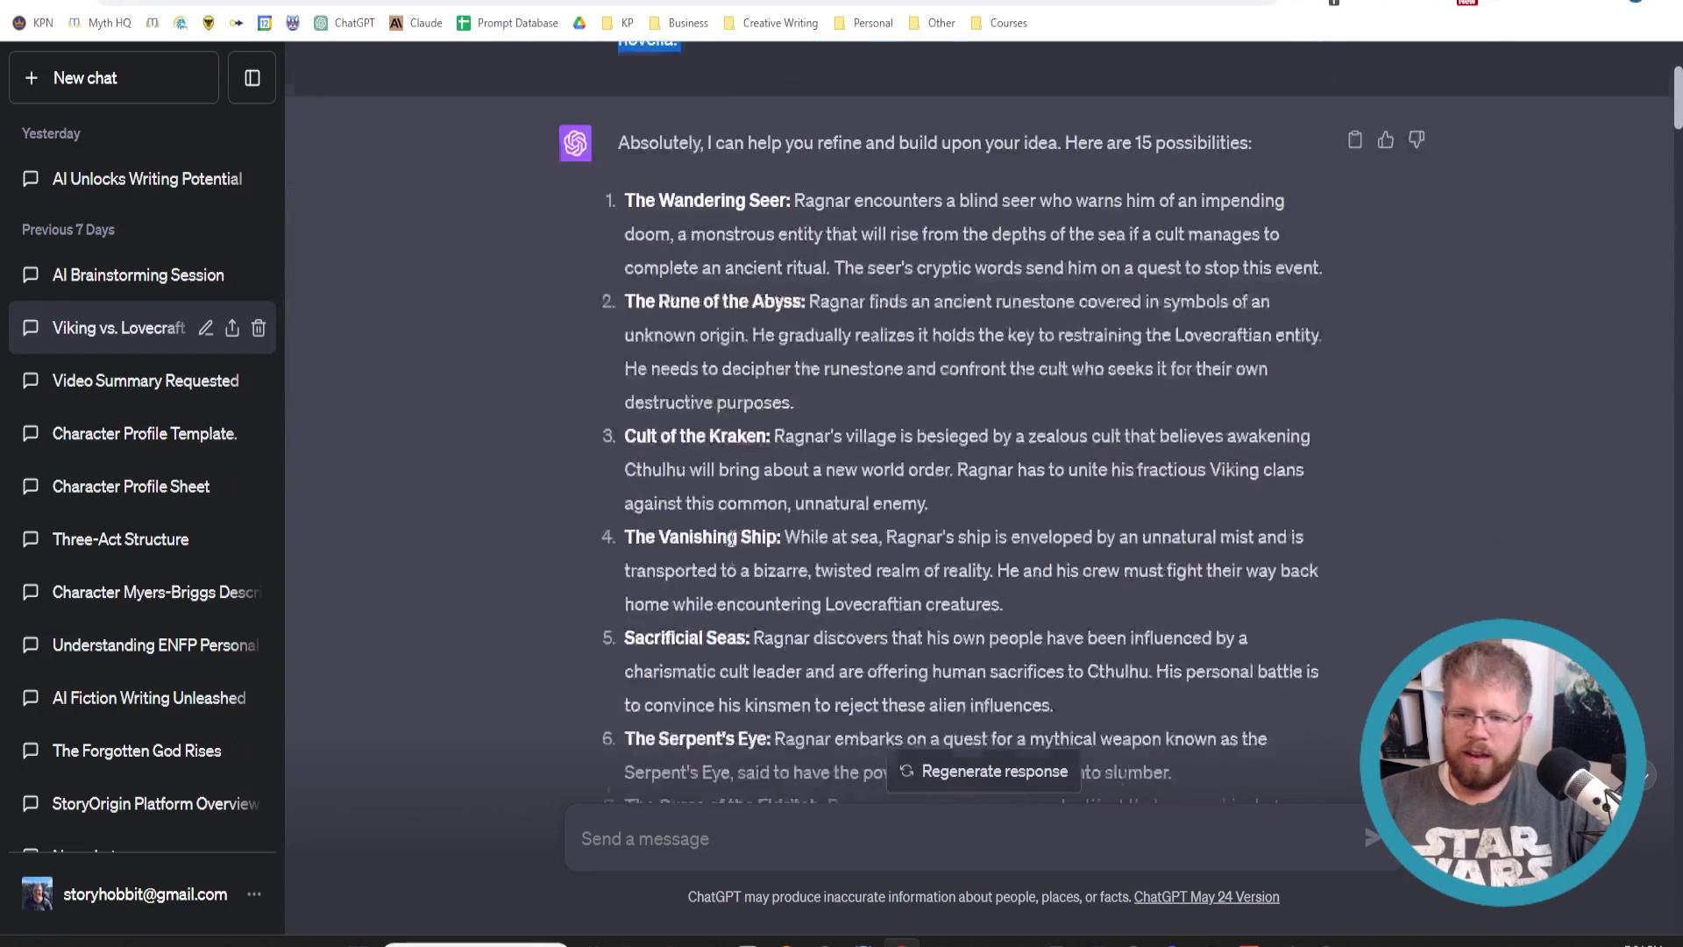
scroll(729, 539, "down", 2)
scroll(729, 538, "up", 3)
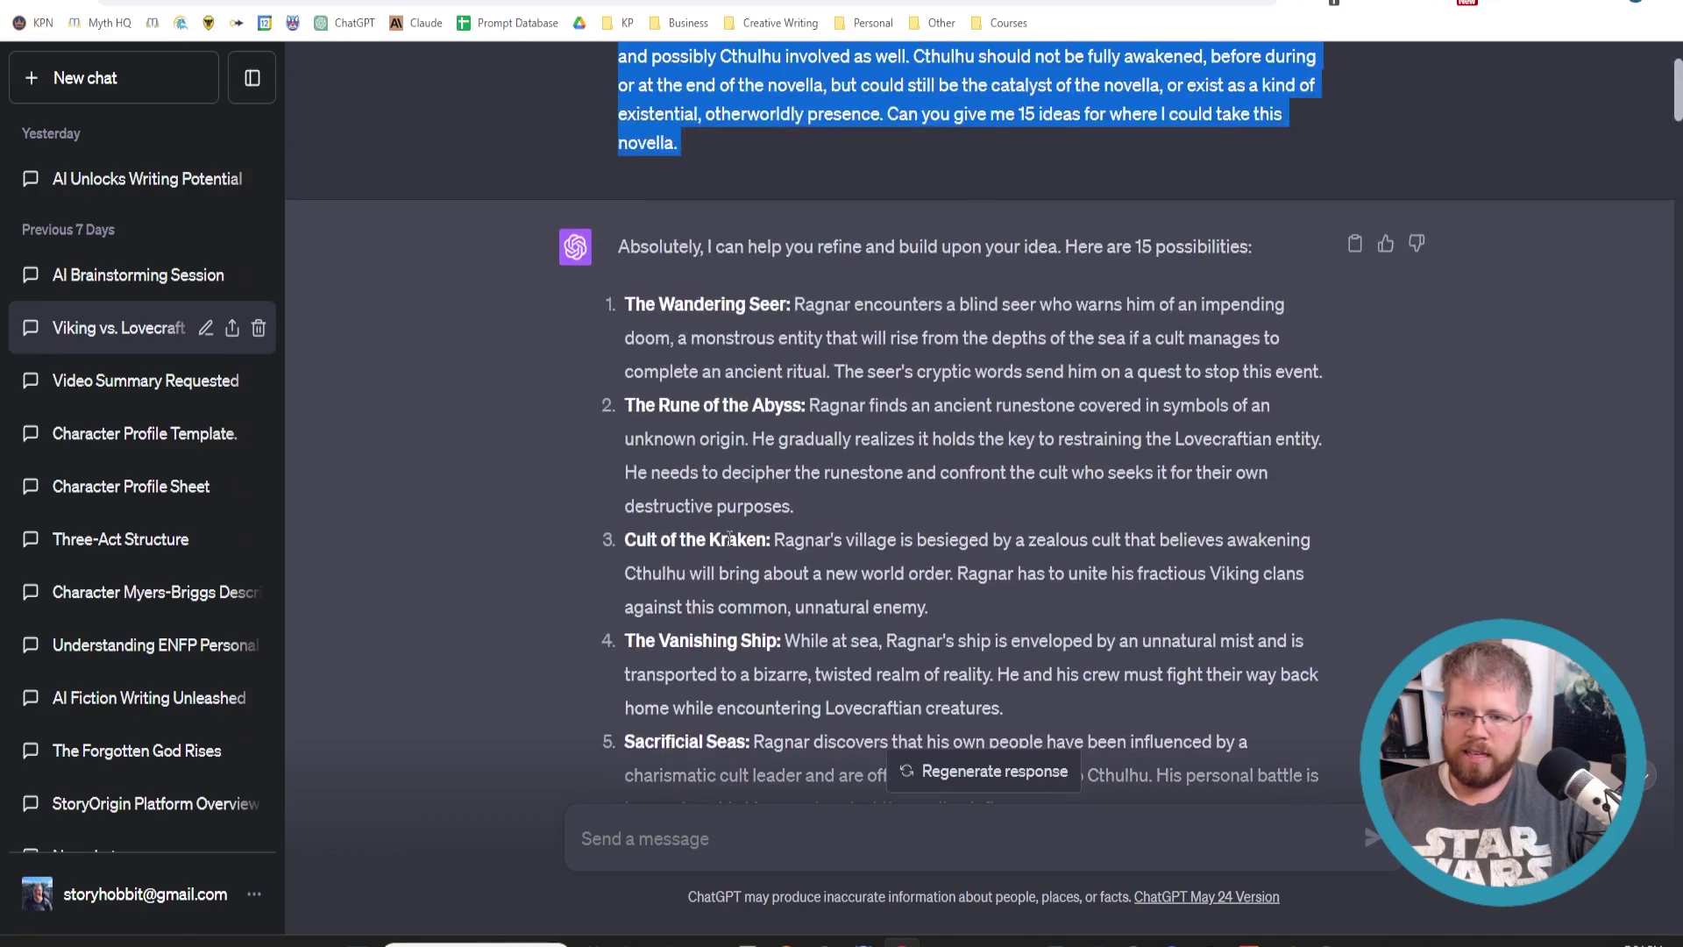
scroll(729, 538, "down", 8)
scroll(723, 361, "up", 6)
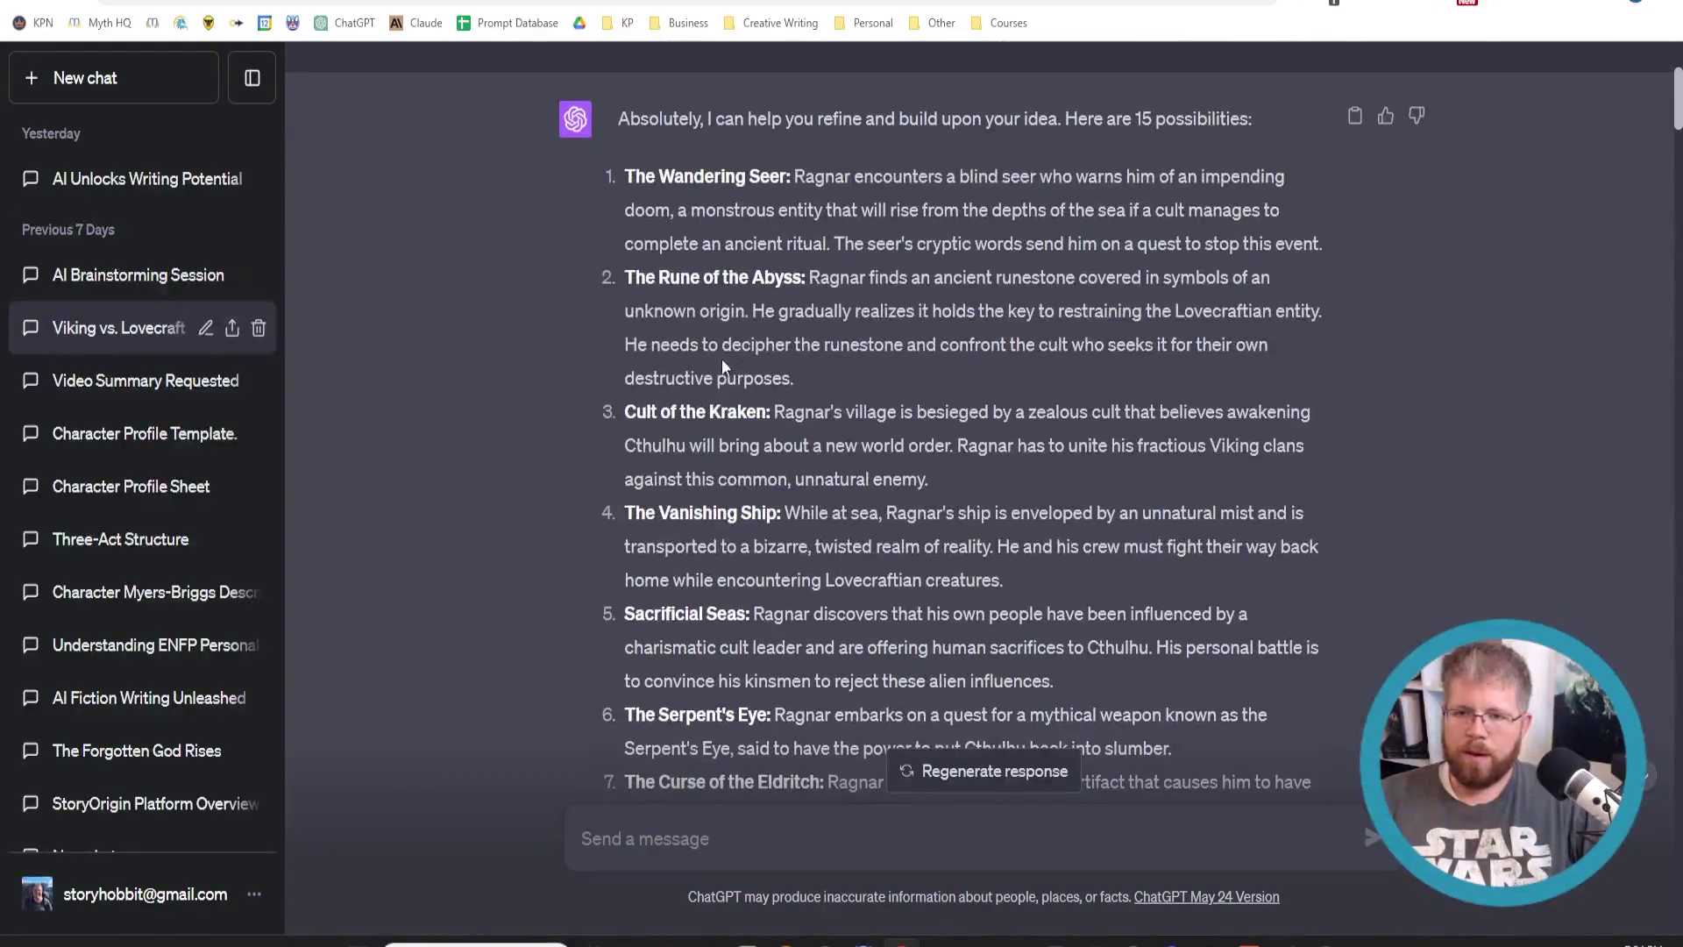
scroll(722, 363, "down", 5)
scroll(734, 368, "up", 3)
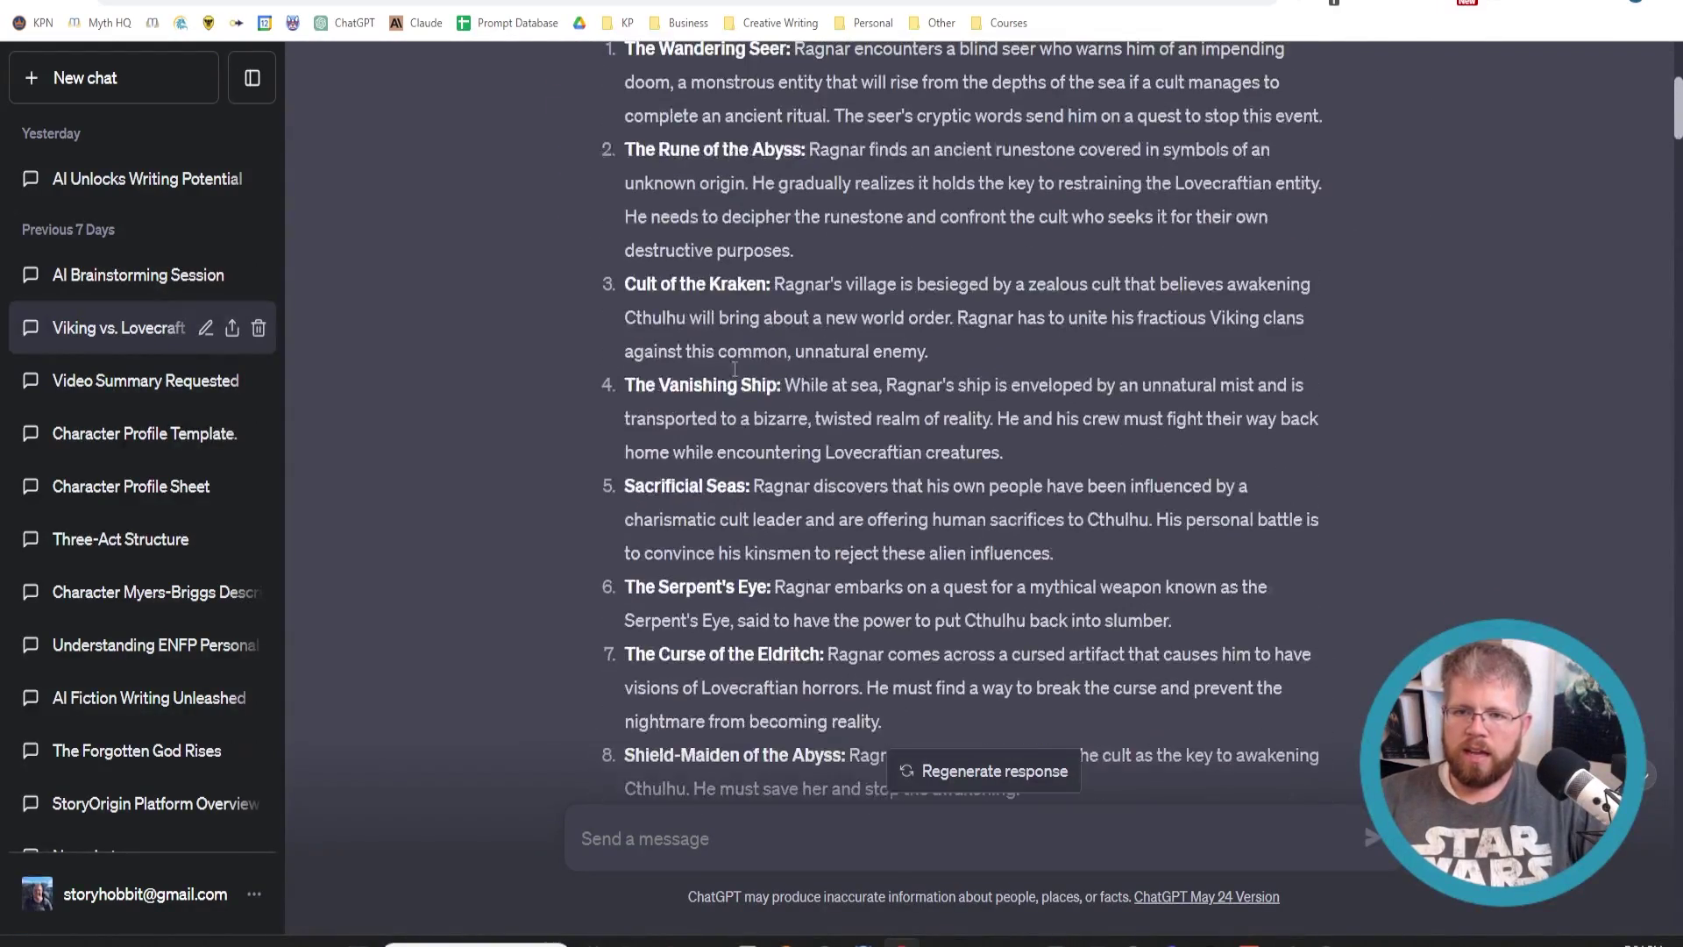
left_click_drag(845, 260, 629, 156)
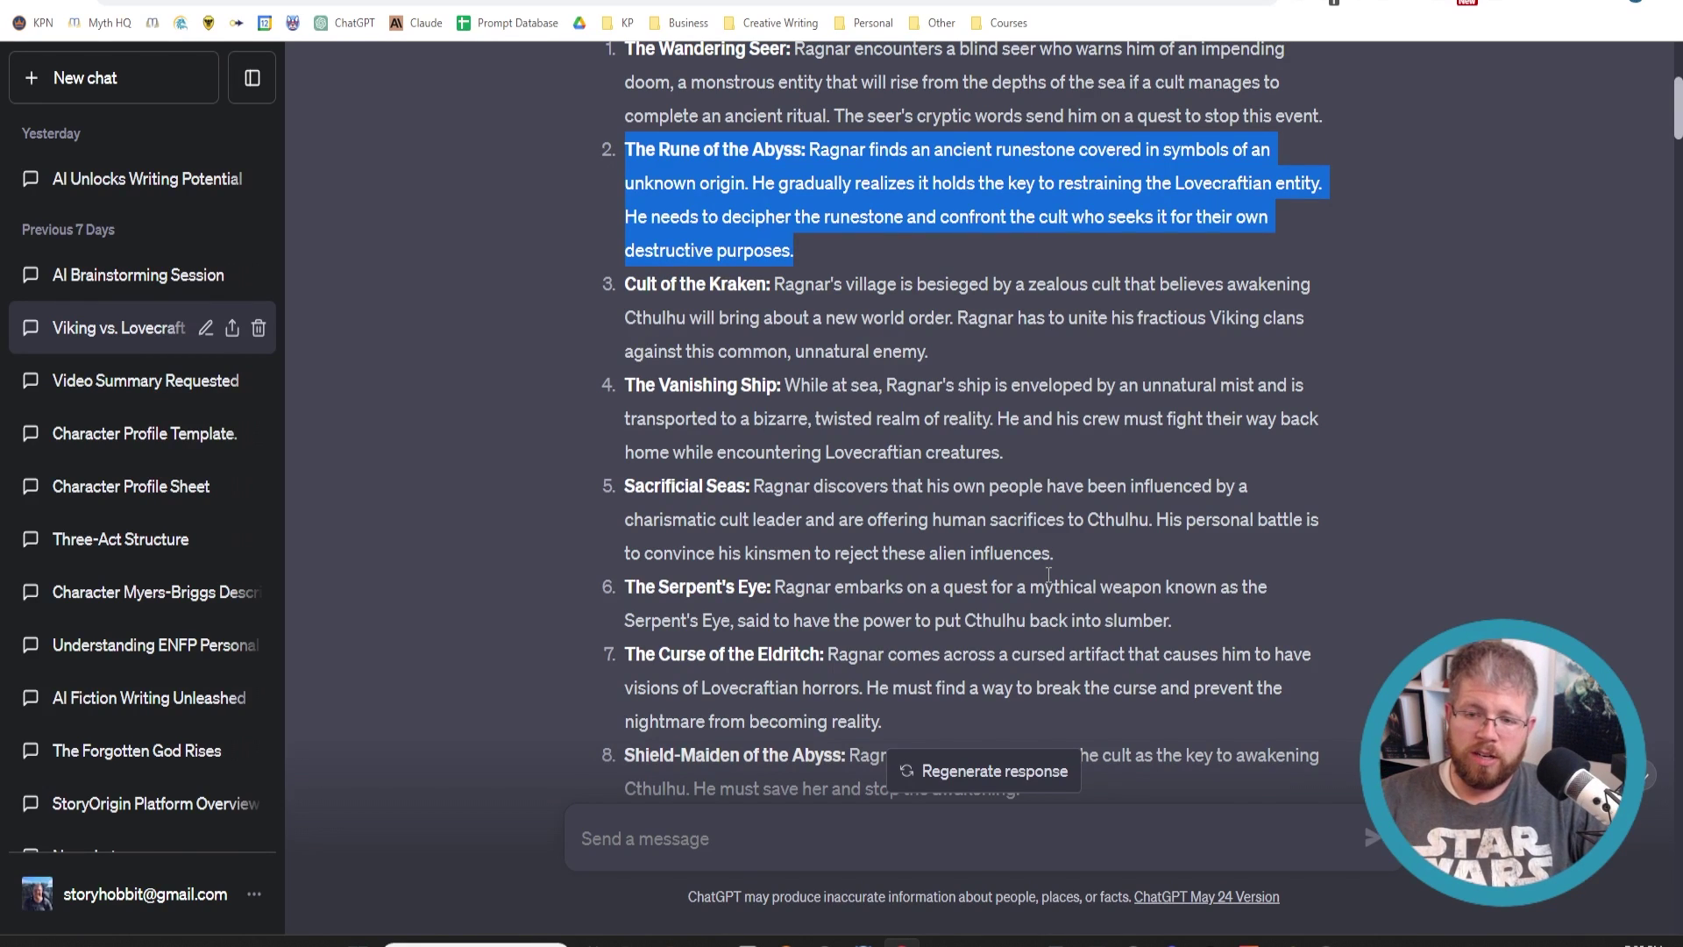
- Highlight the follow-up request for five endings
scroll(1102, 507, "down", 4)
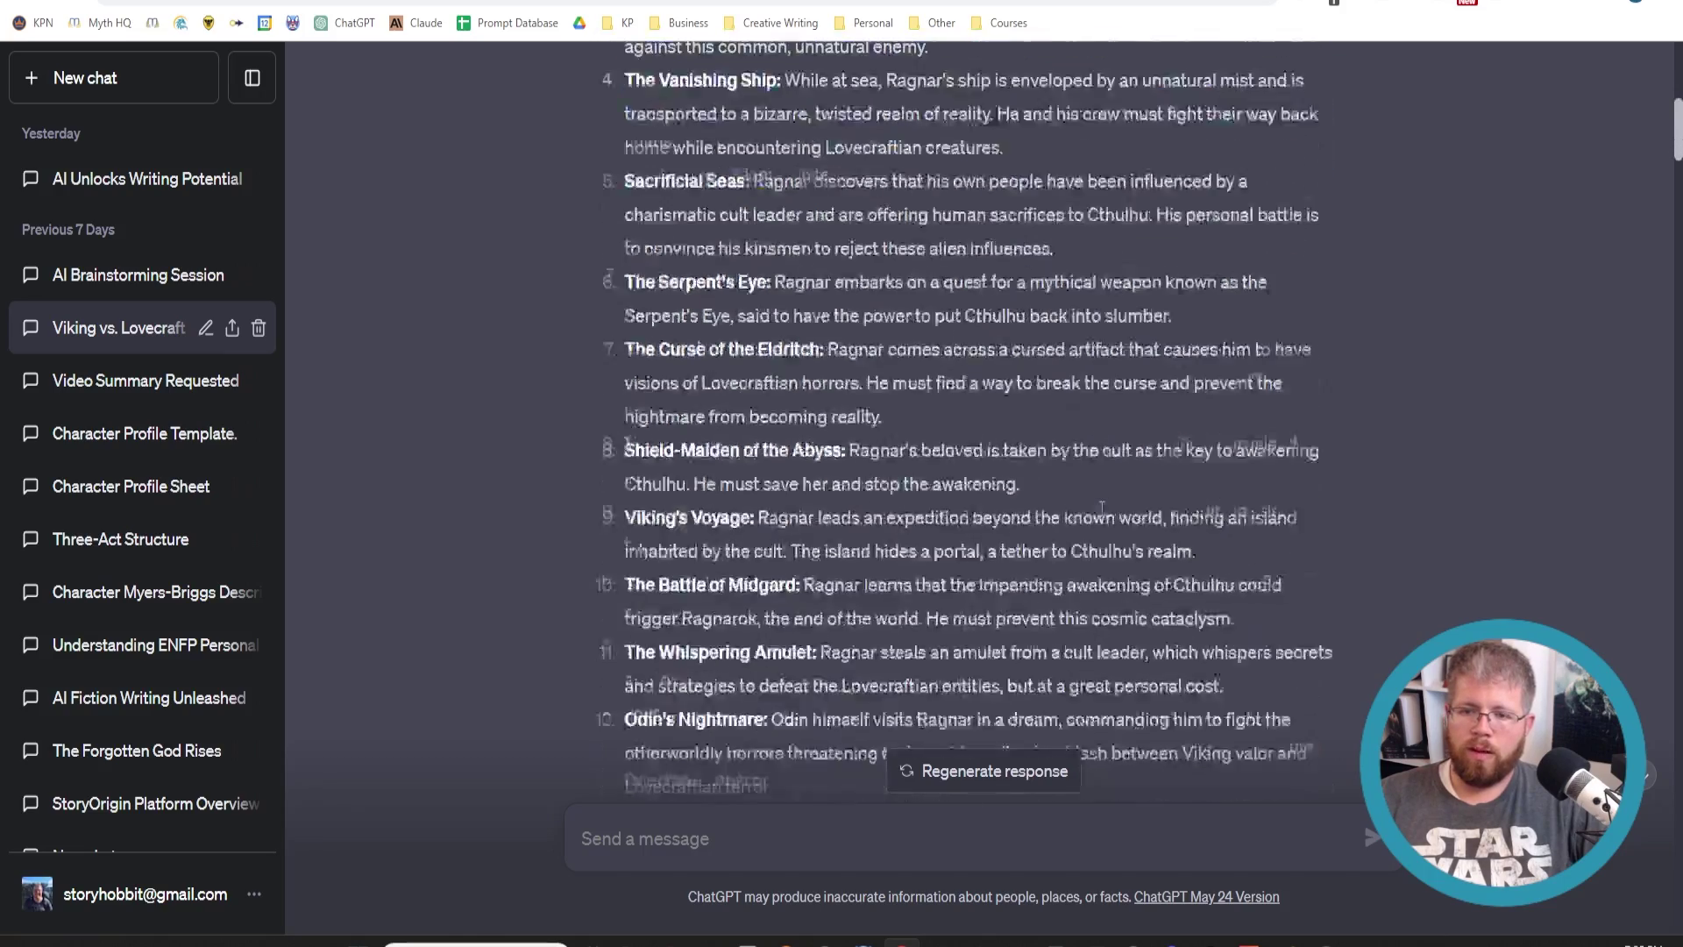
scroll(1102, 507, "down", 10)
scroll(780, 199, "up", 3)
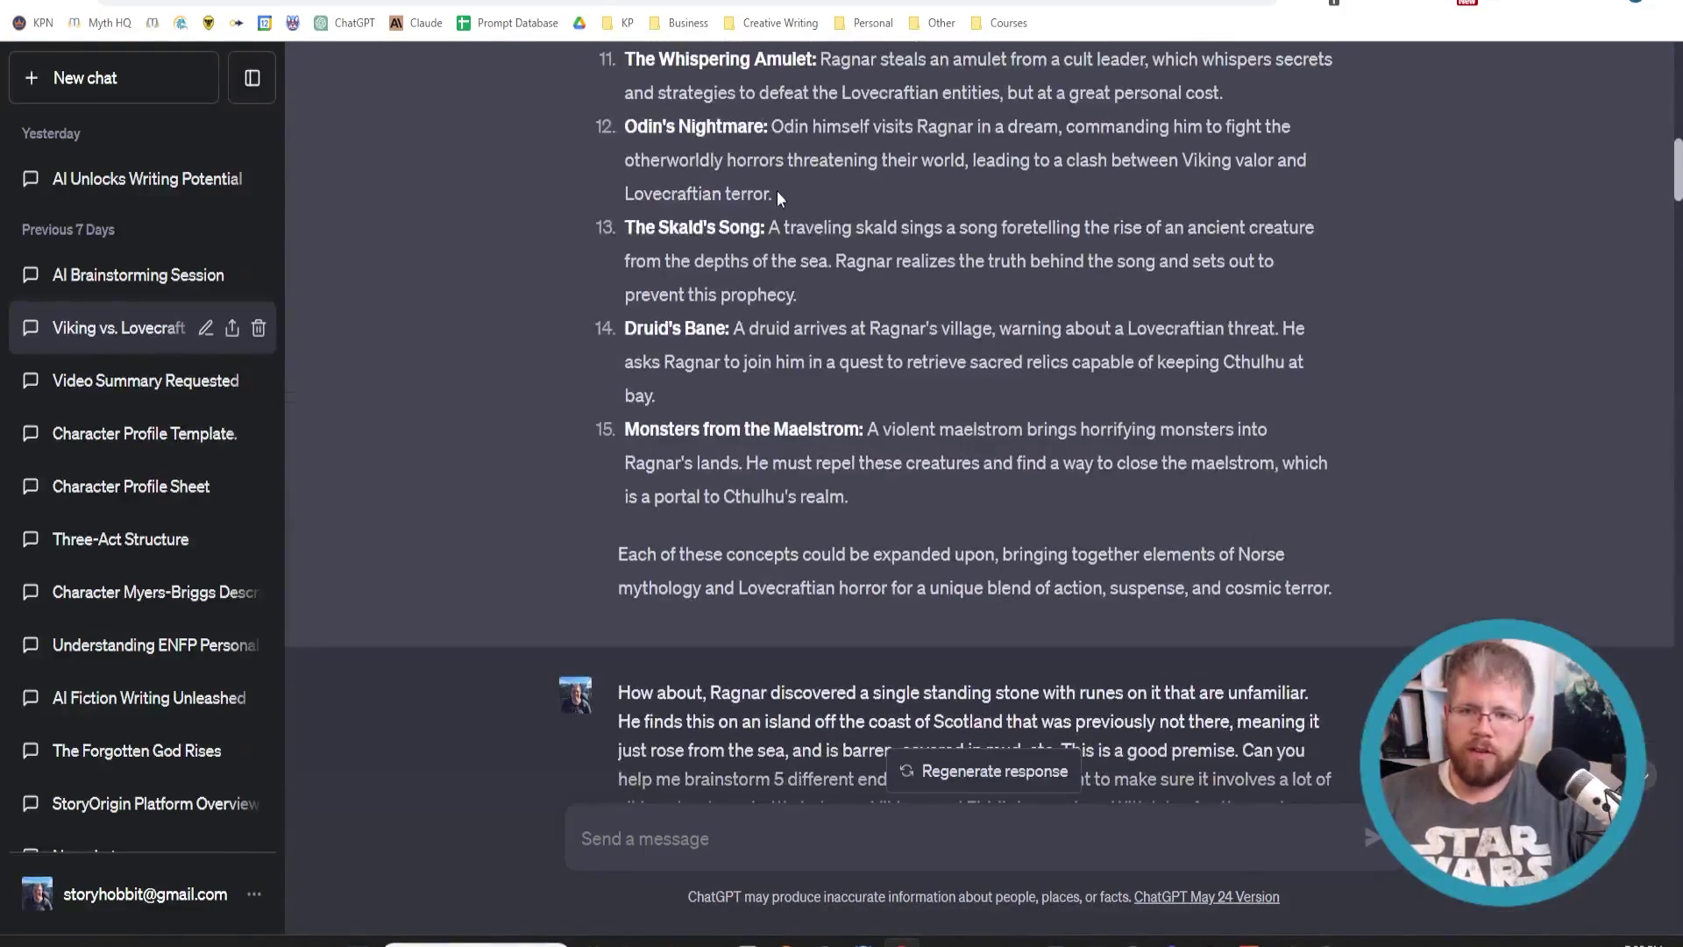
scroll(780, 198, "up", 5)
scroll(780, 325, "down", 12)
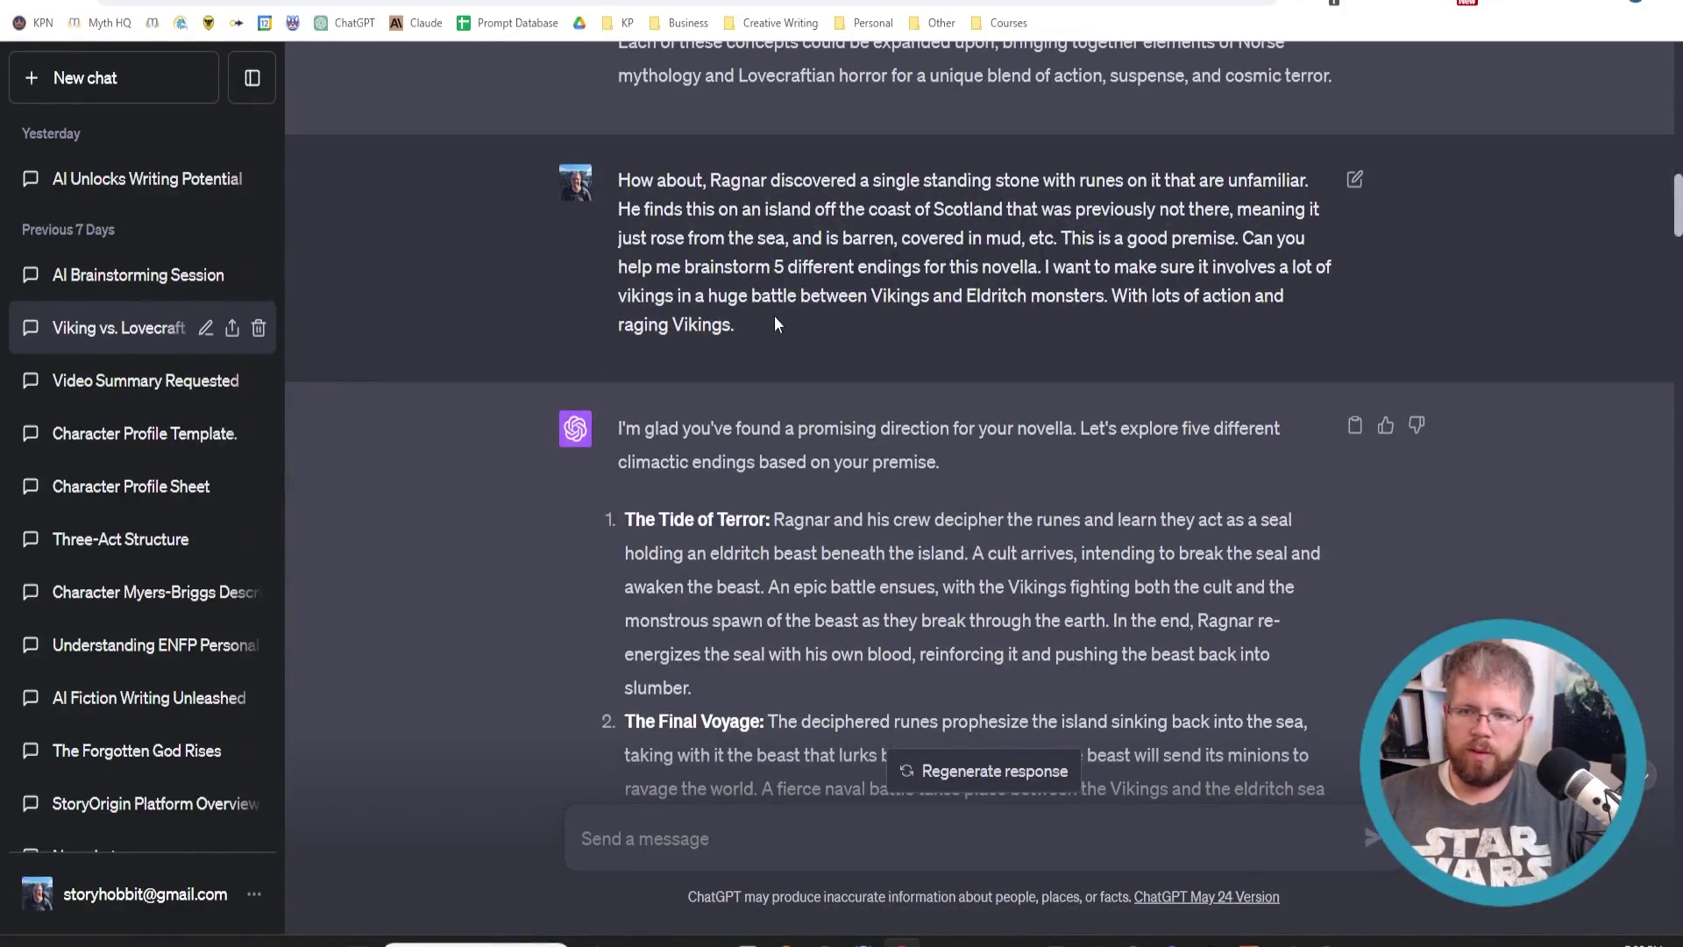
left_click_drag(769, 329, 613, 180)
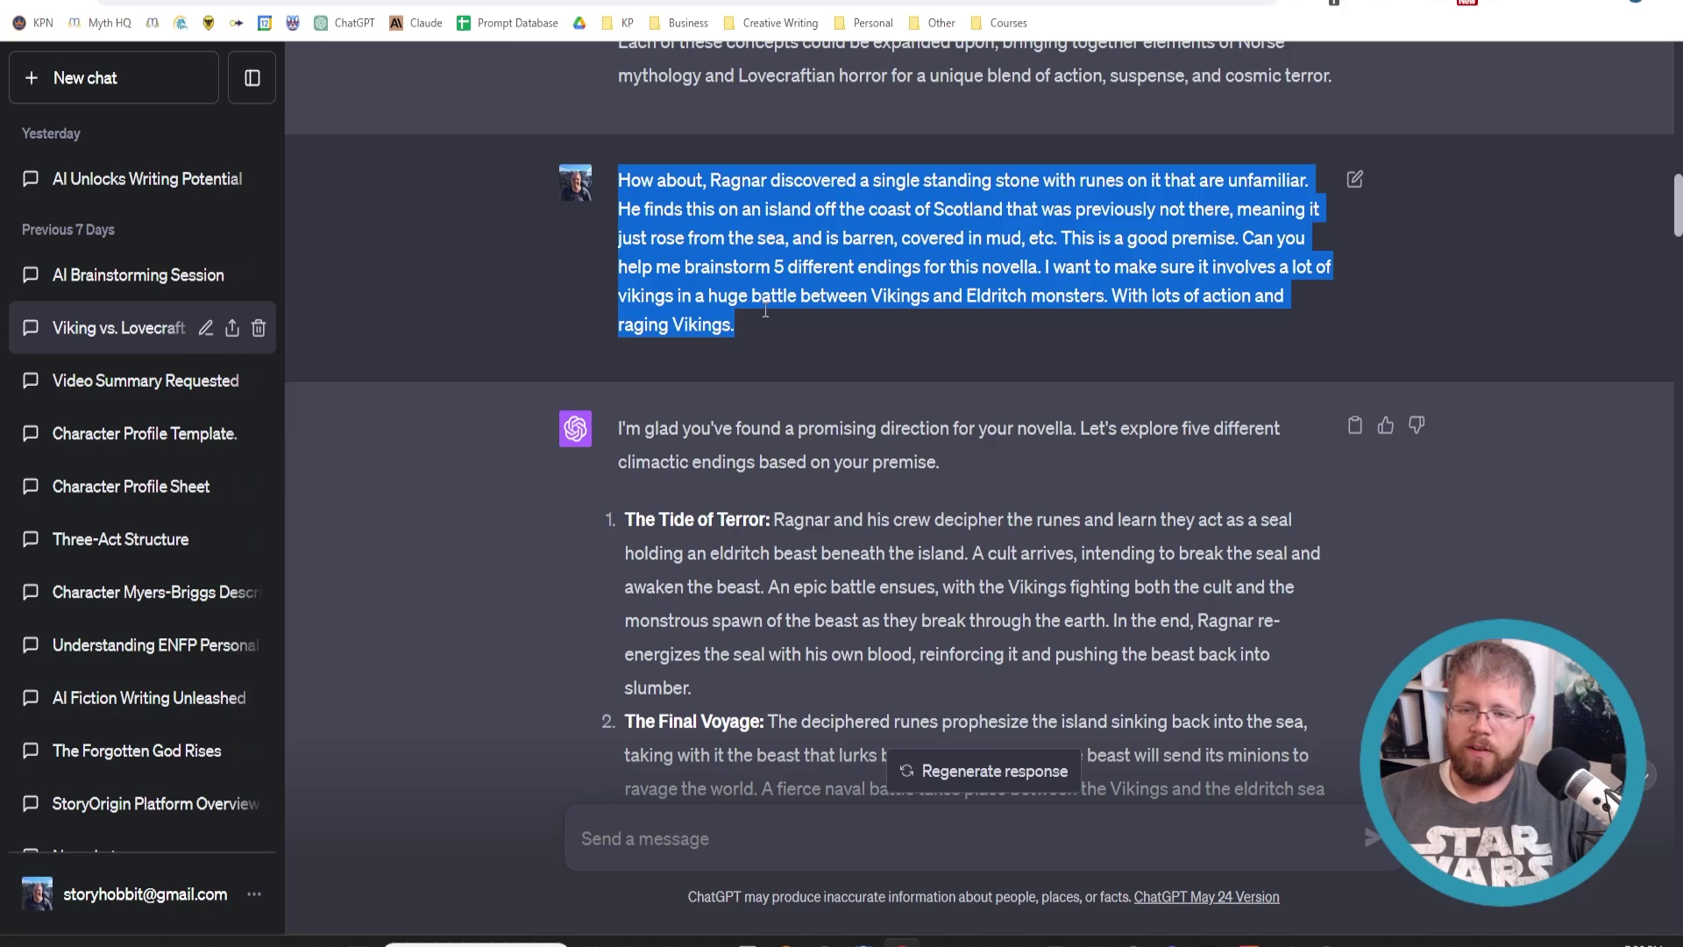
- Scroll through the five endings and highlight 'The Awakening' ending
scroll(733, 337, "down", 4)
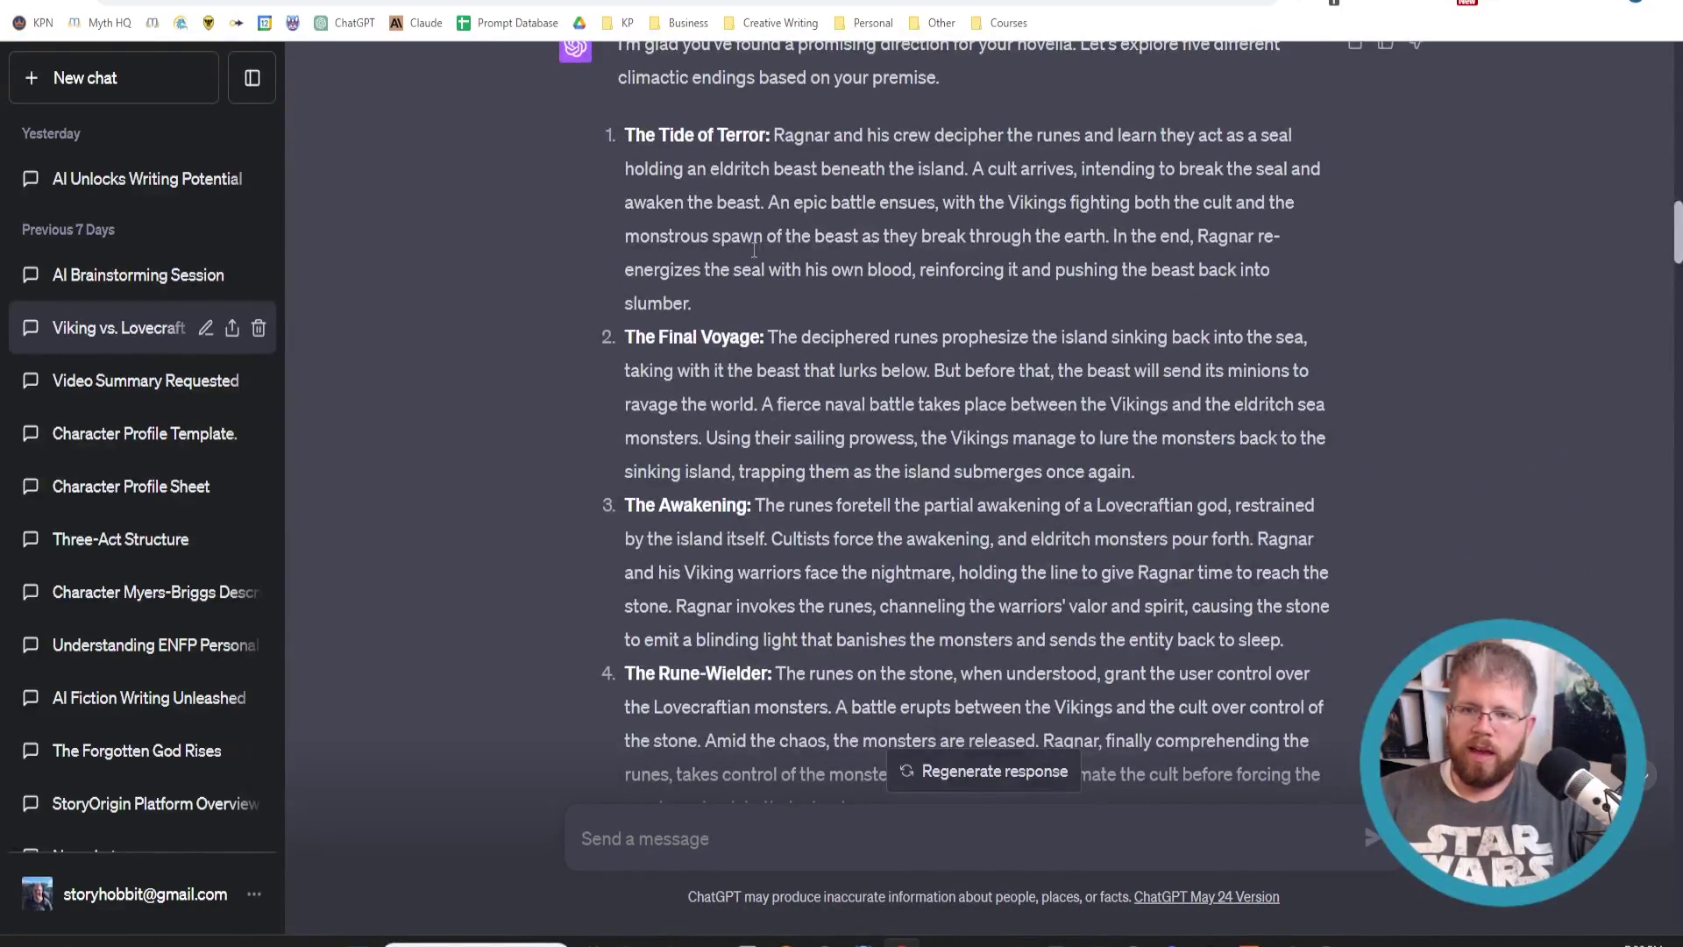
scroll(684, 298, "down", 3)
scroll(684, 300, "down", 3)
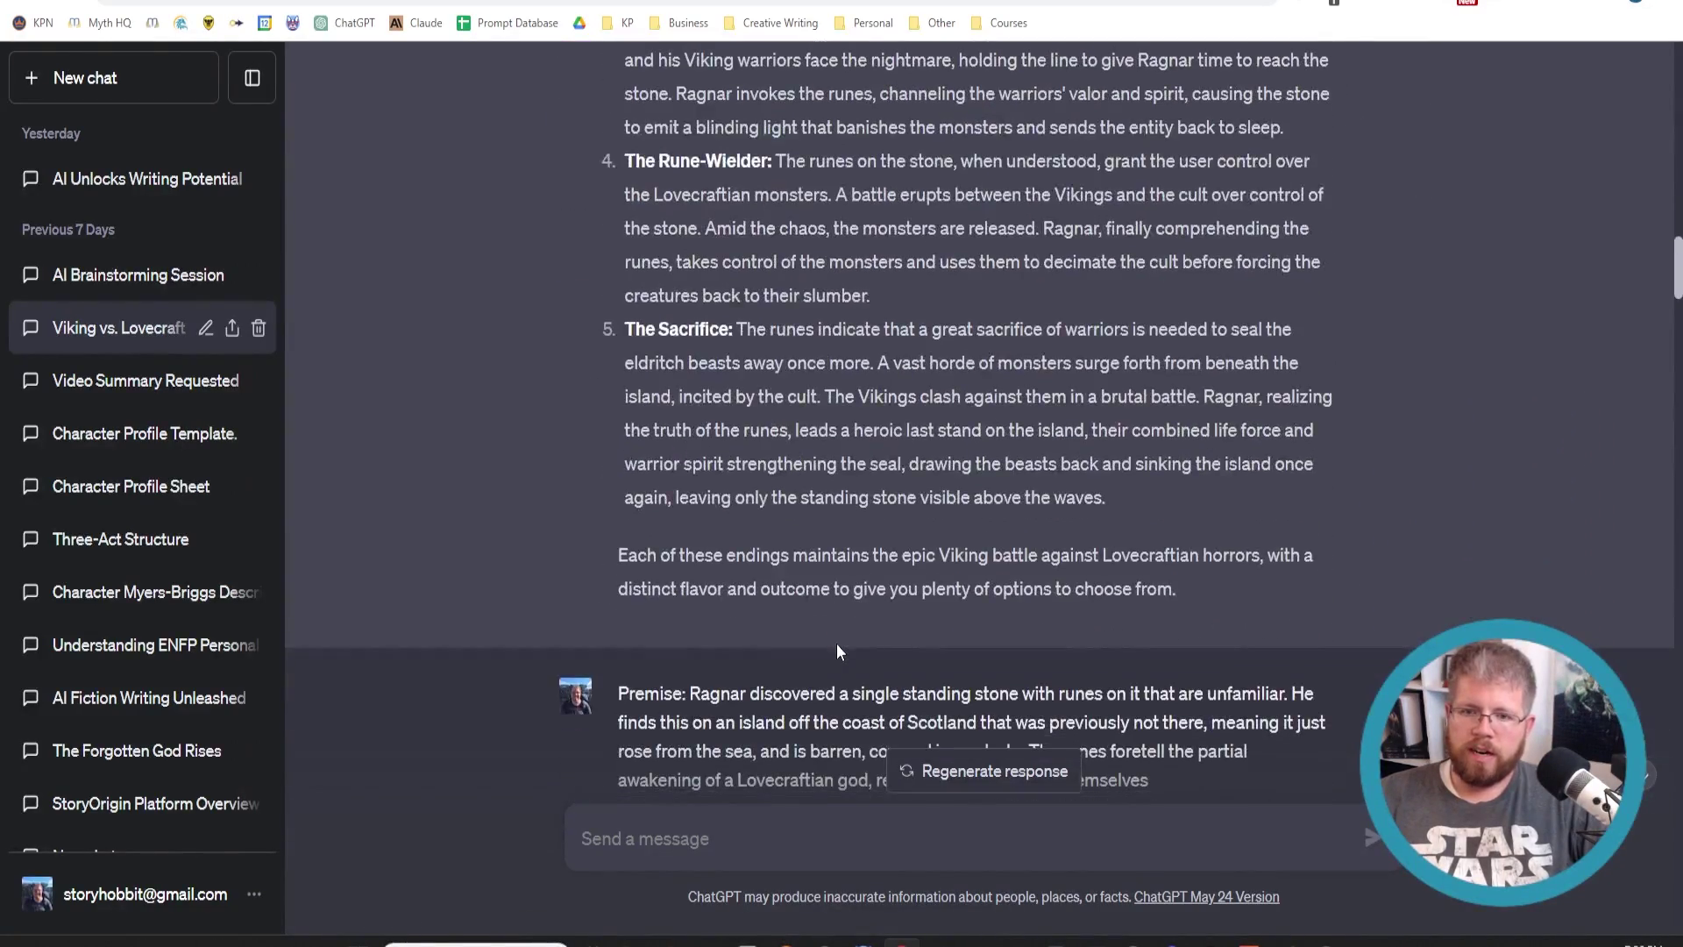
scroll(836, 649, "up", 6)
scroll(836, 648, "down", 4)
scroll(631, 269, "up", 1)
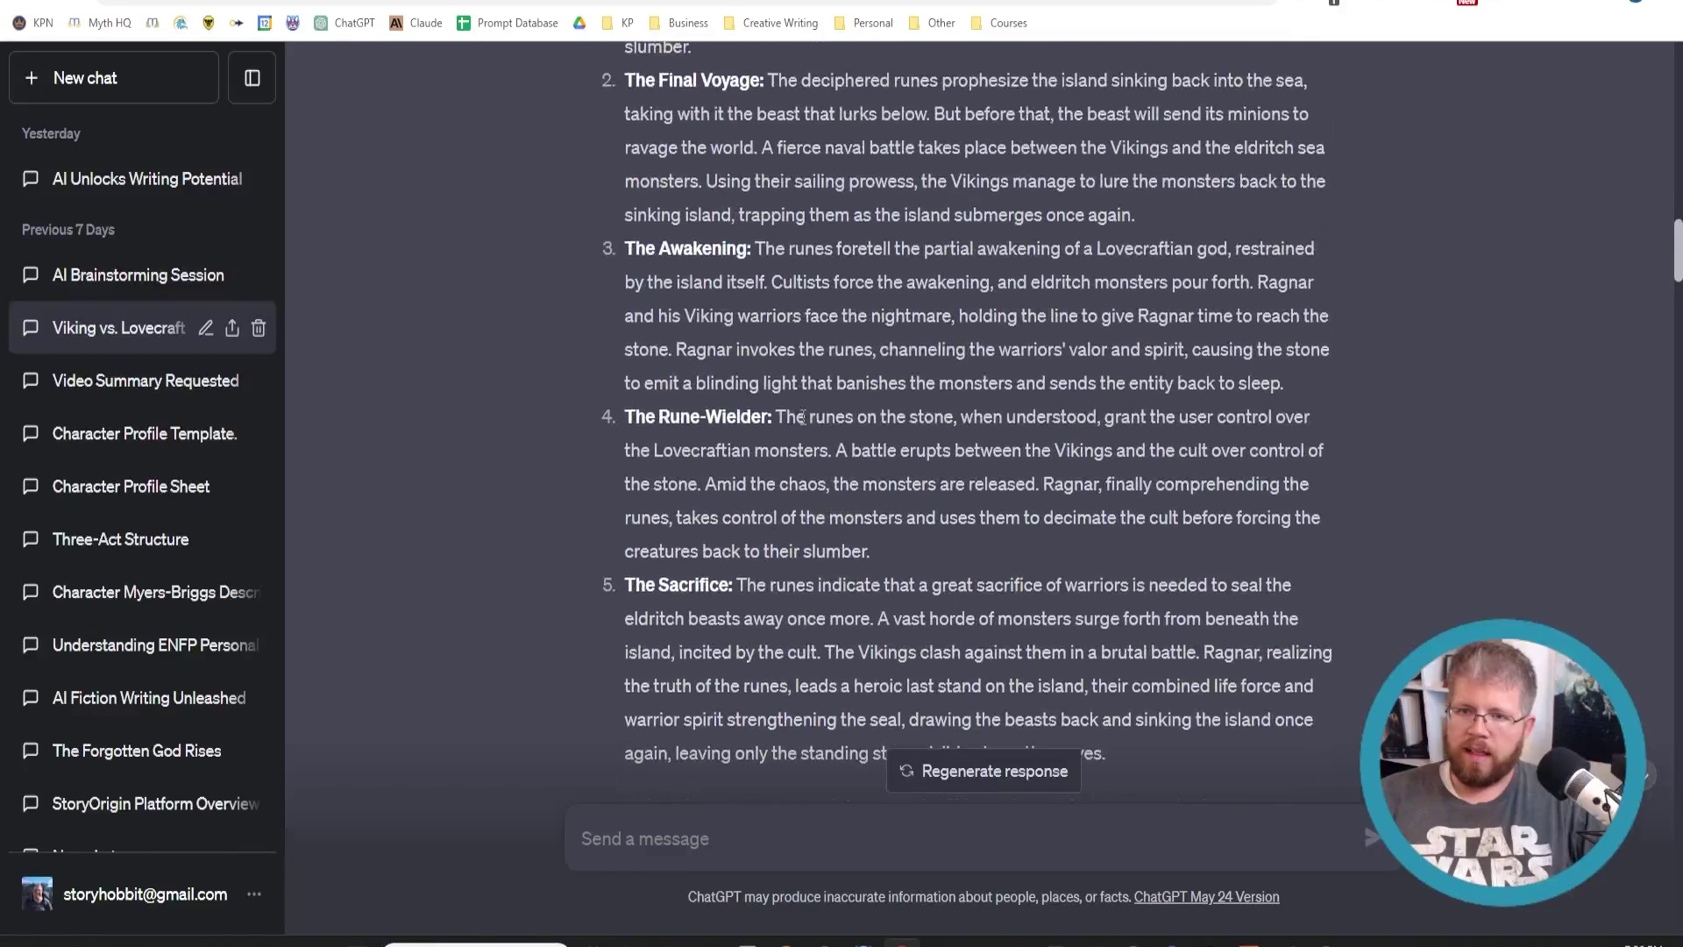
left_click_drag(622, 254, 1315, 380)
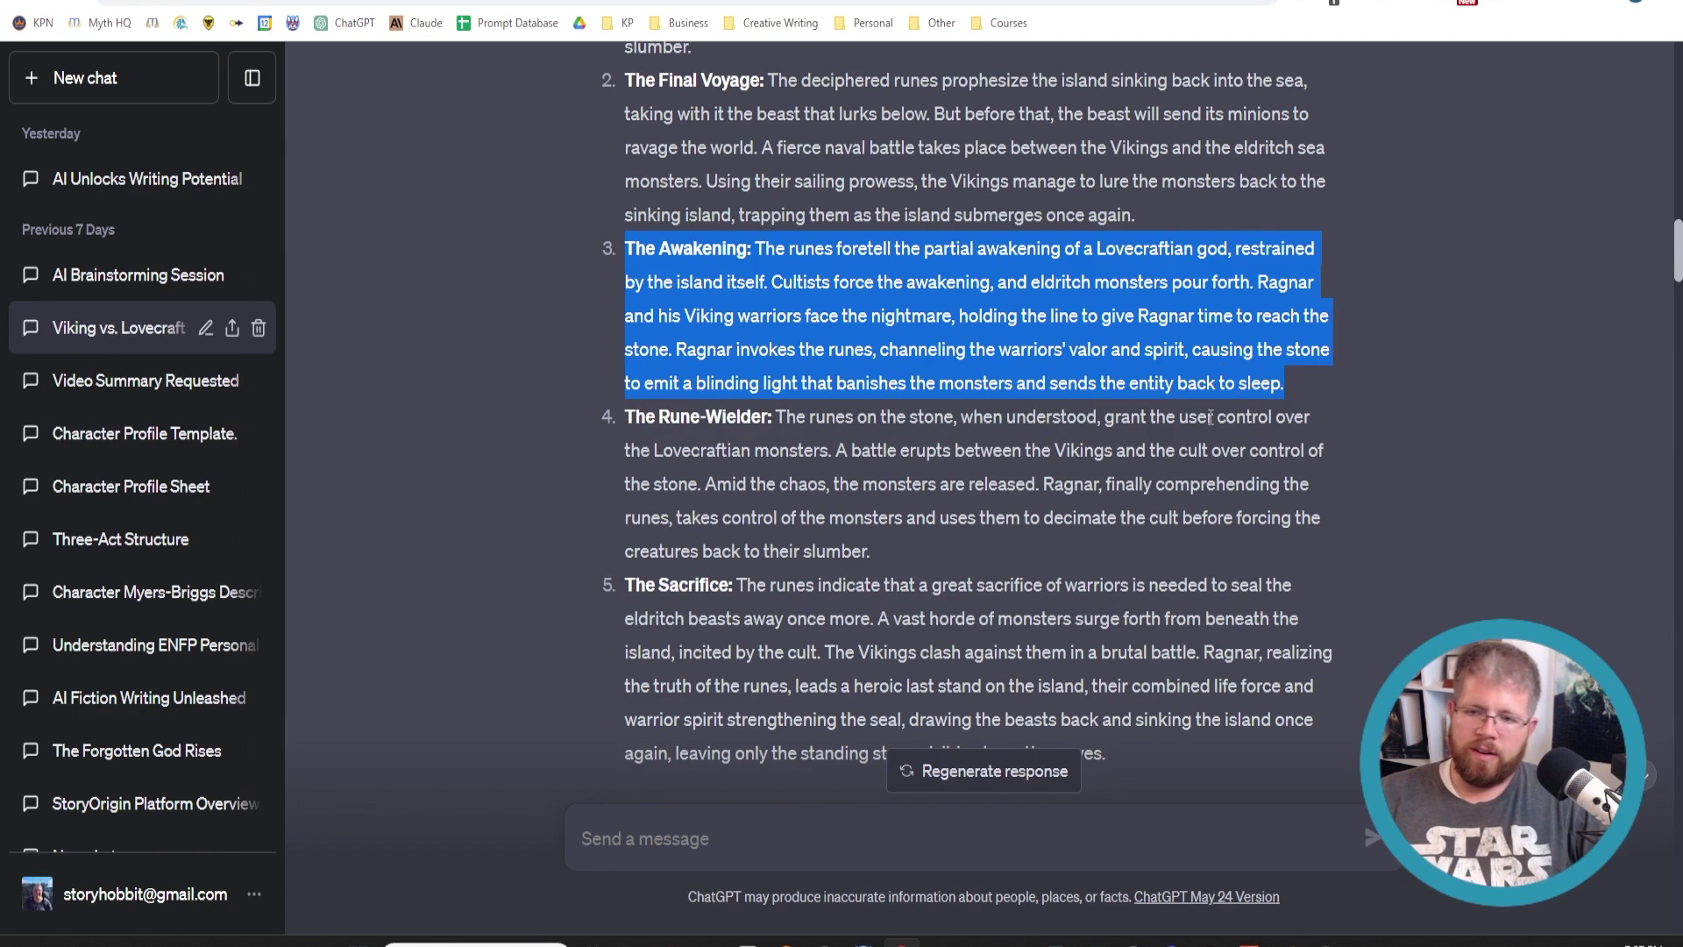
- Highlight the Premise and Ending message, then the premise text and the Ending paragraph
scroll(1209, 417, "down", 7)
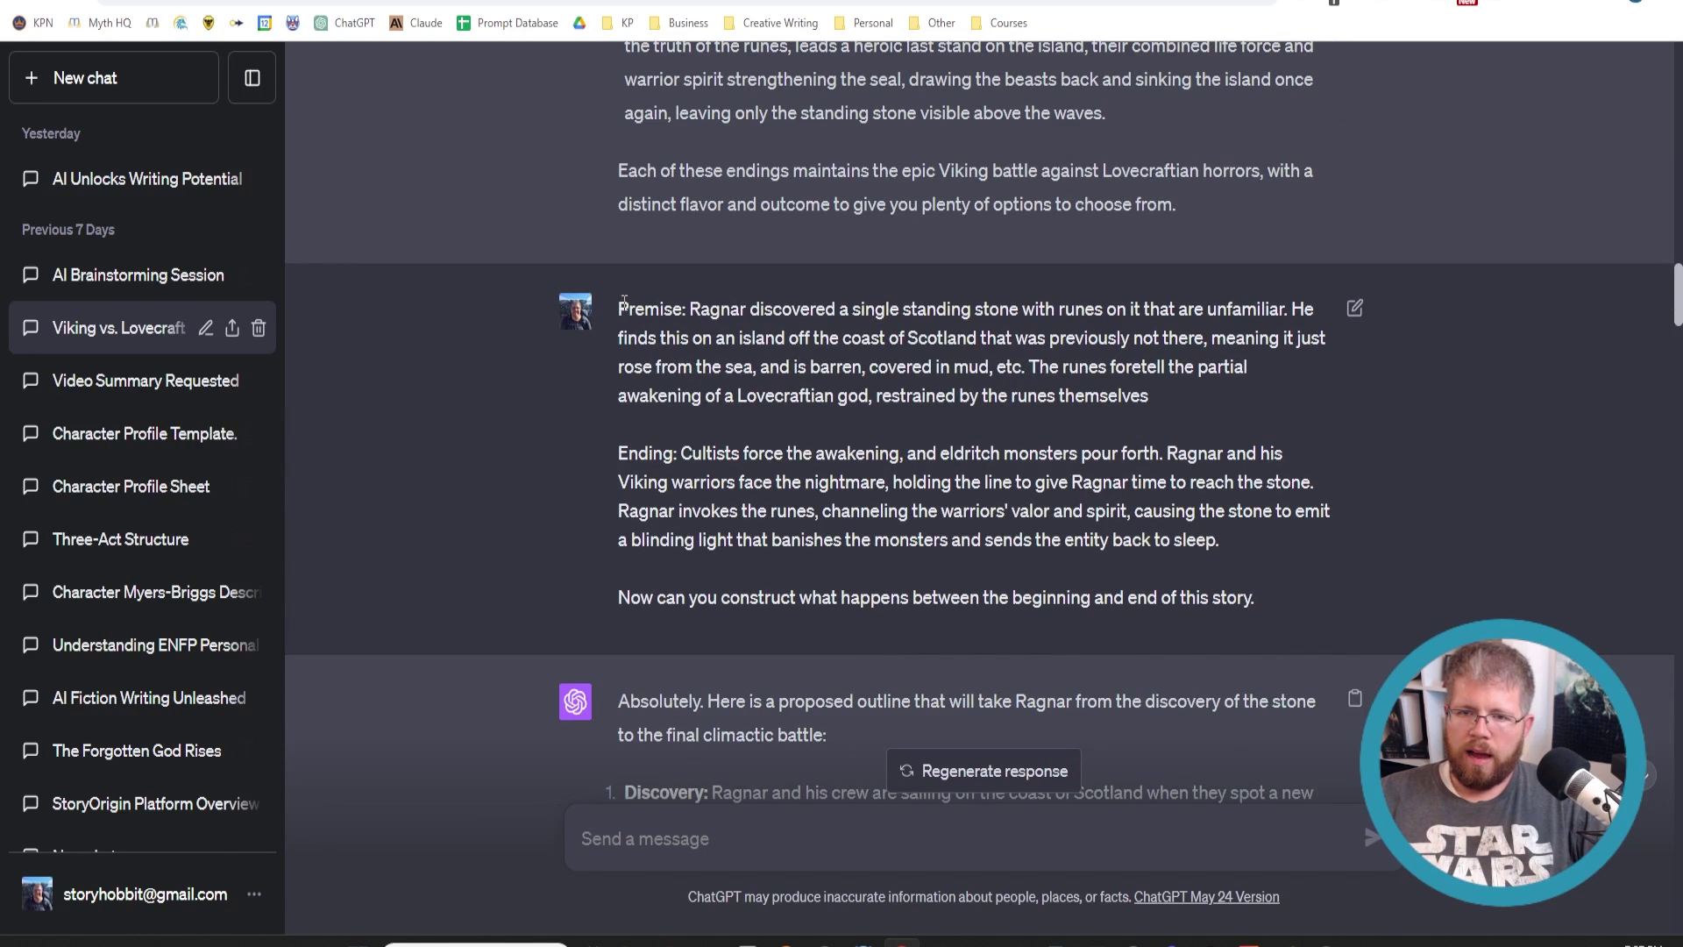
left_click_drag(618, 302, 1301, 609)
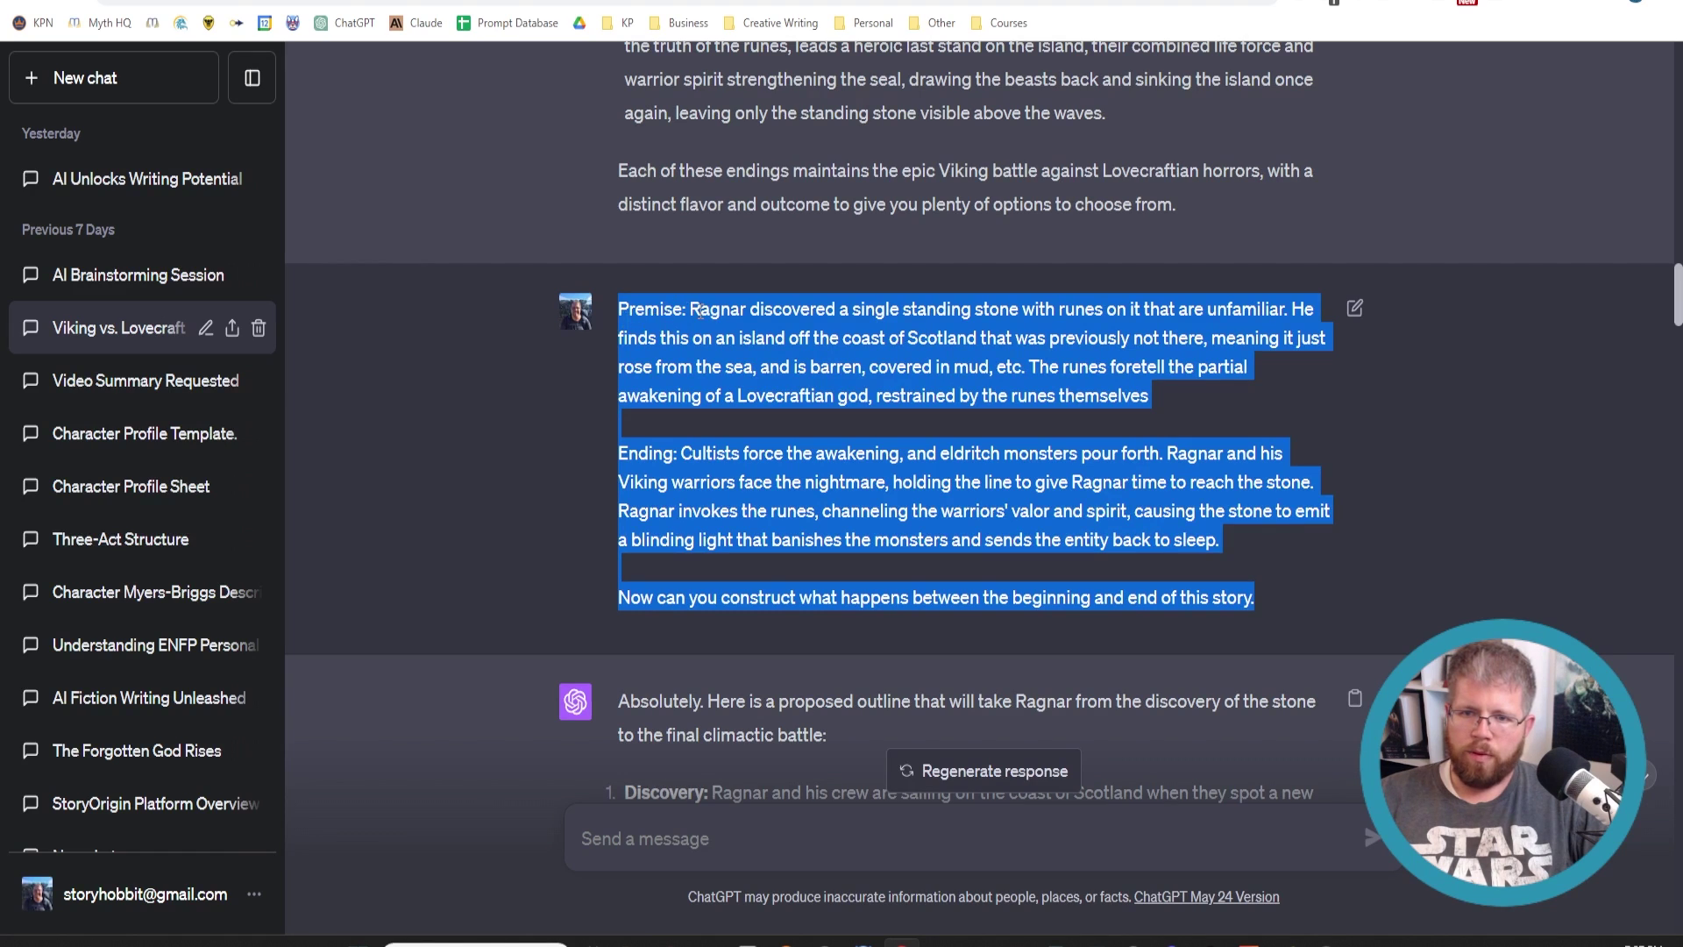
left_click(1212, 402)
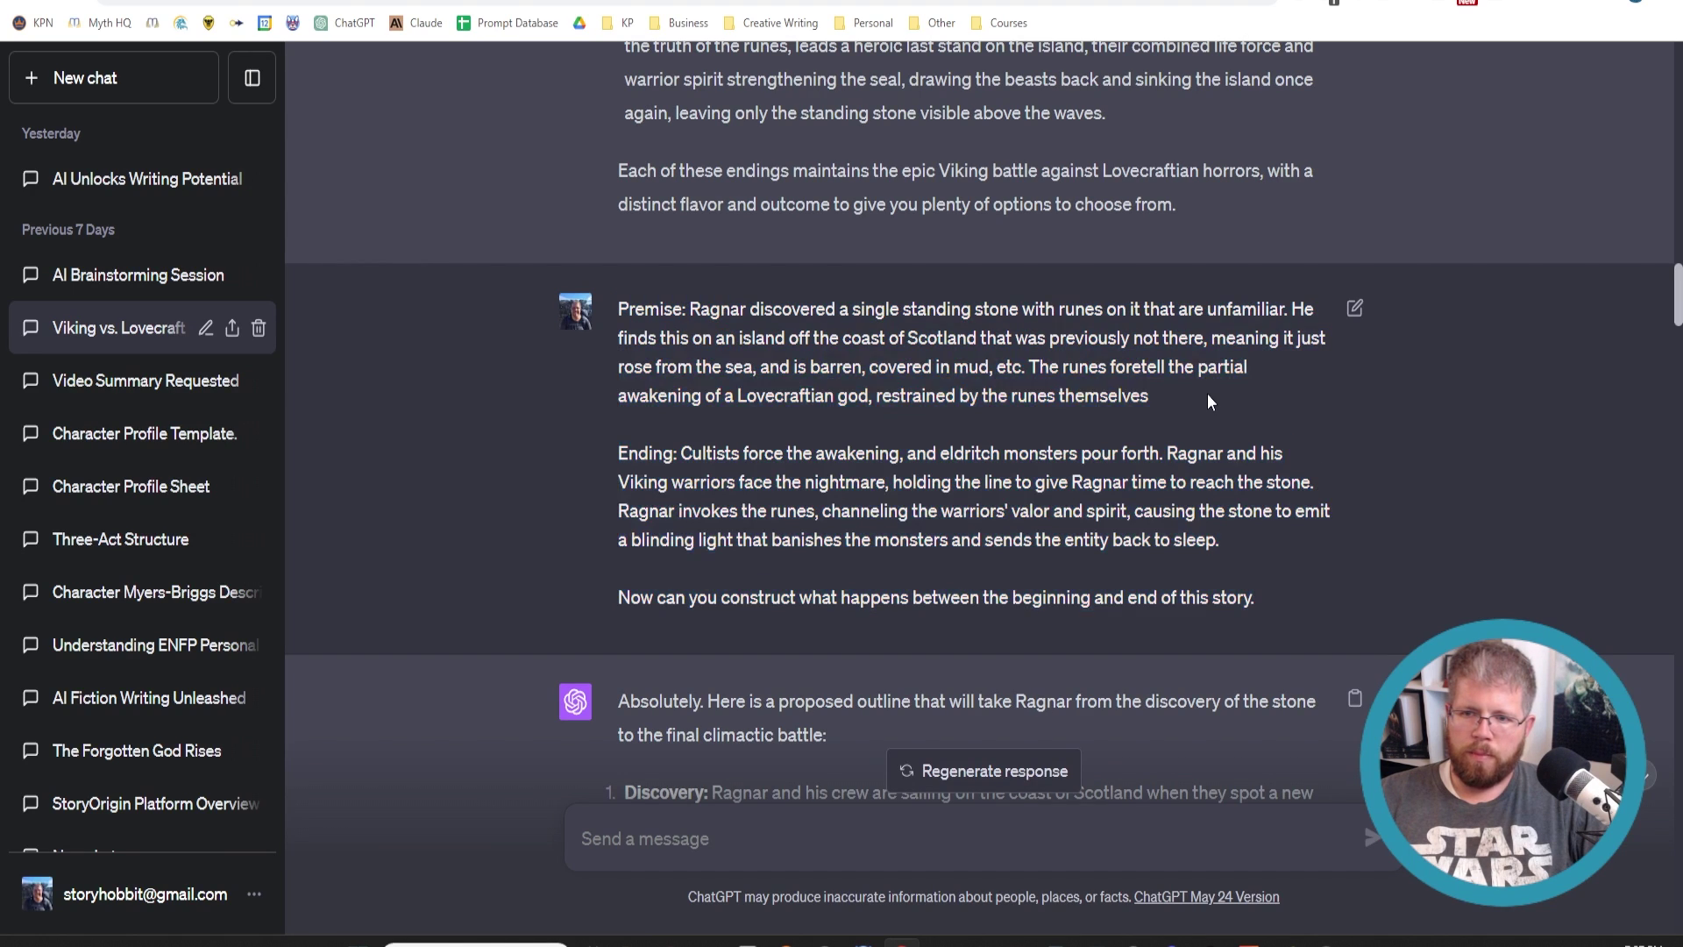
left_click_drag(1179, 403, 693, 312)
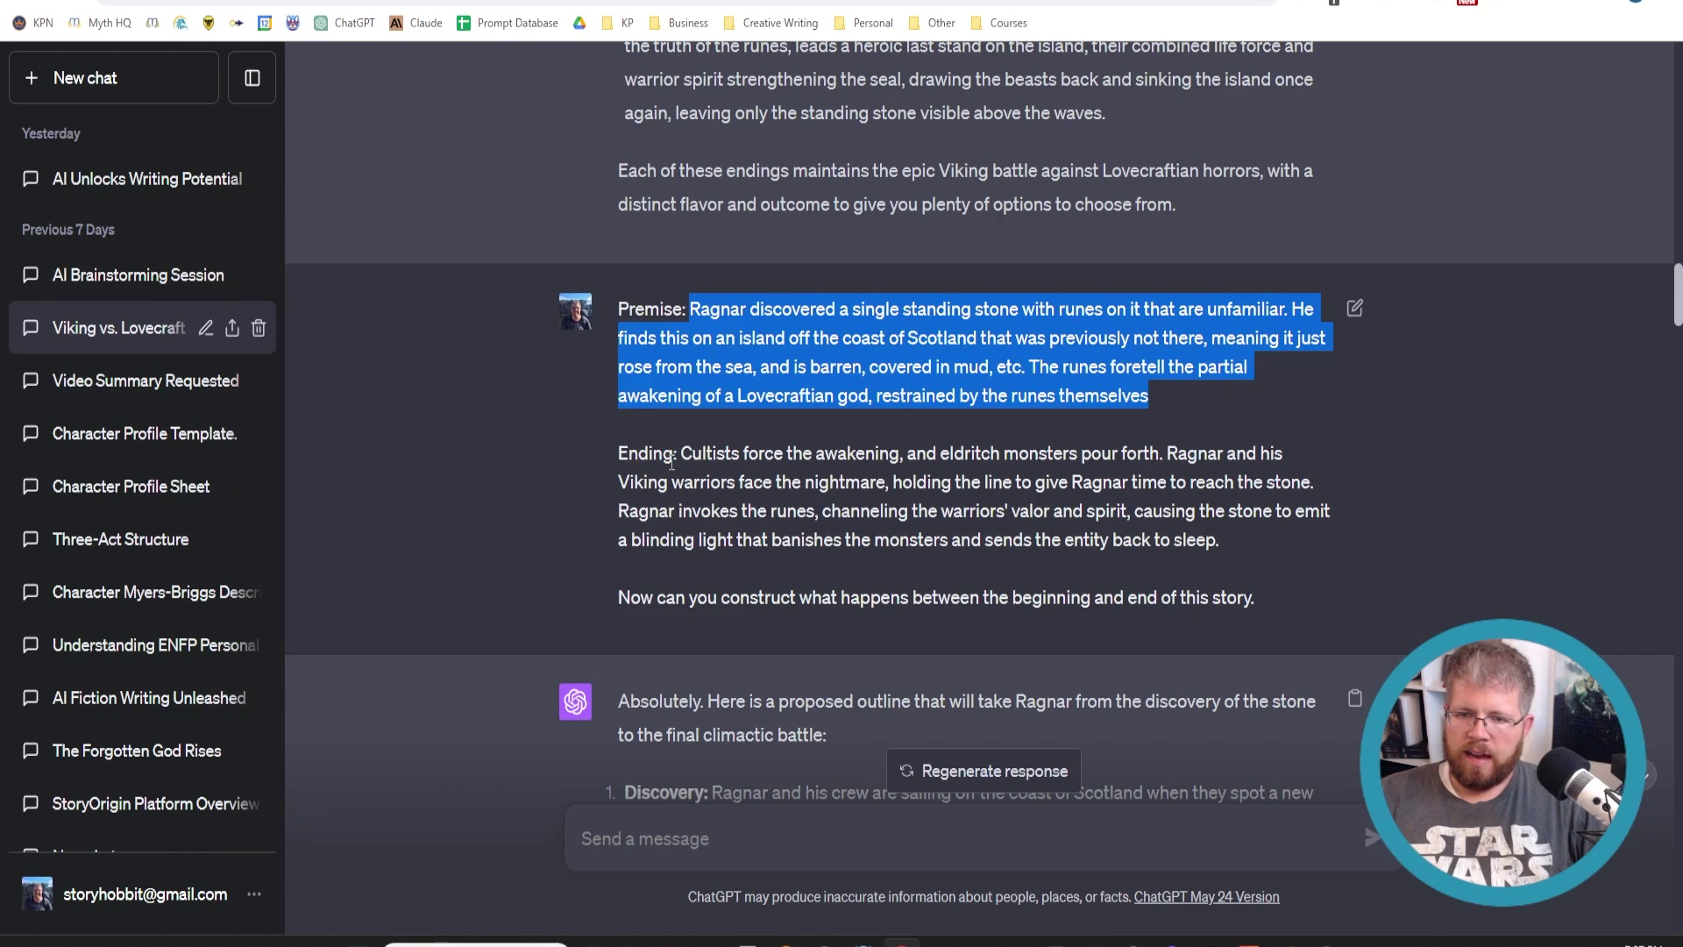
left_click_drag(620, 453, 1307, 544)
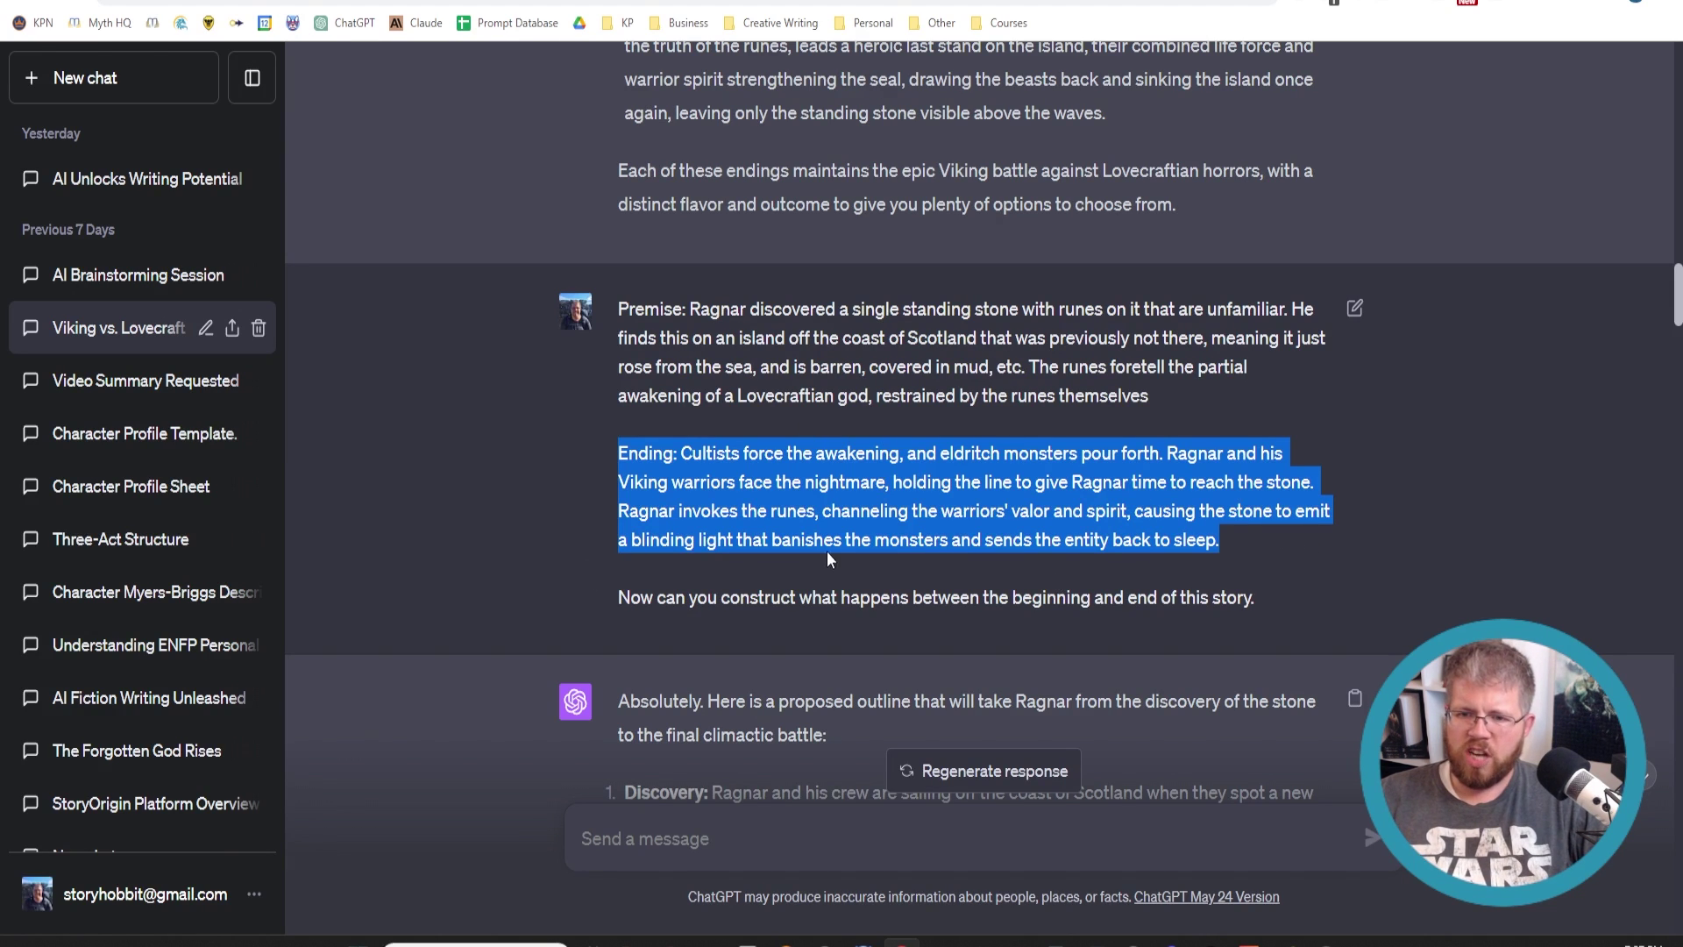
- Review the premise reply and highlight the request for ten middle-of-story ideas
scroll(876, 523, "down", 4)
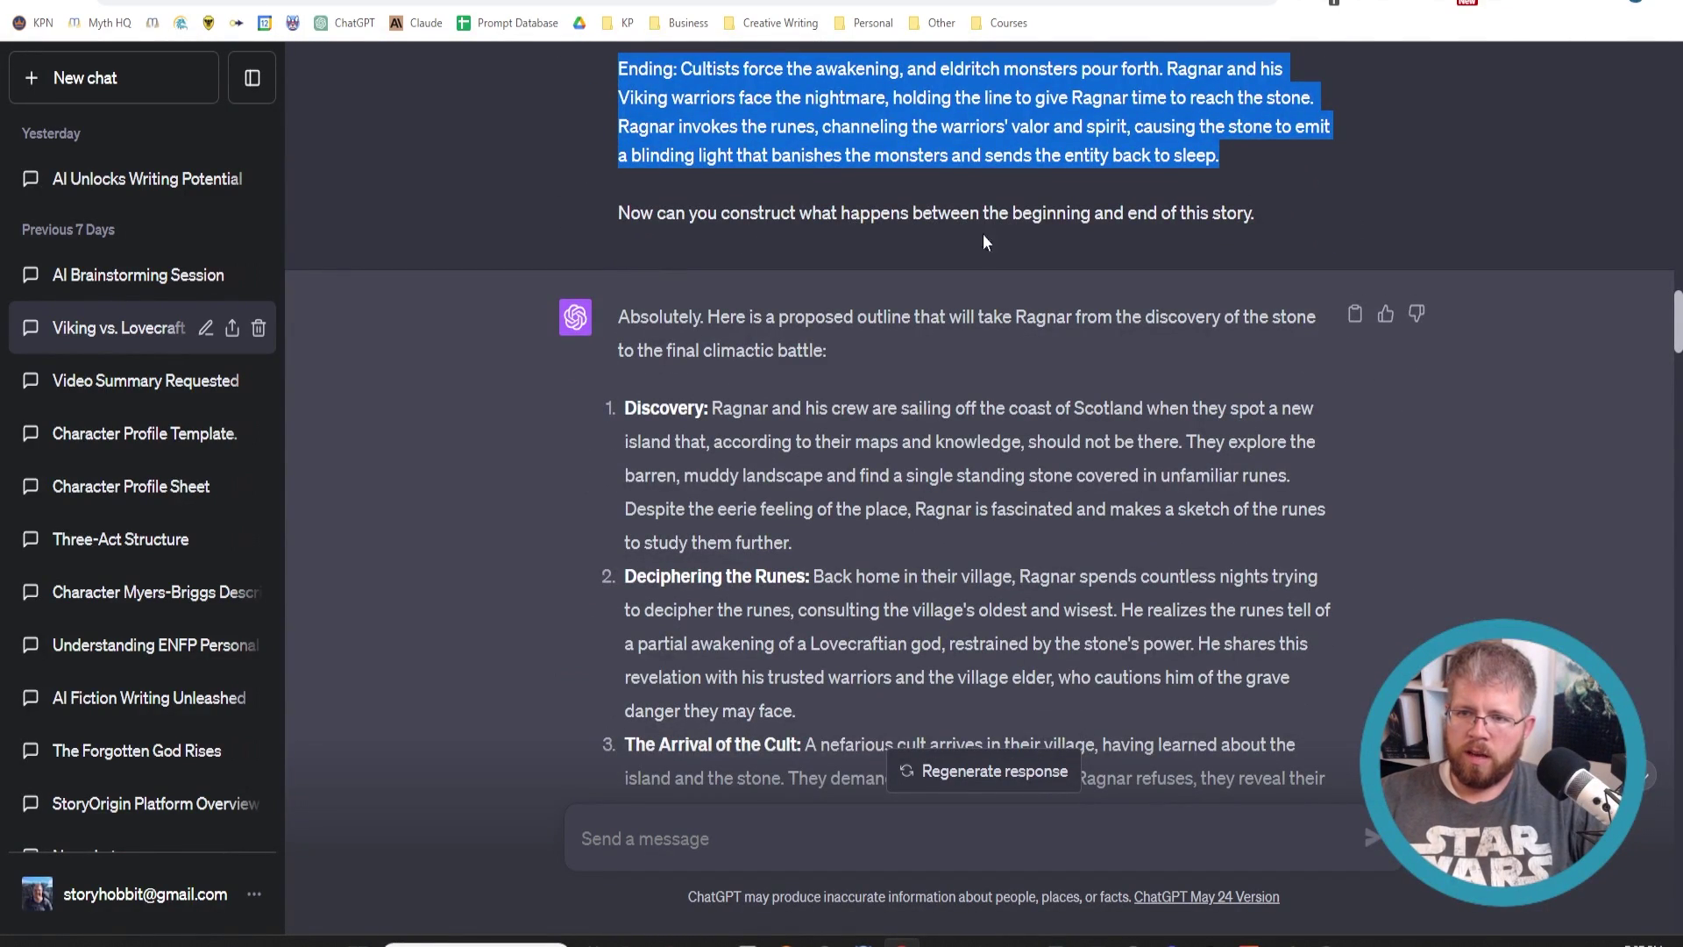
scroll(953, 437, "down", 3)
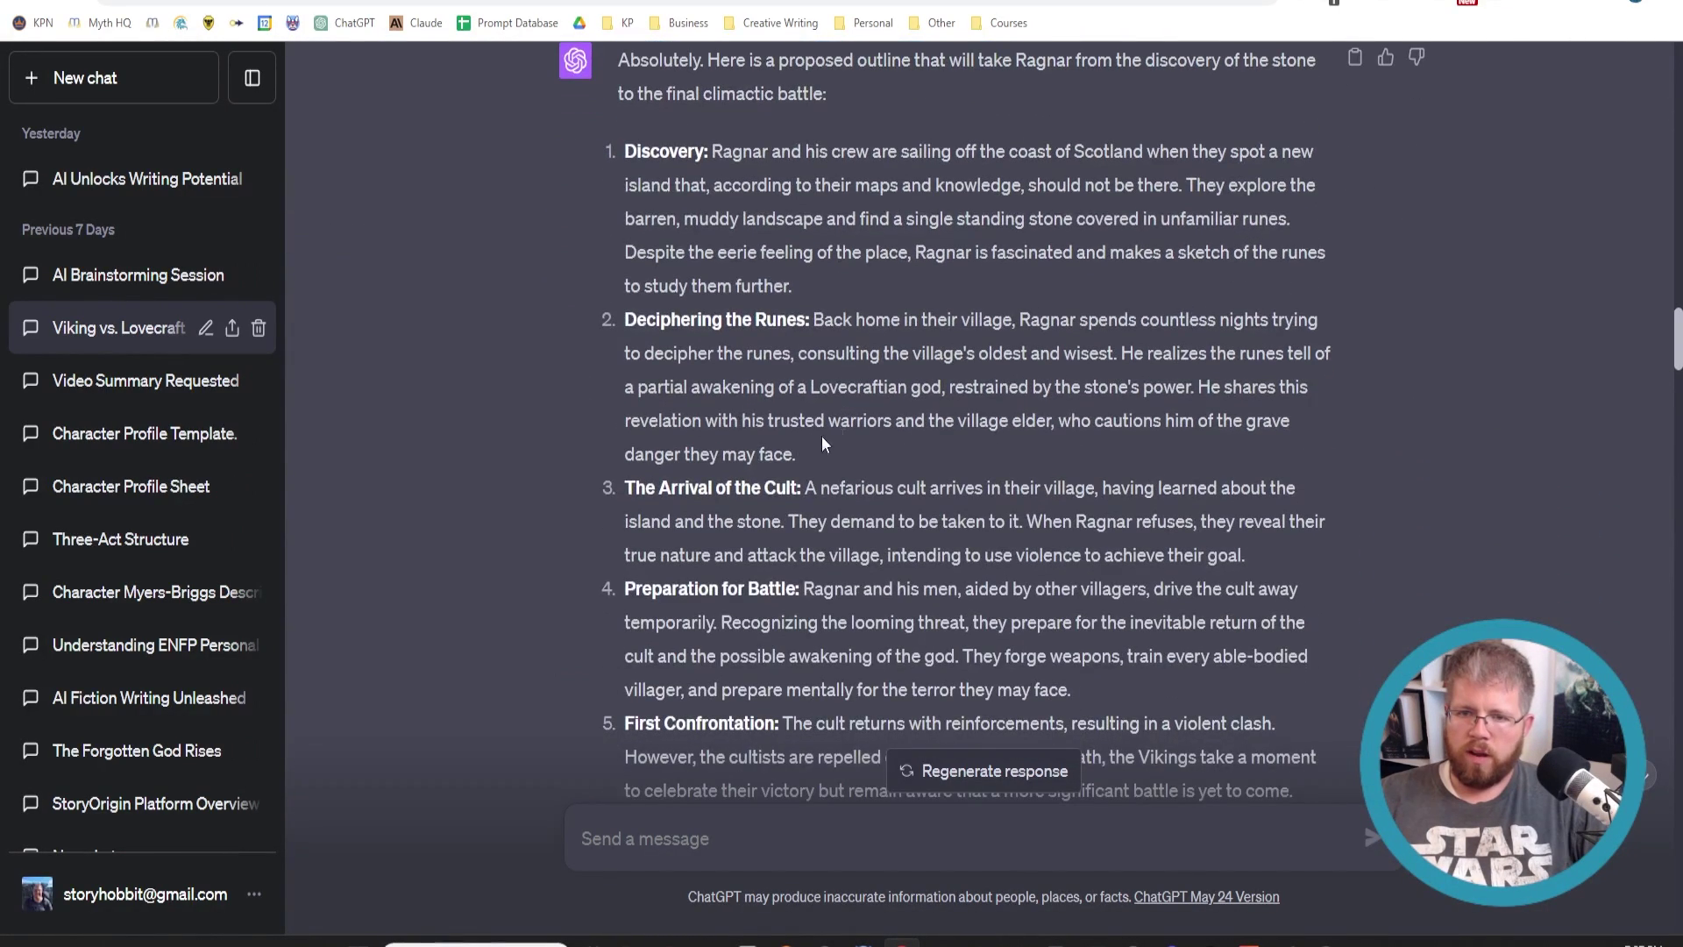
scroll(675, 368, "down", 3)
scroll(675, 368, "up", 6)
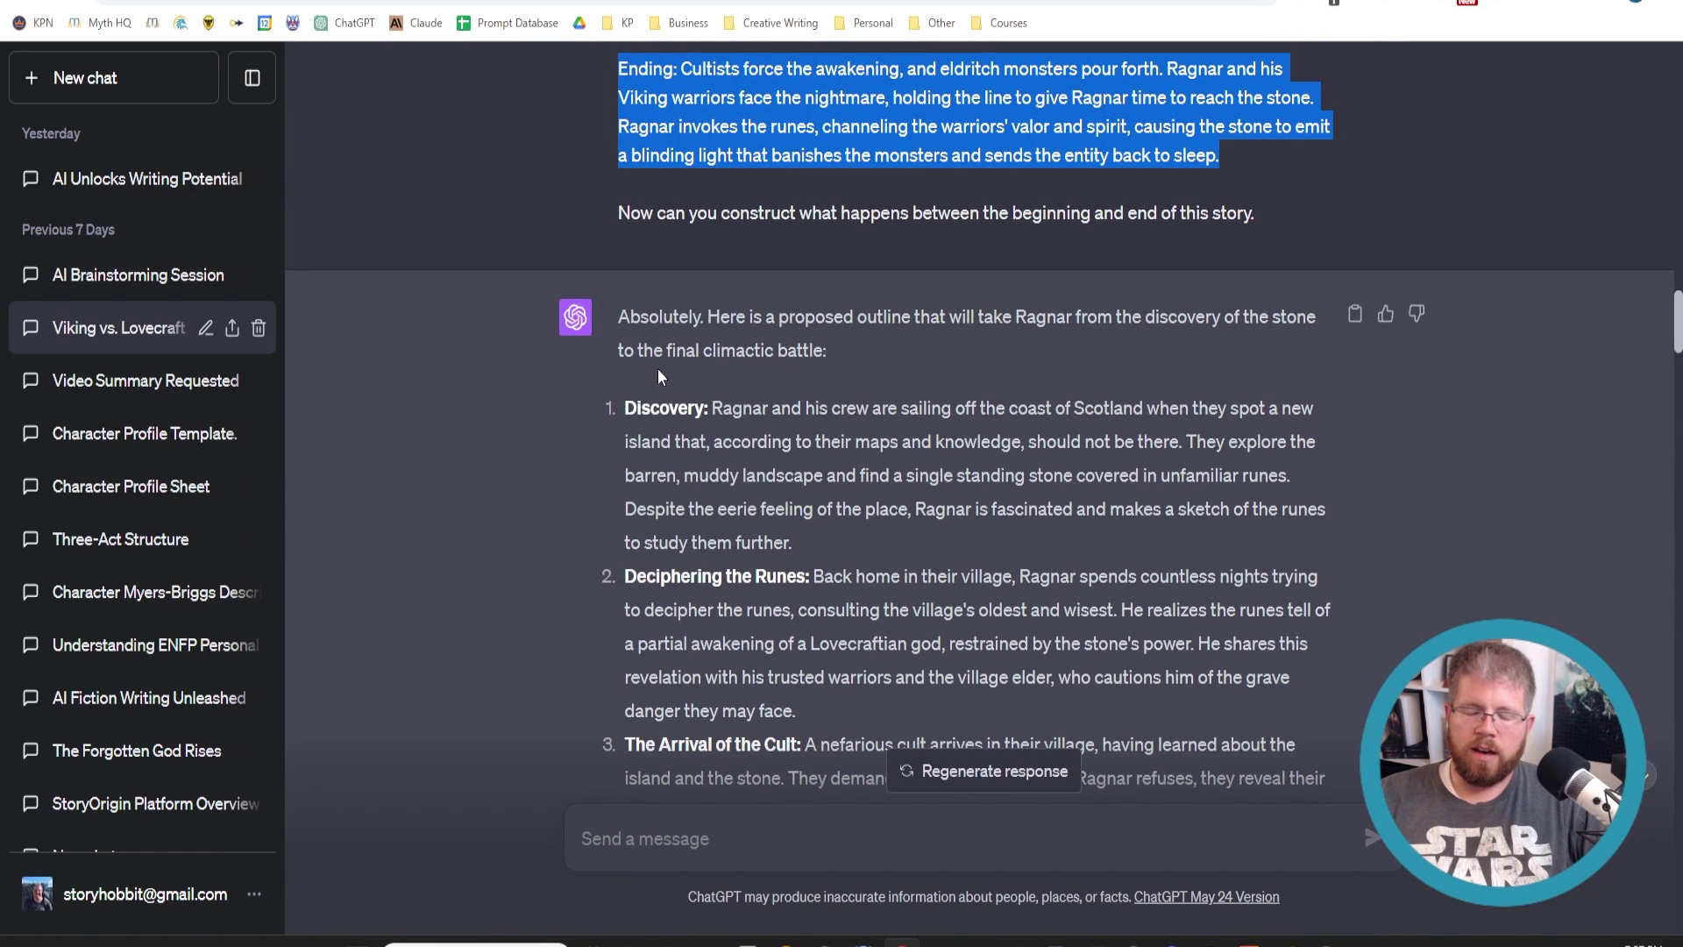
scroll(639, 383, "up", 3)
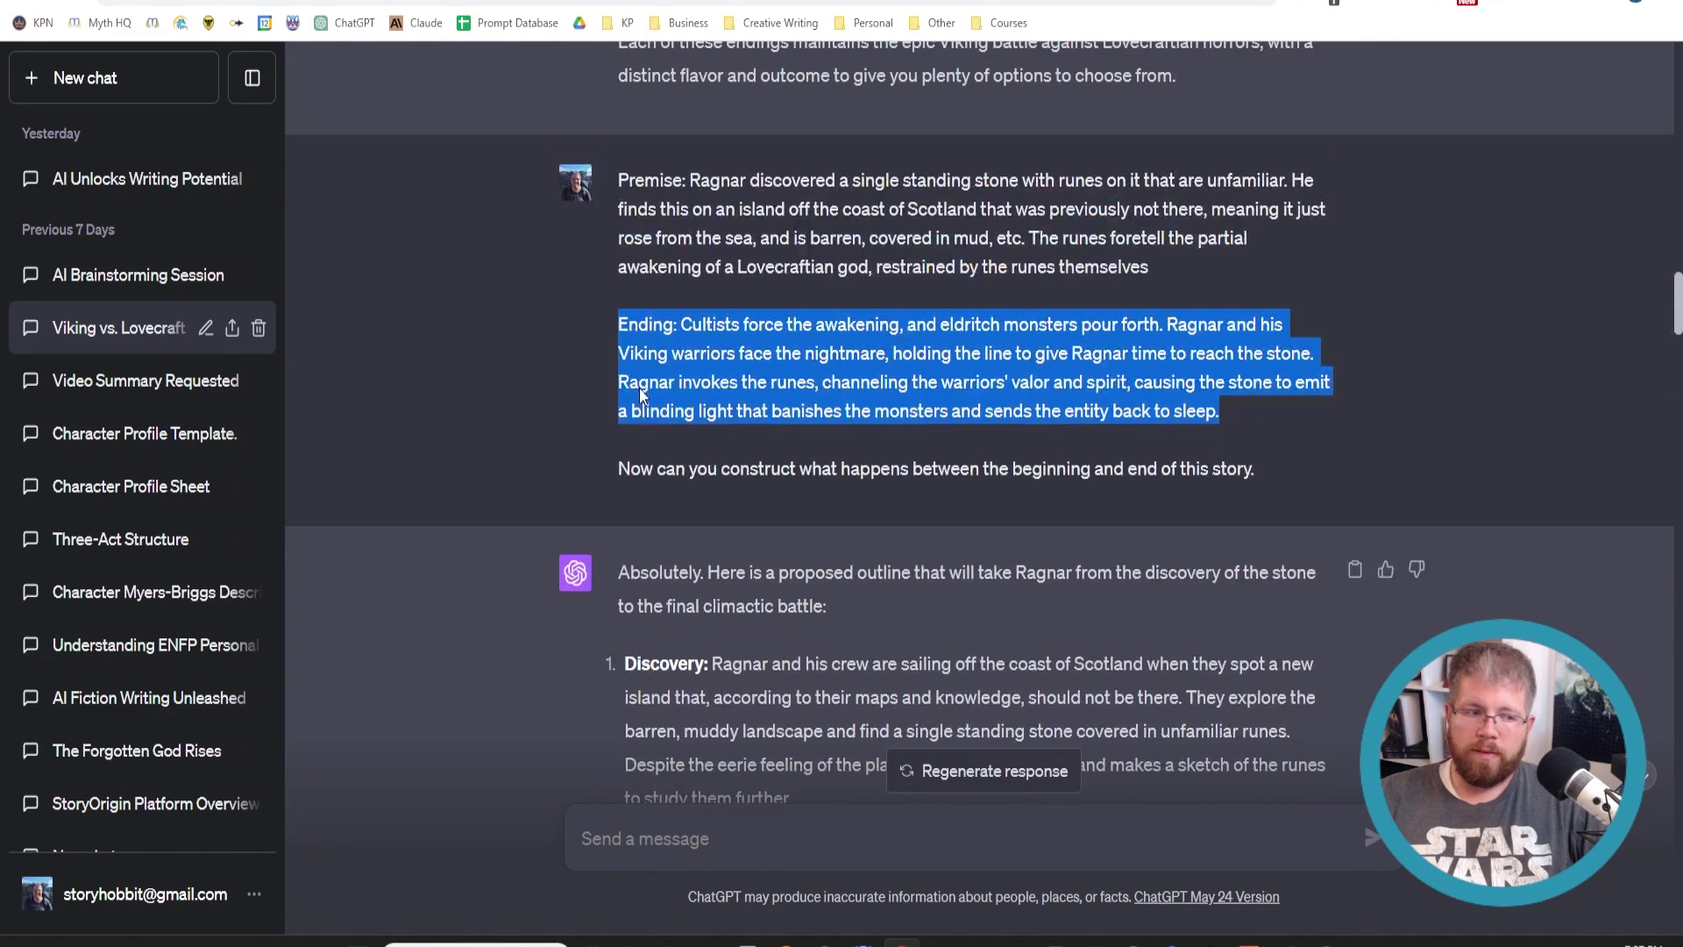
scroll(775, 517, "down", 6)
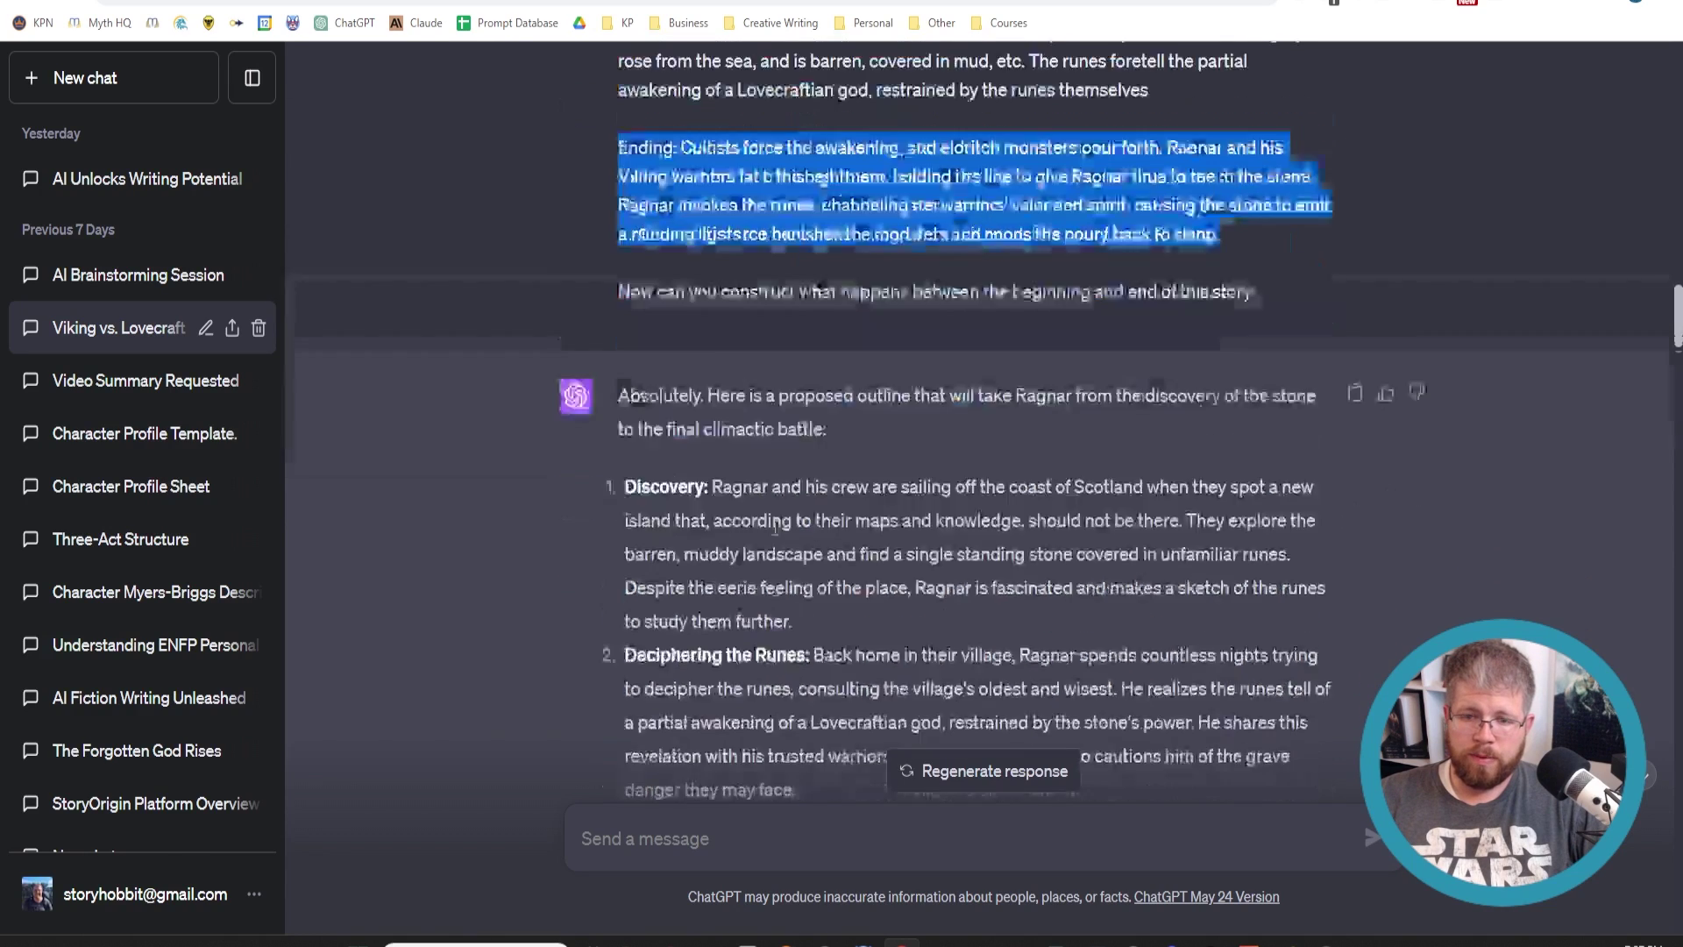
scroll(774, 528, "up", 3)
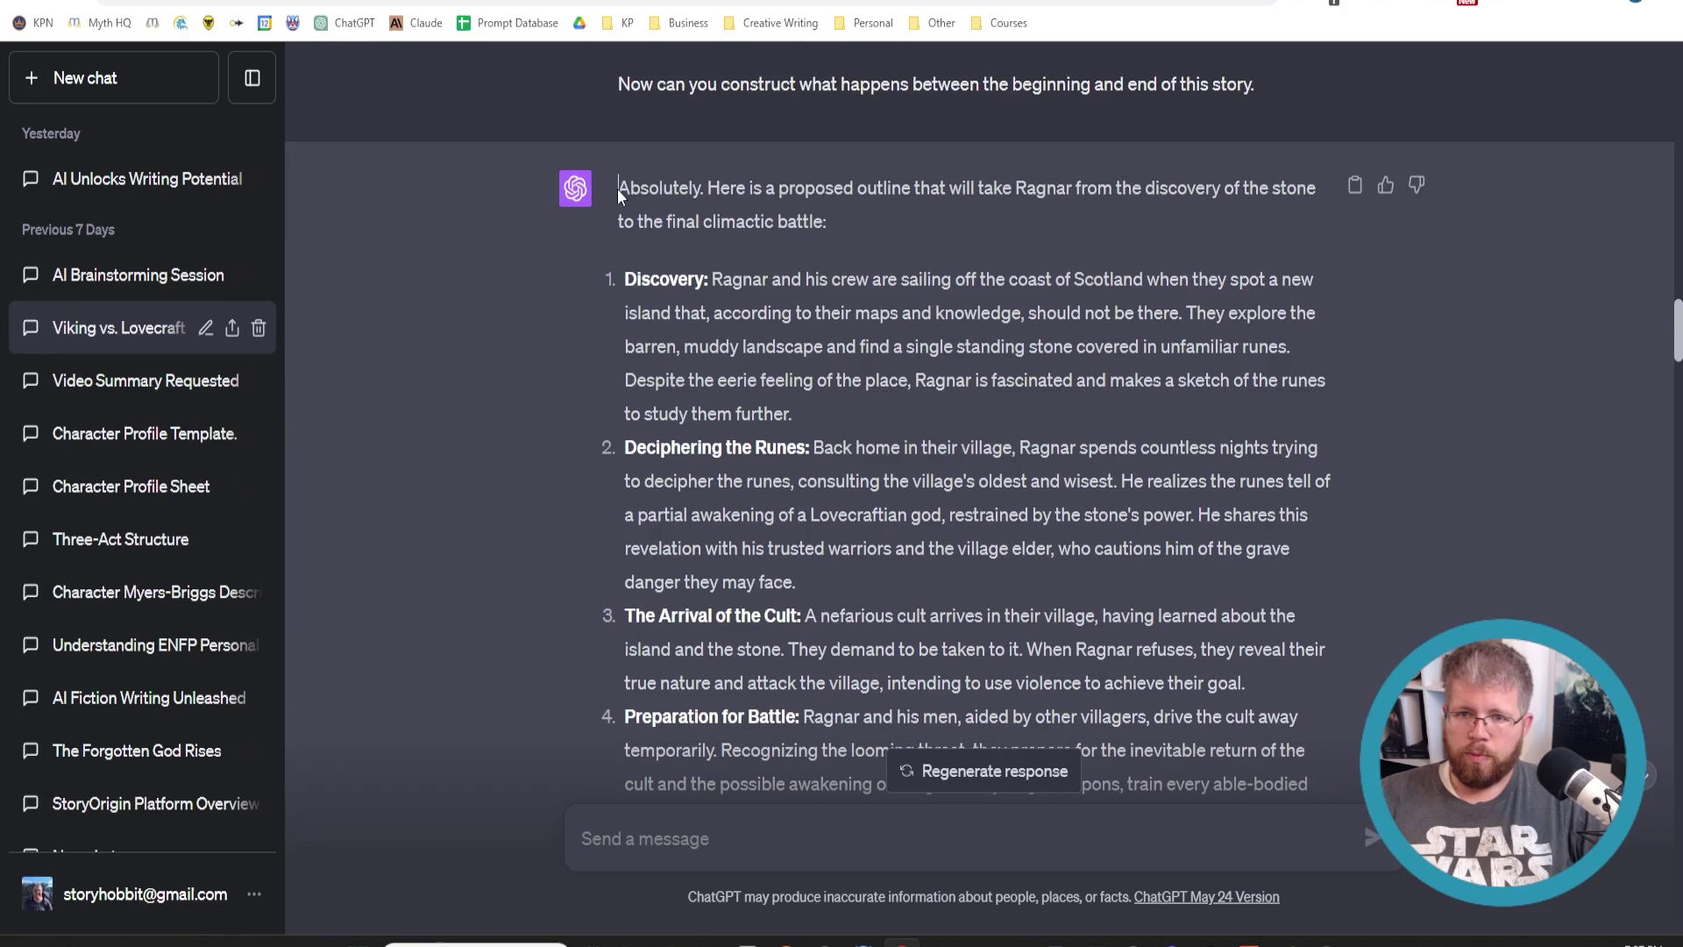
scroll(781, 291, "down", 9)
left_click_drag(617, 188, 1052, 506)
scroll(759, 557, "up", 10)
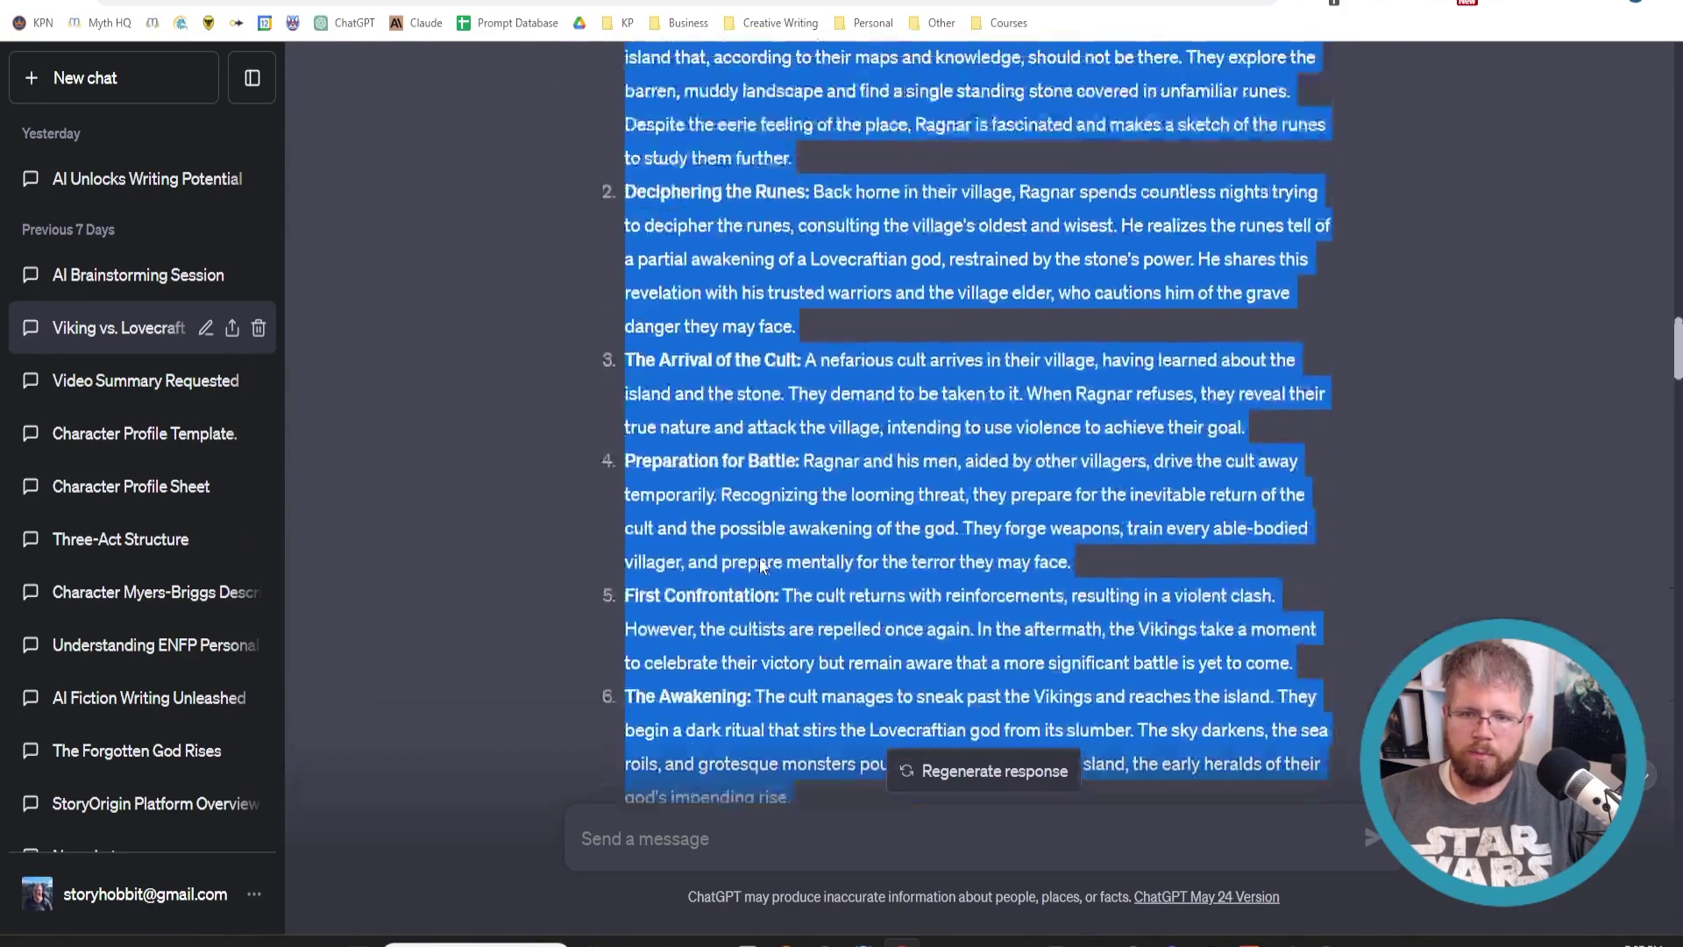
scroll(759, 558, "down", 7)
scroll(732, 670, "down", 6)
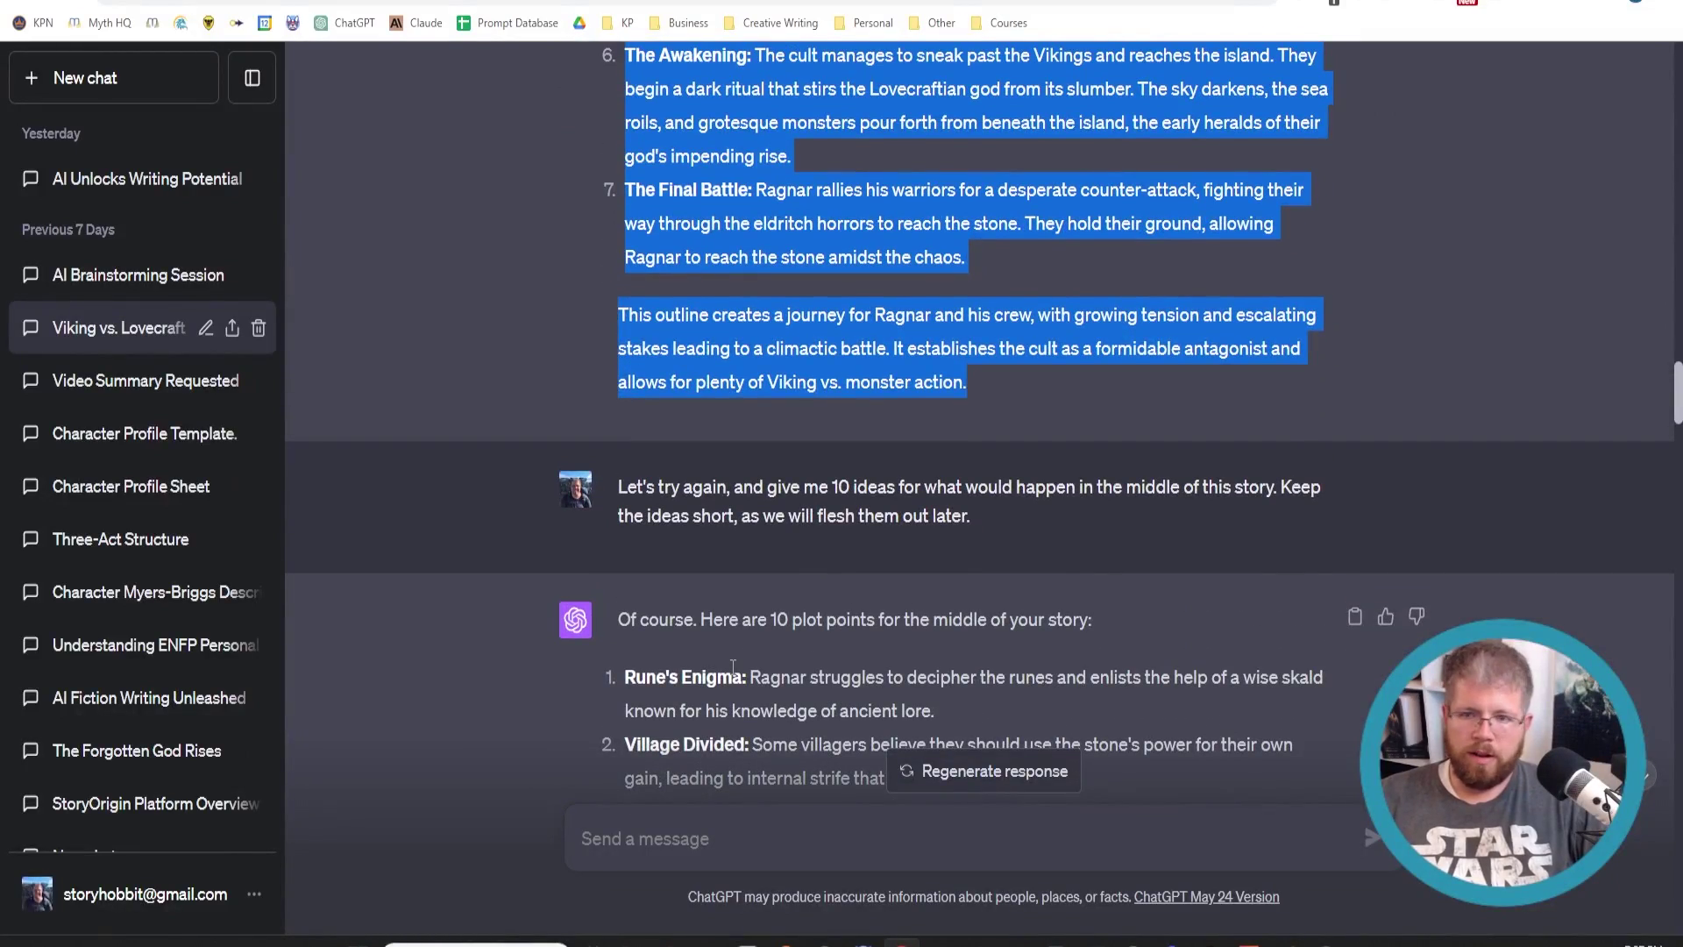
scroll(744, 686, "up", 5)
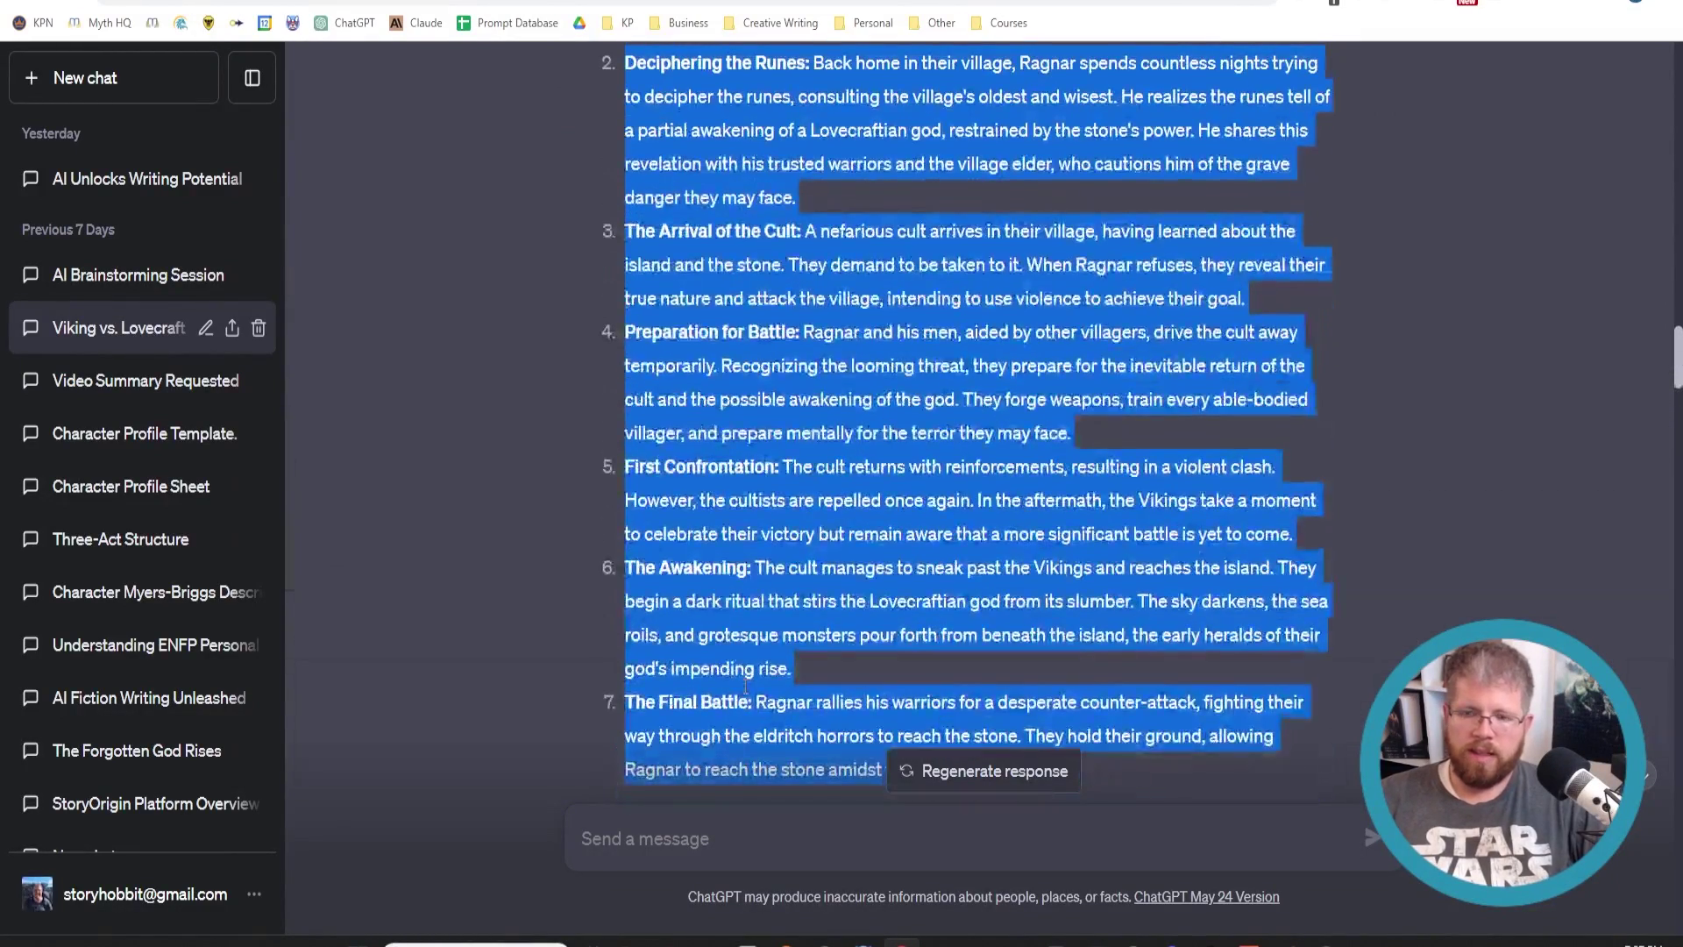
scroll(761, 580, "down", 5)
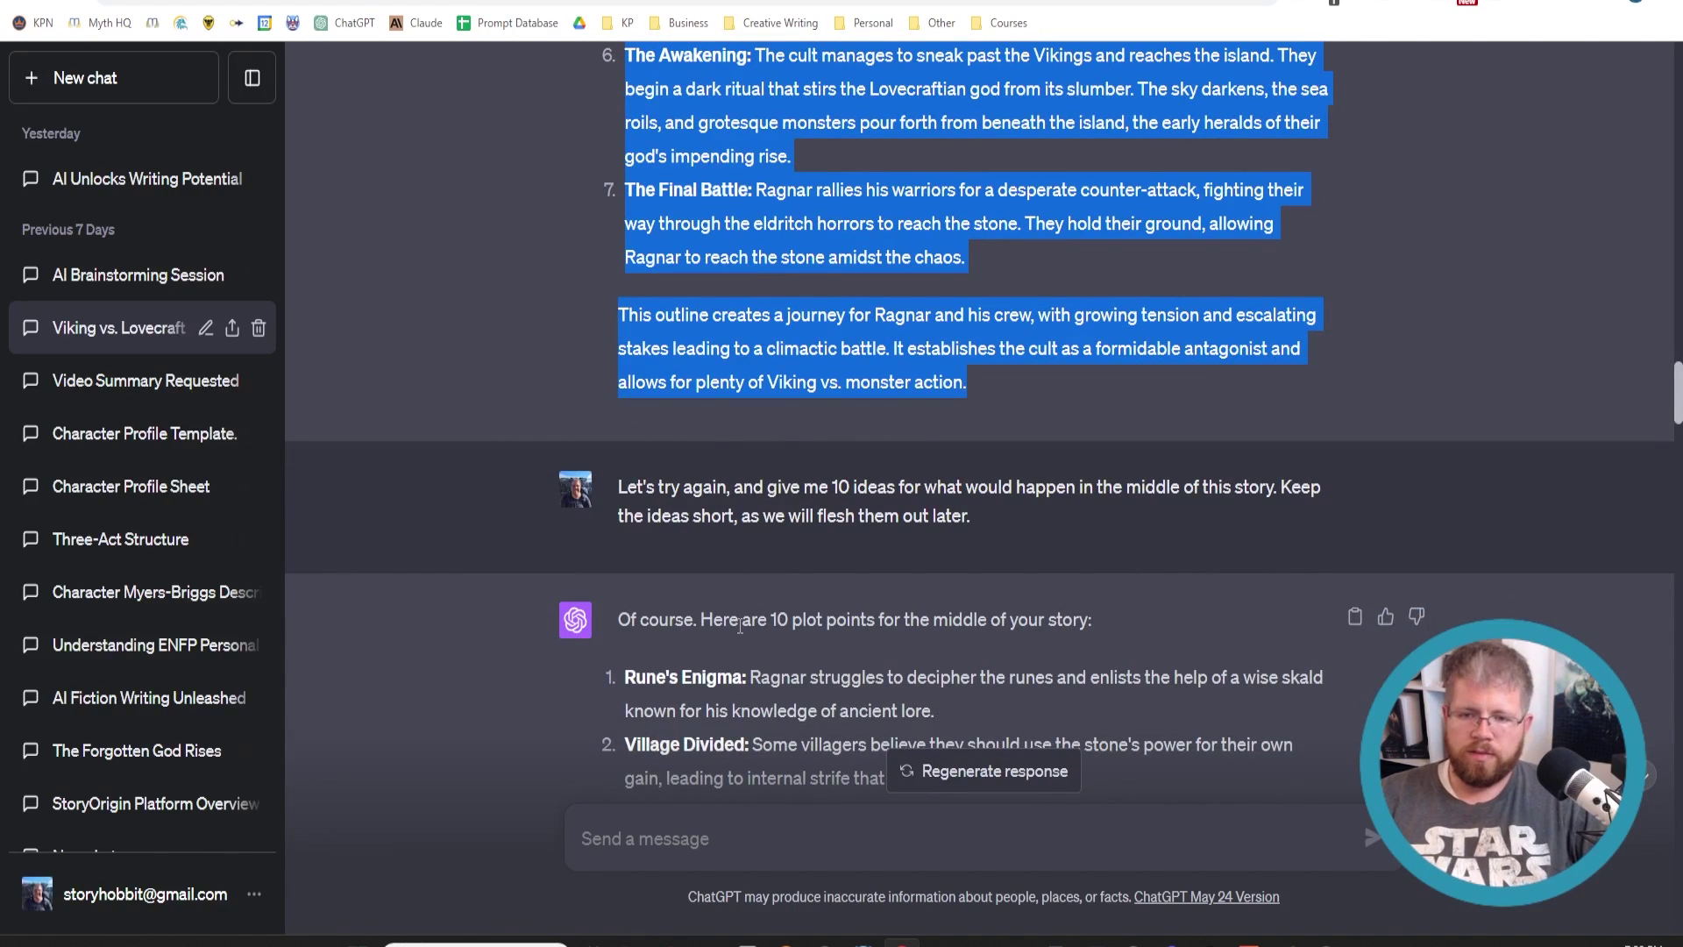
scroll(740, 625, "down", 3)
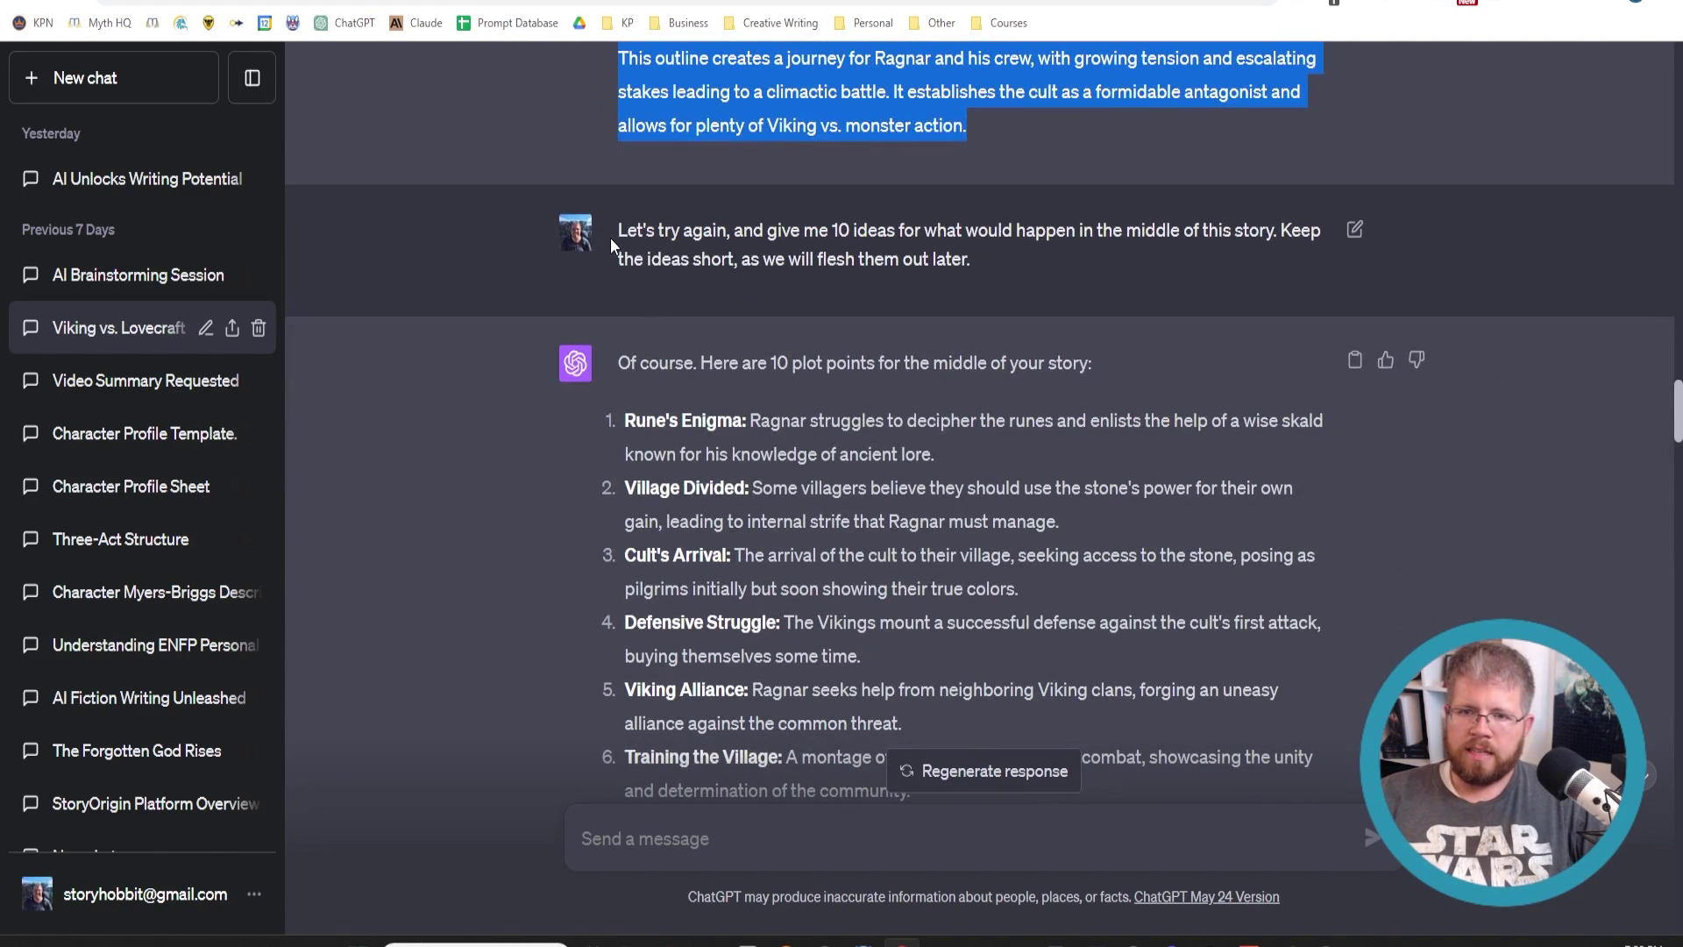
left_click_drag(610, 239, 1038, 256)
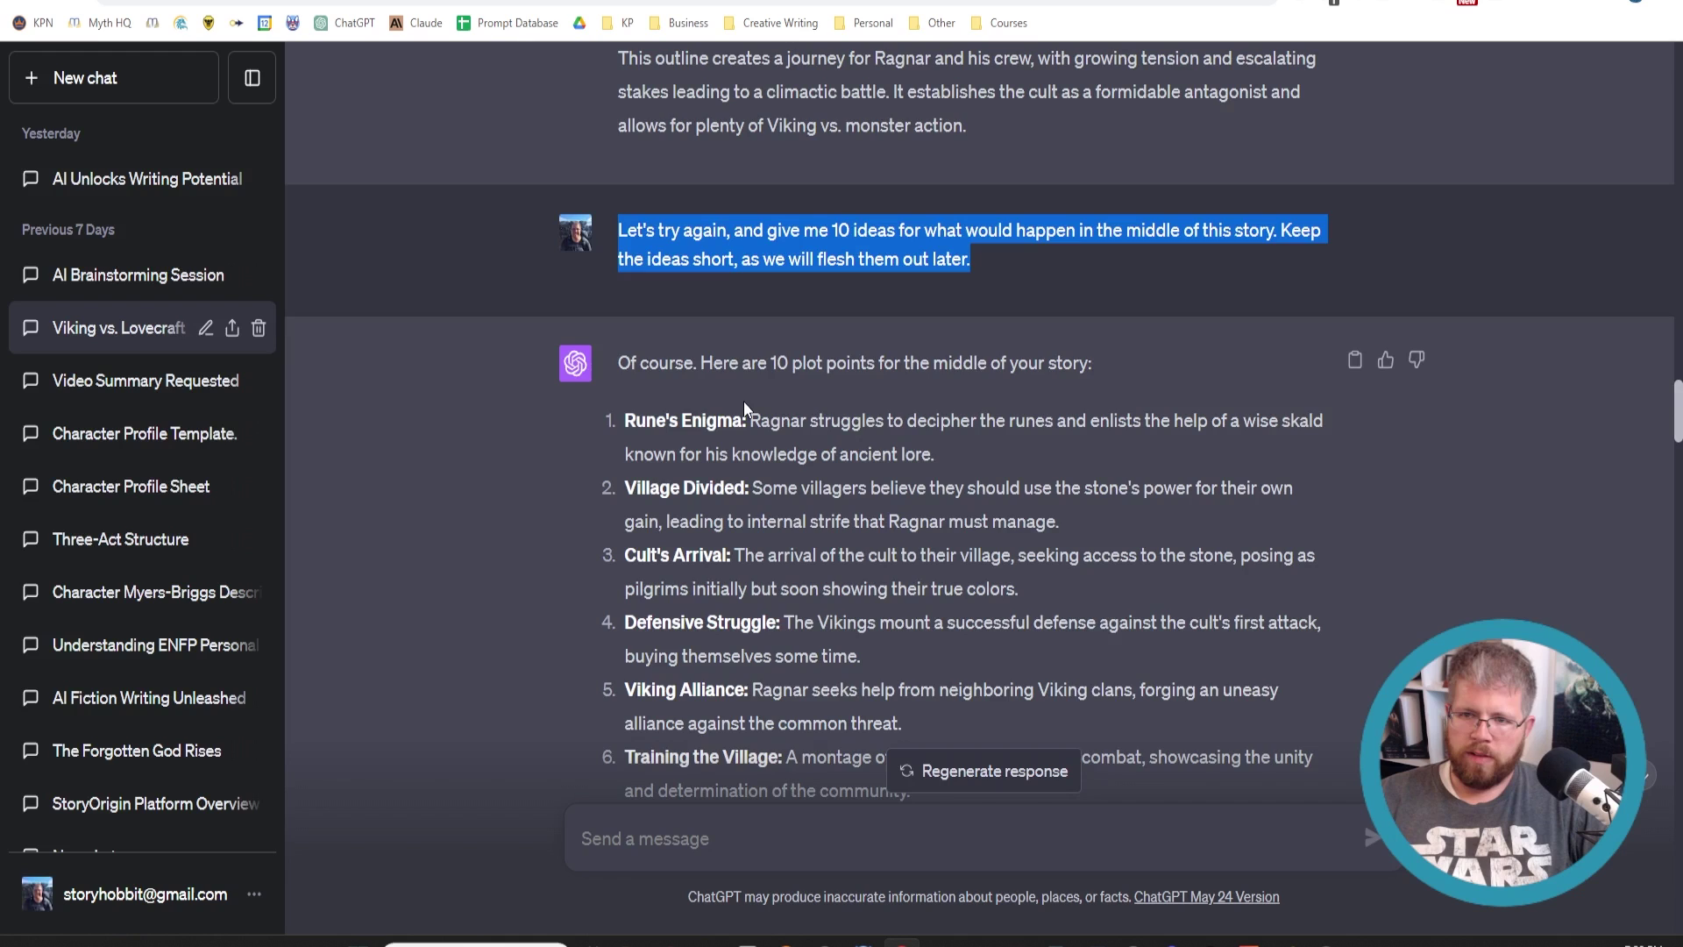
- Read the middle-of-story ideas and highlight the first paragraph of the Ragnar Lothbrok answer
scroll(743, 402, "down", 5)
scroll(1001, 731, "up", 2)
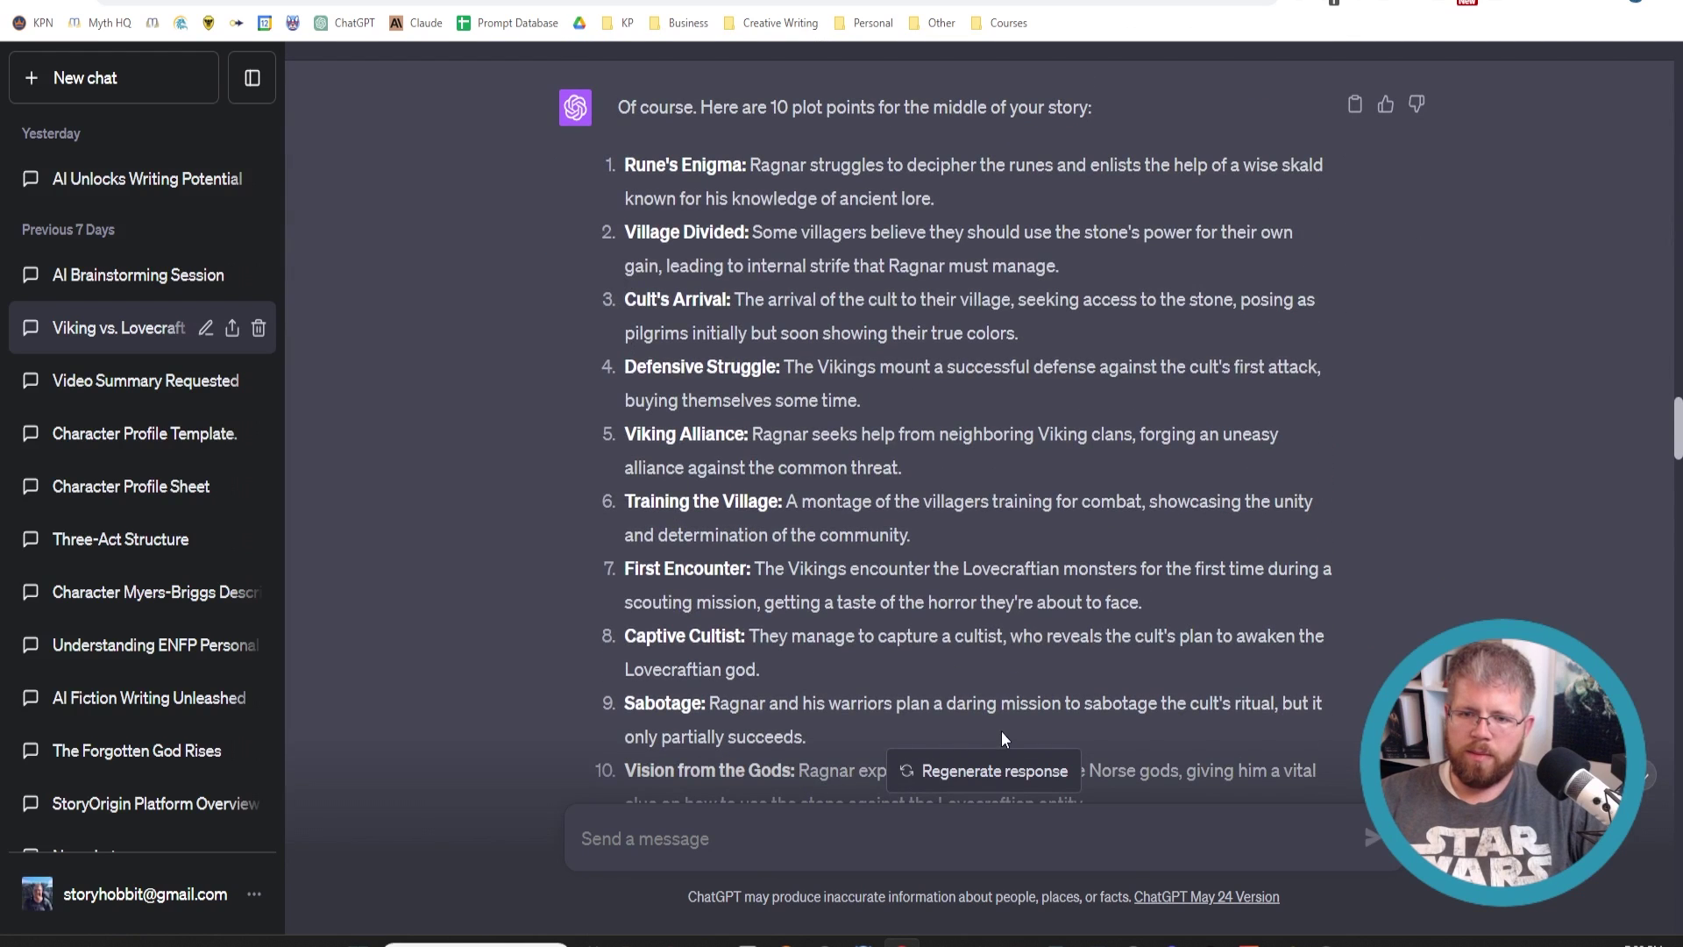
scroll(797, 607, "down", 3)
scroll(740, 485, "up", 1)
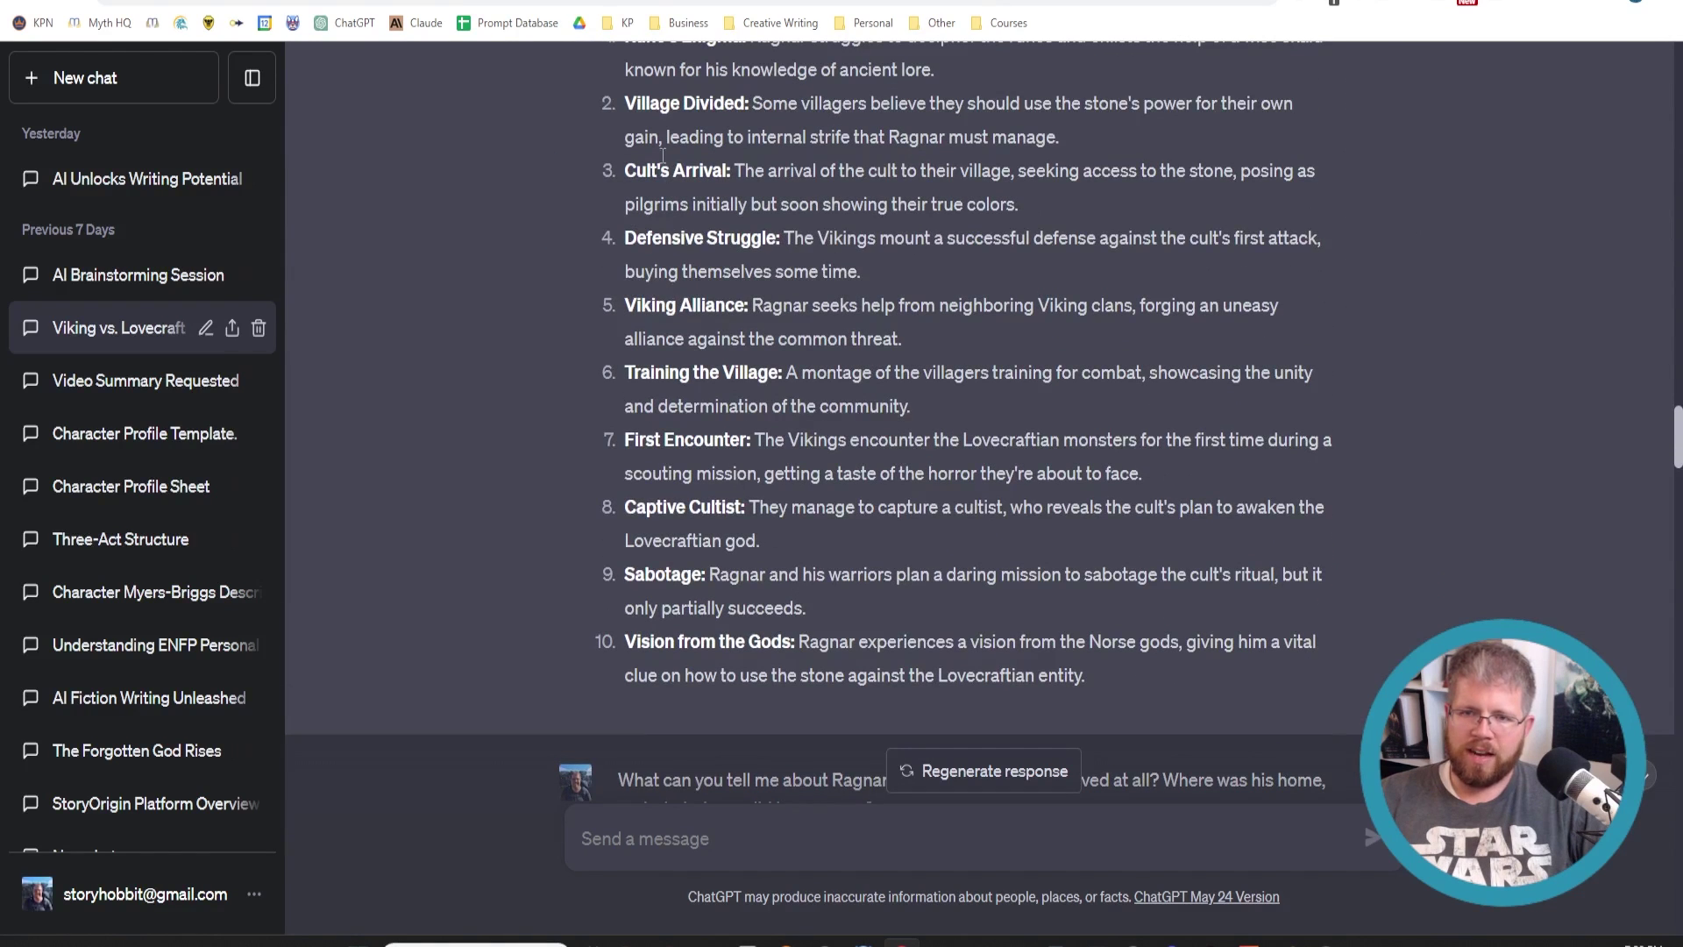
scroll(663, 315, "up", 5)
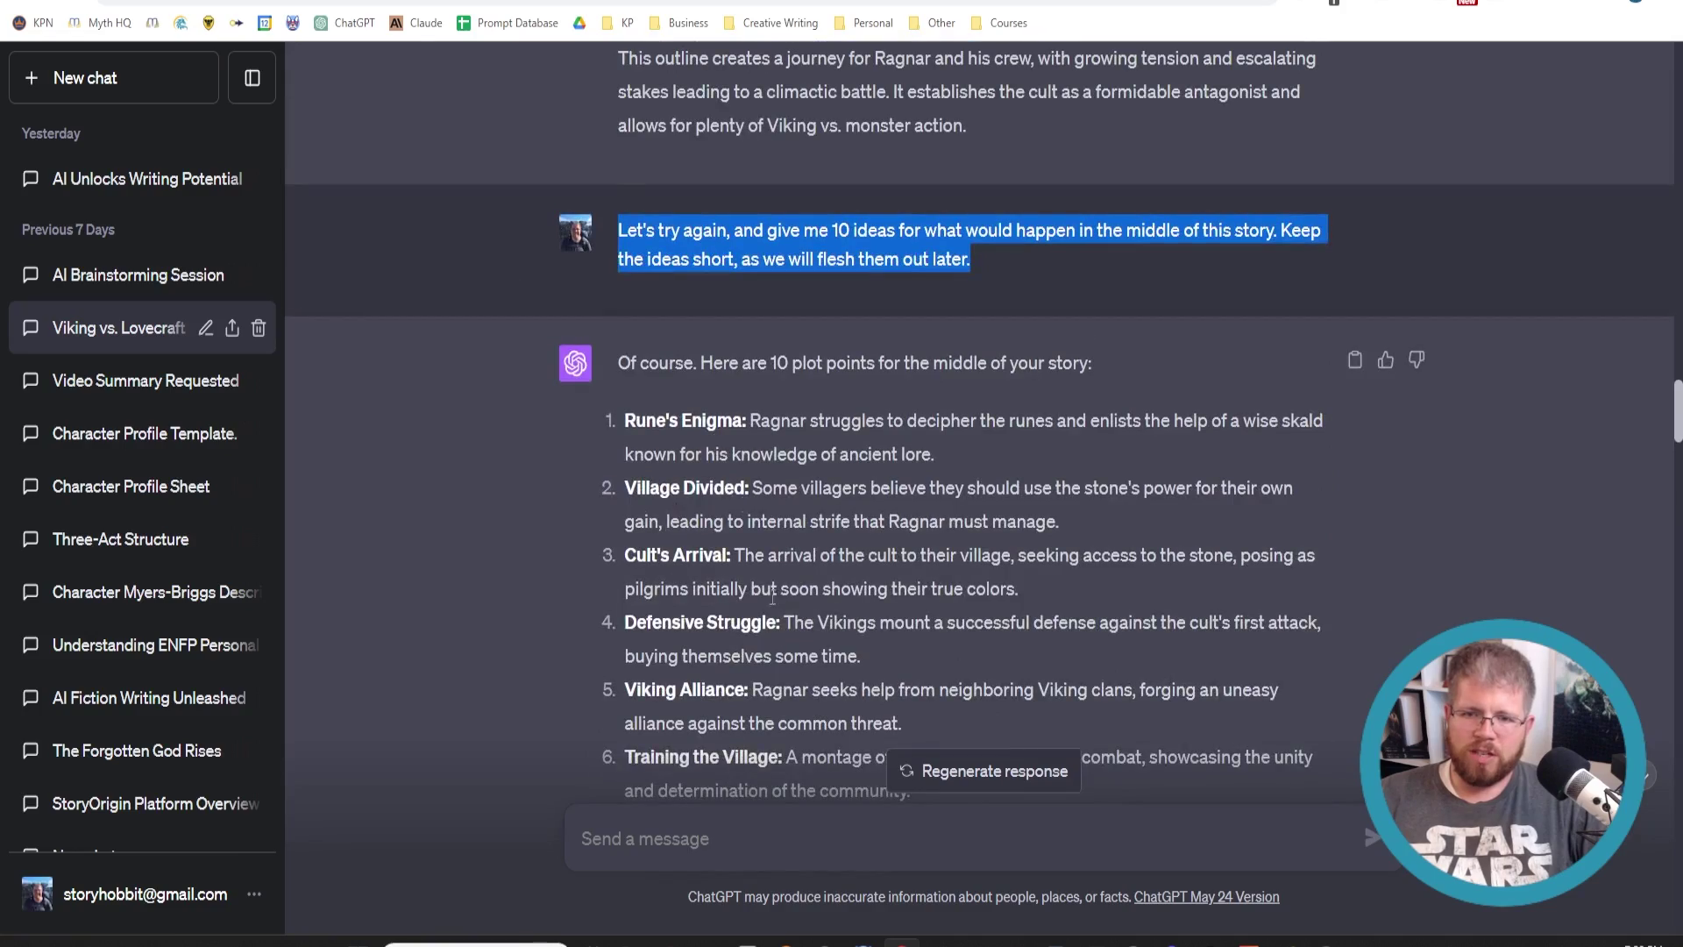
scroll(772, 596, "up", 9)
scroll(740, 480, "down", 9)
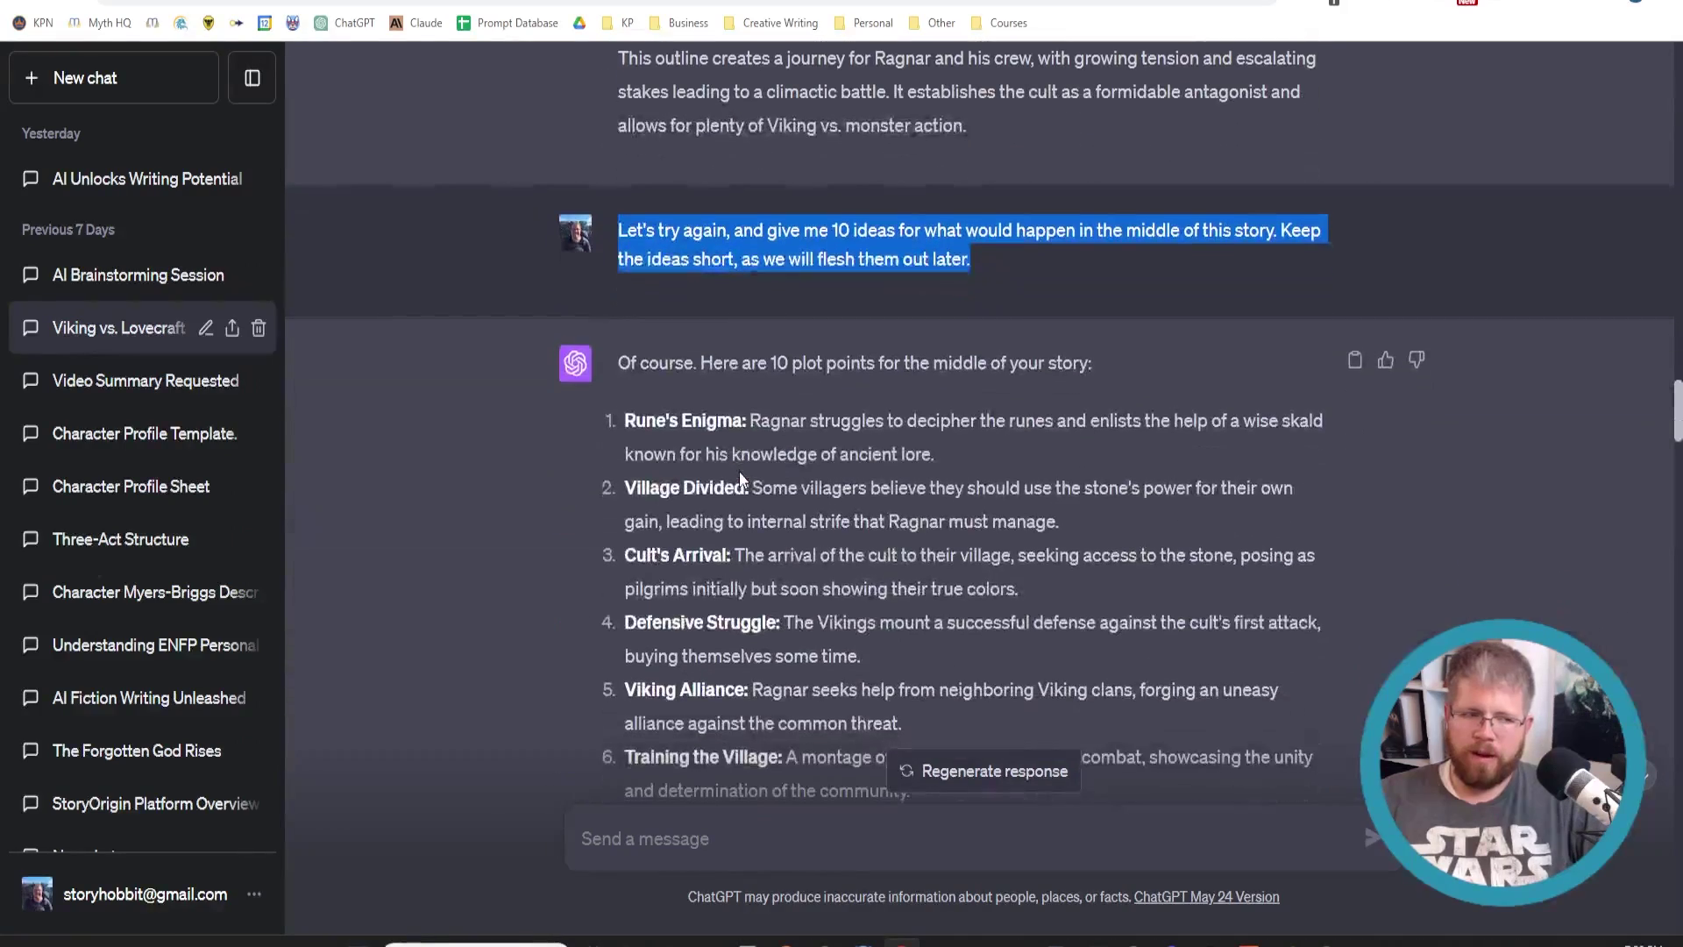
scroll(741, 480, "down", 7)
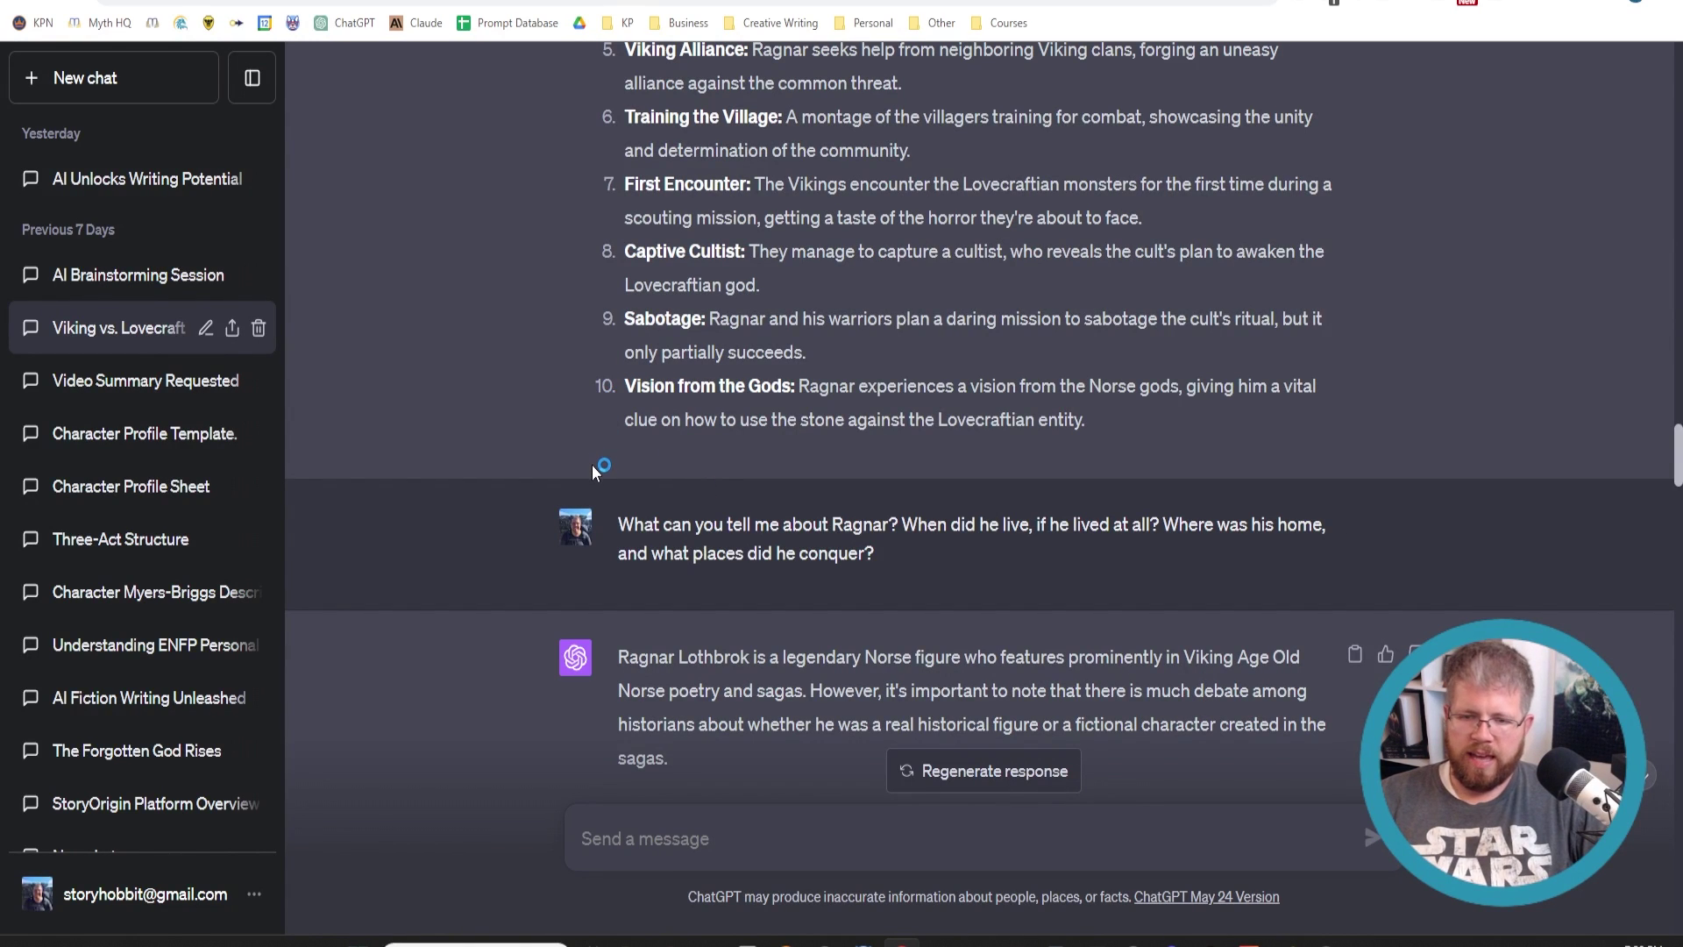
scroll(597, 482, "down", 3)
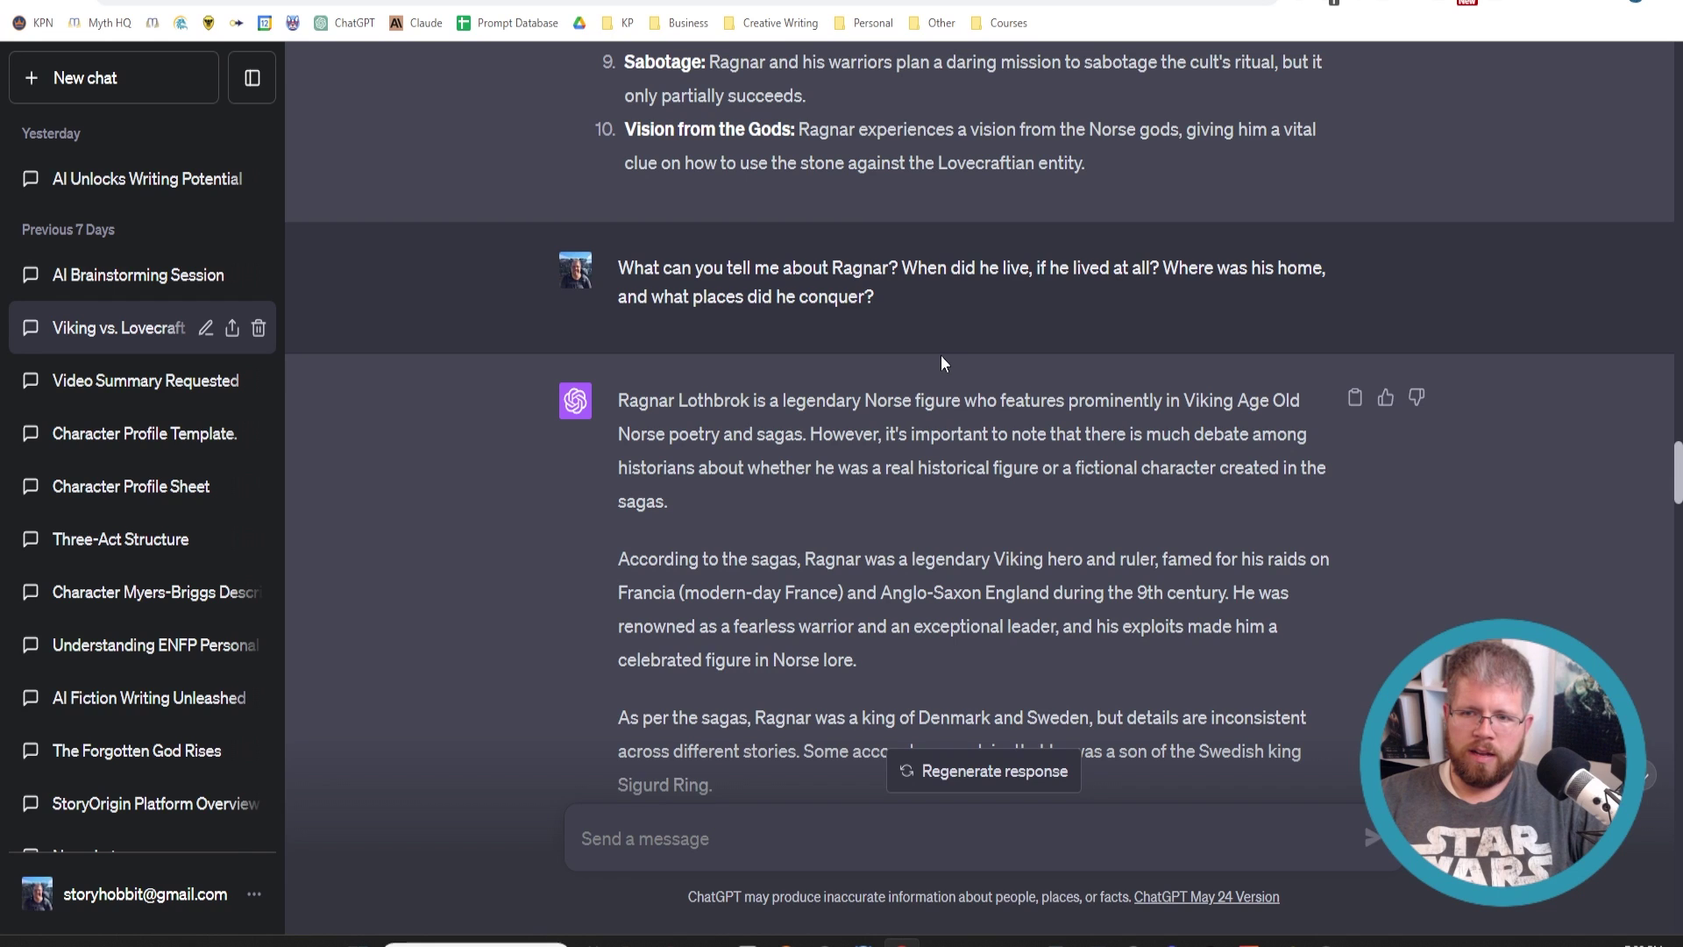
scroll(673, 432, "down", 3)
scroll(673, 432, "up", 2)
scroll(996, 376, "down", 1)
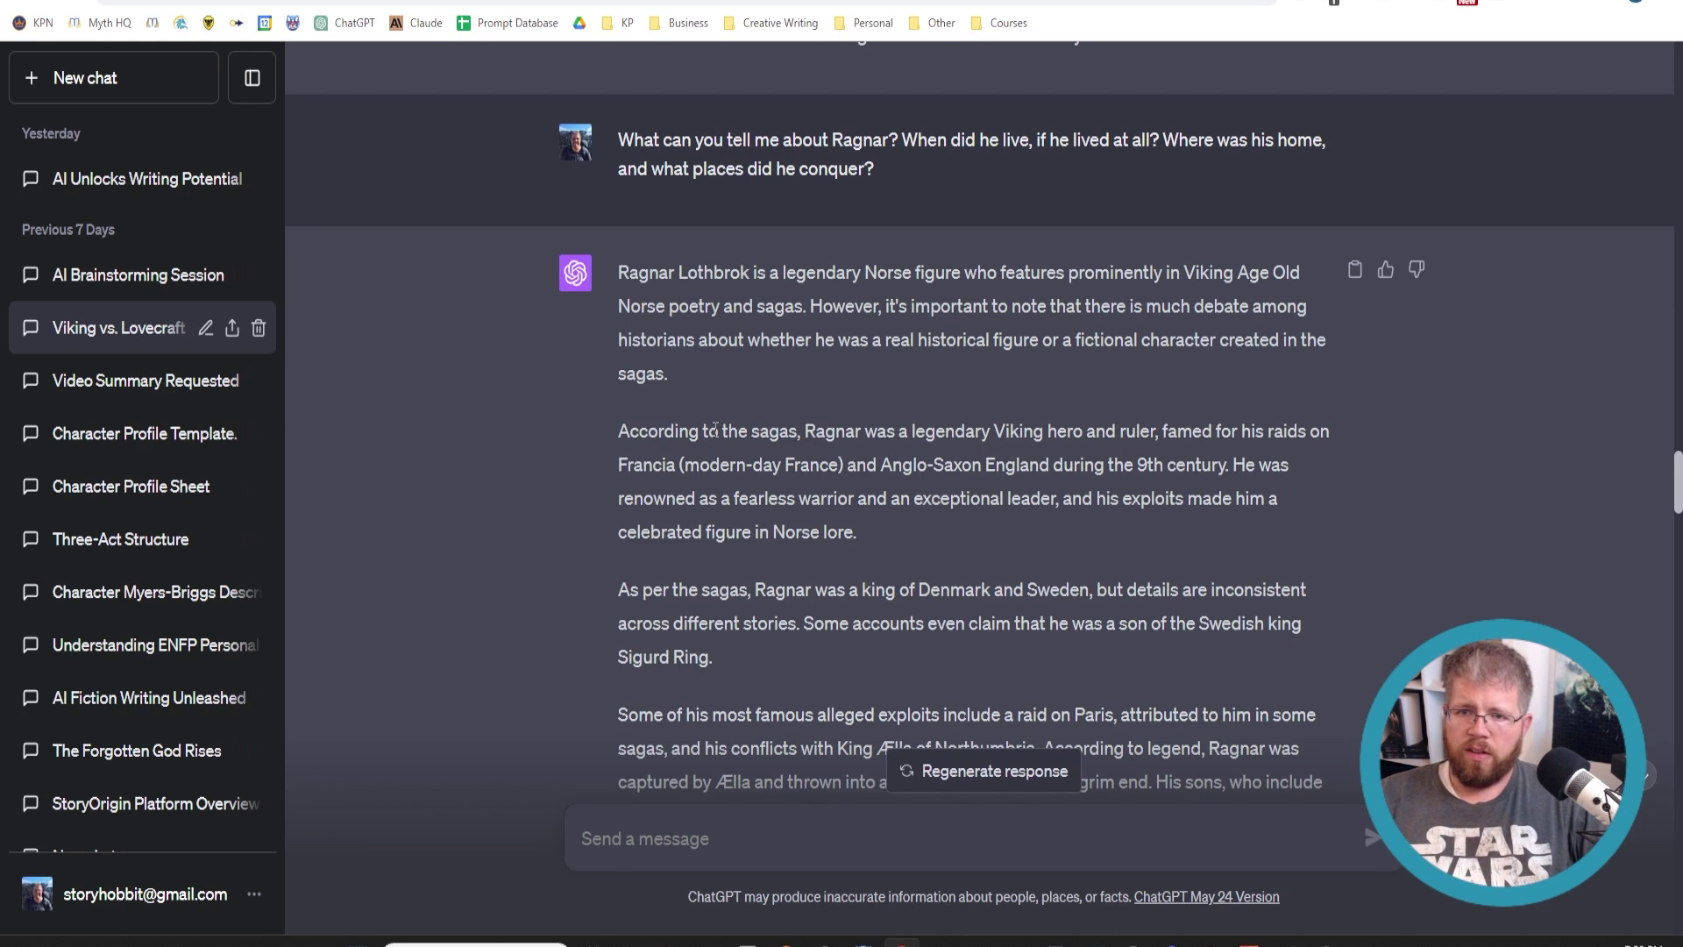
left_click_drag(622, 270, 719, 368)
left_click(669, 306)
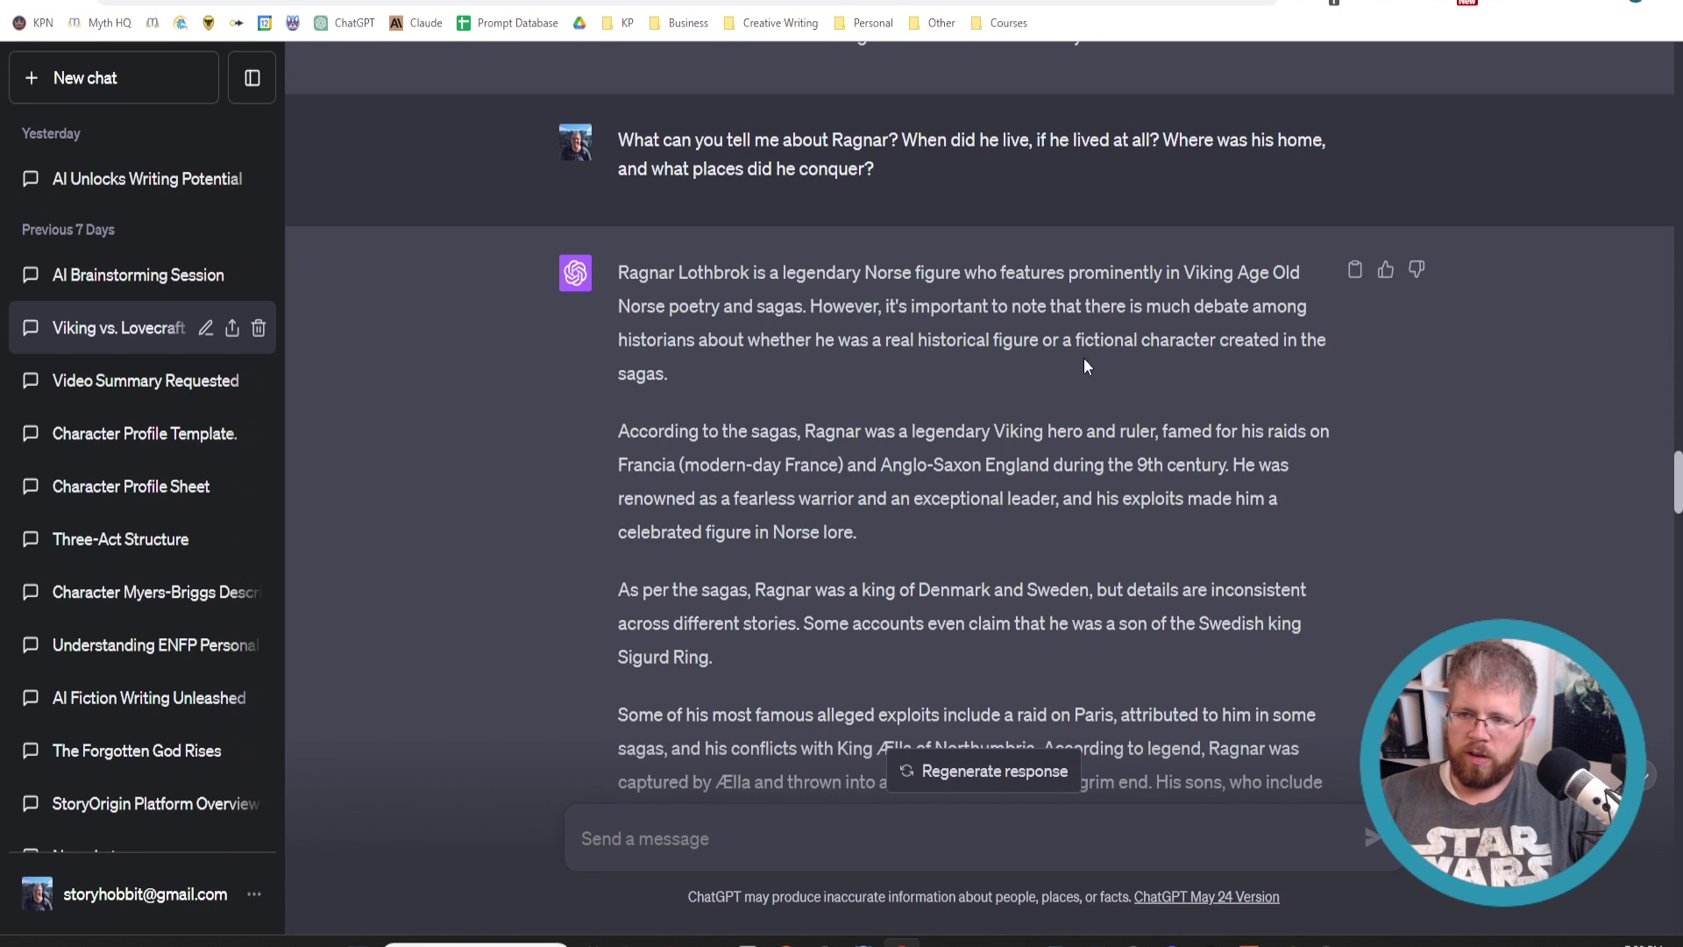
- Scroll on and highlight the question asking for a specific year
scroll(1035, 368, "down", 6)
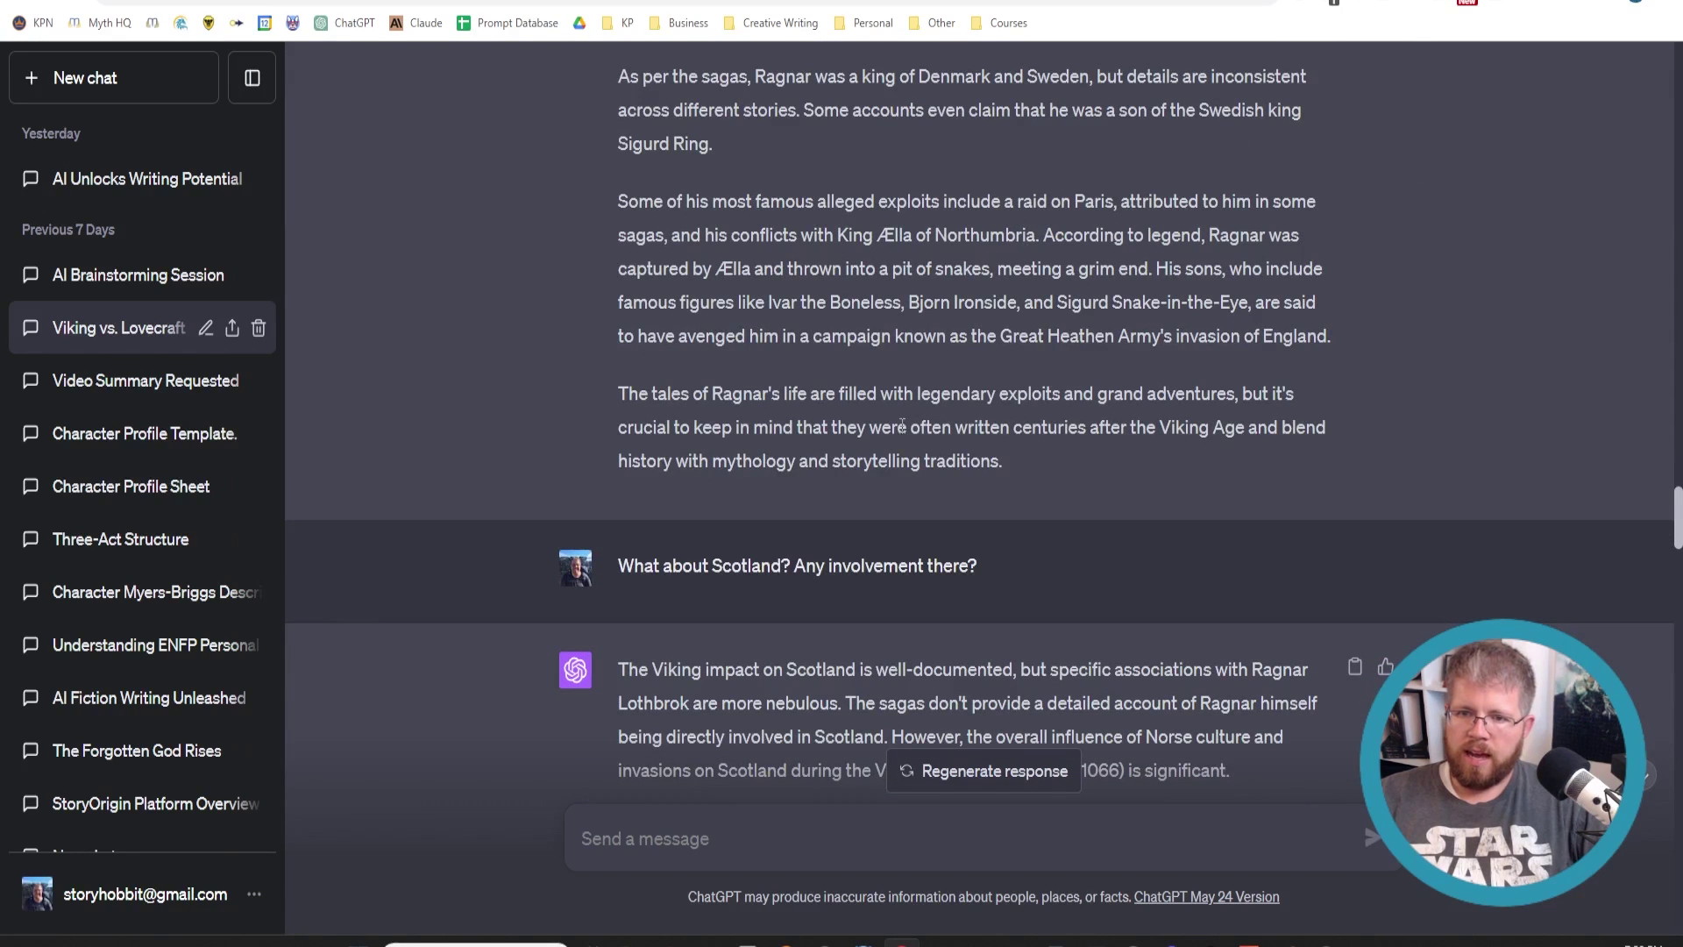
scroll(839, 469, "down", 4)
scroll(838, 469, "down", 3)
scroll(821, 462, "up", 8)
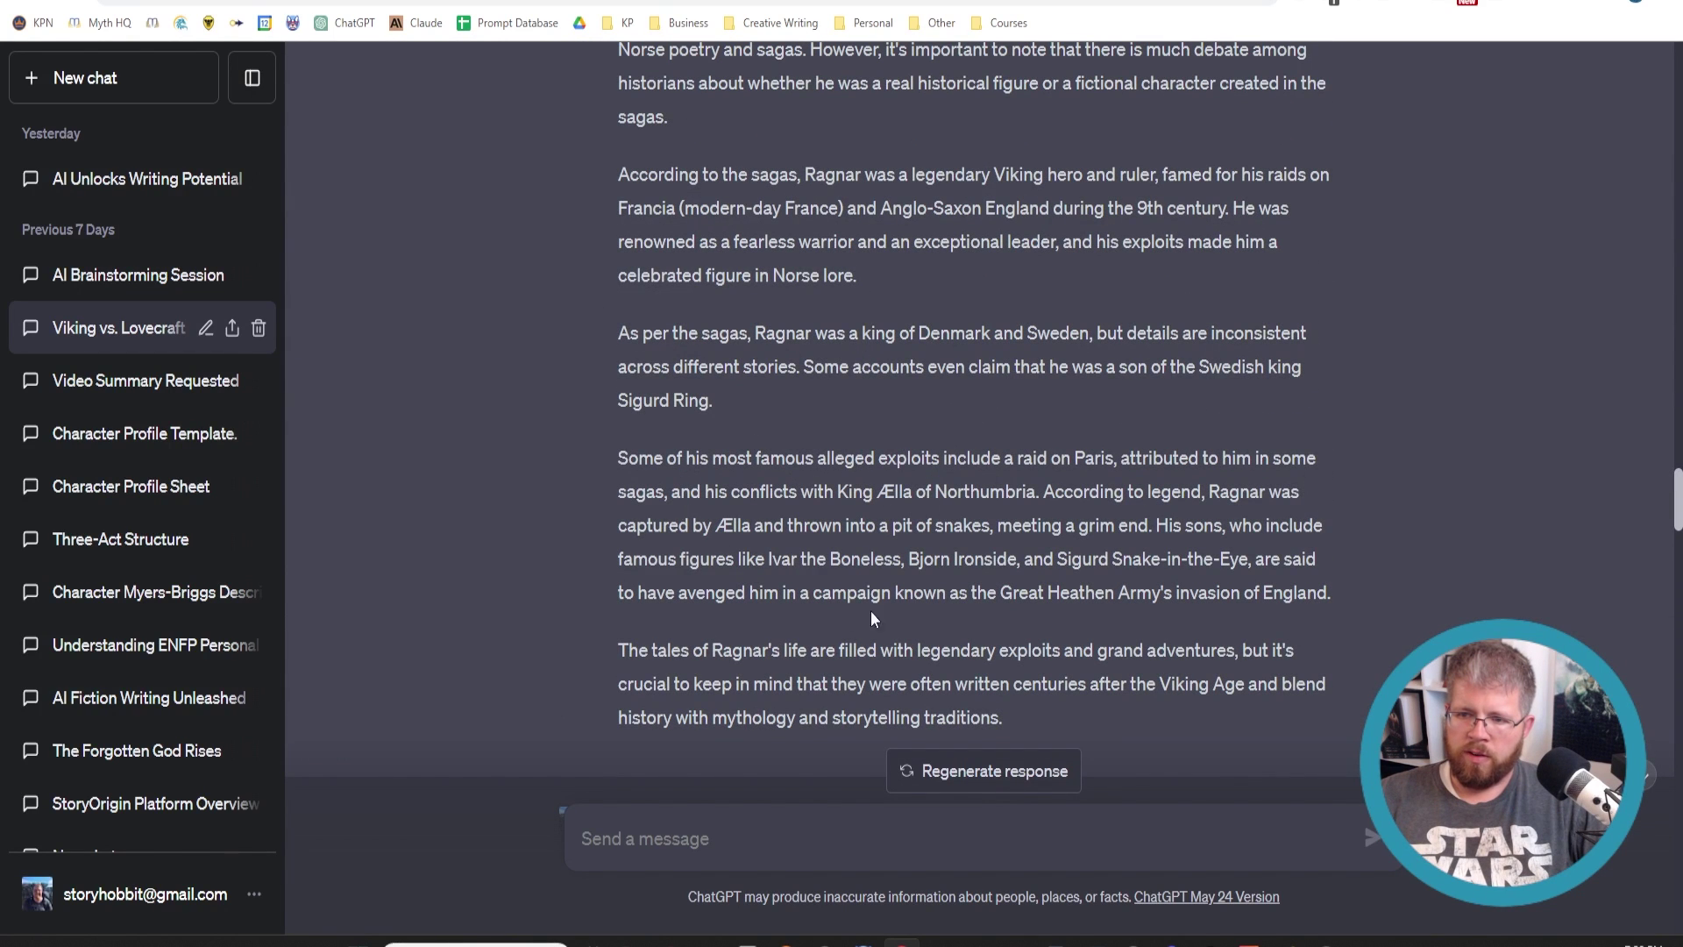
scroll(870, 610, "down", 3)
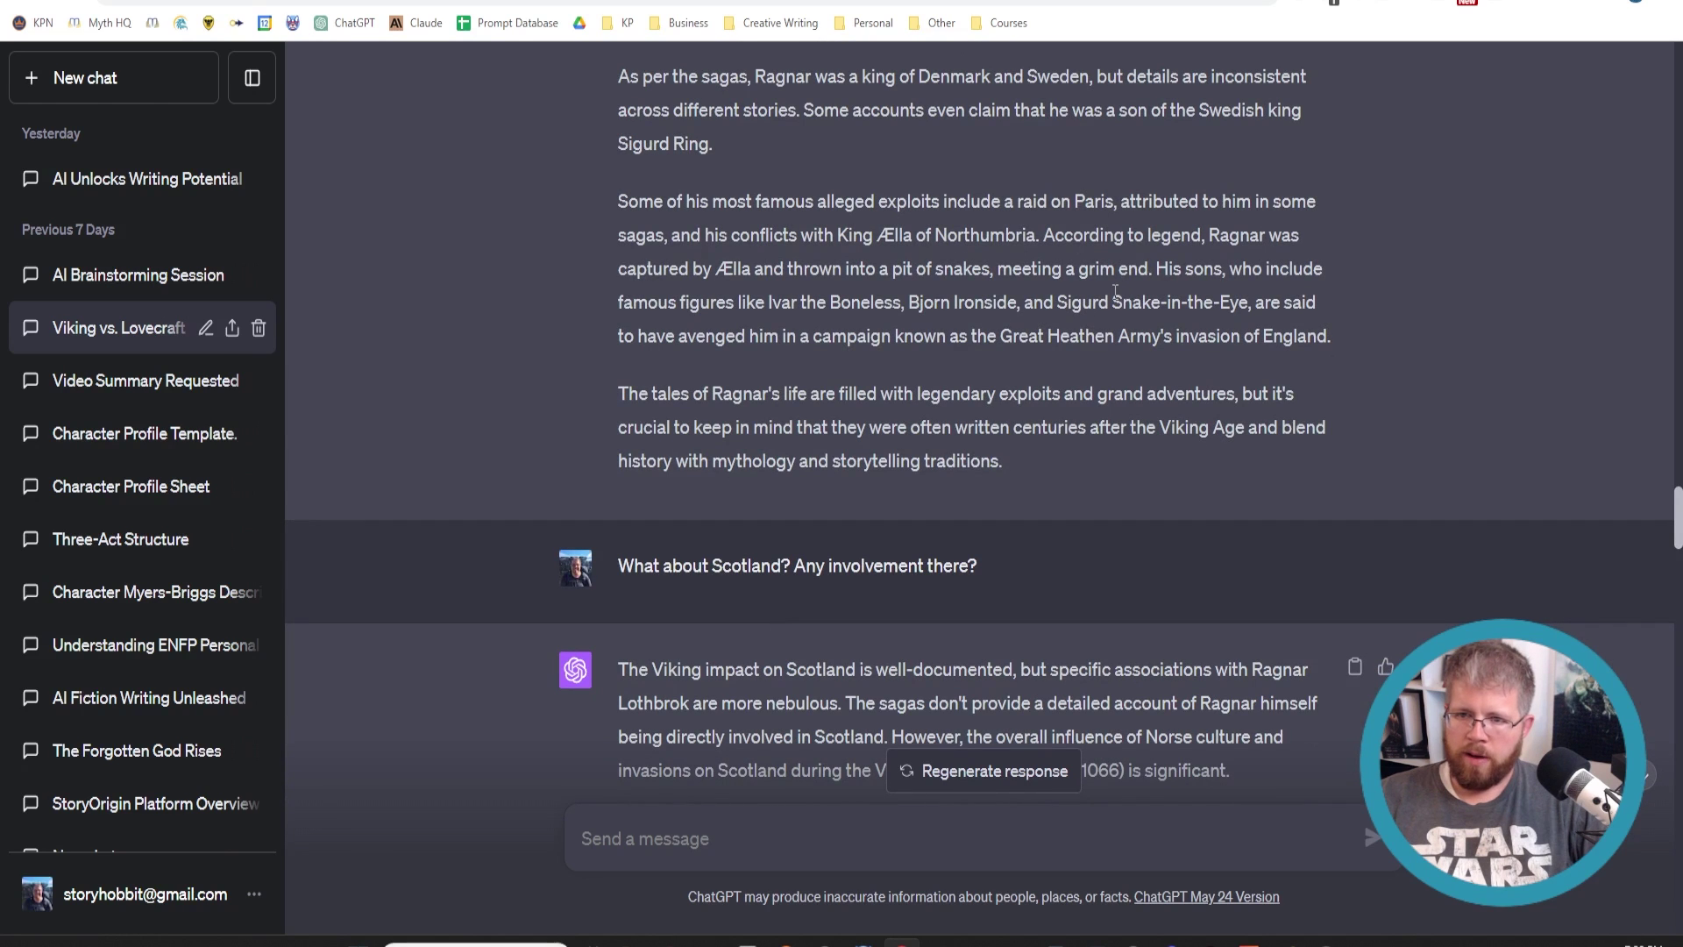
scroll(714, 590, "down", 3)
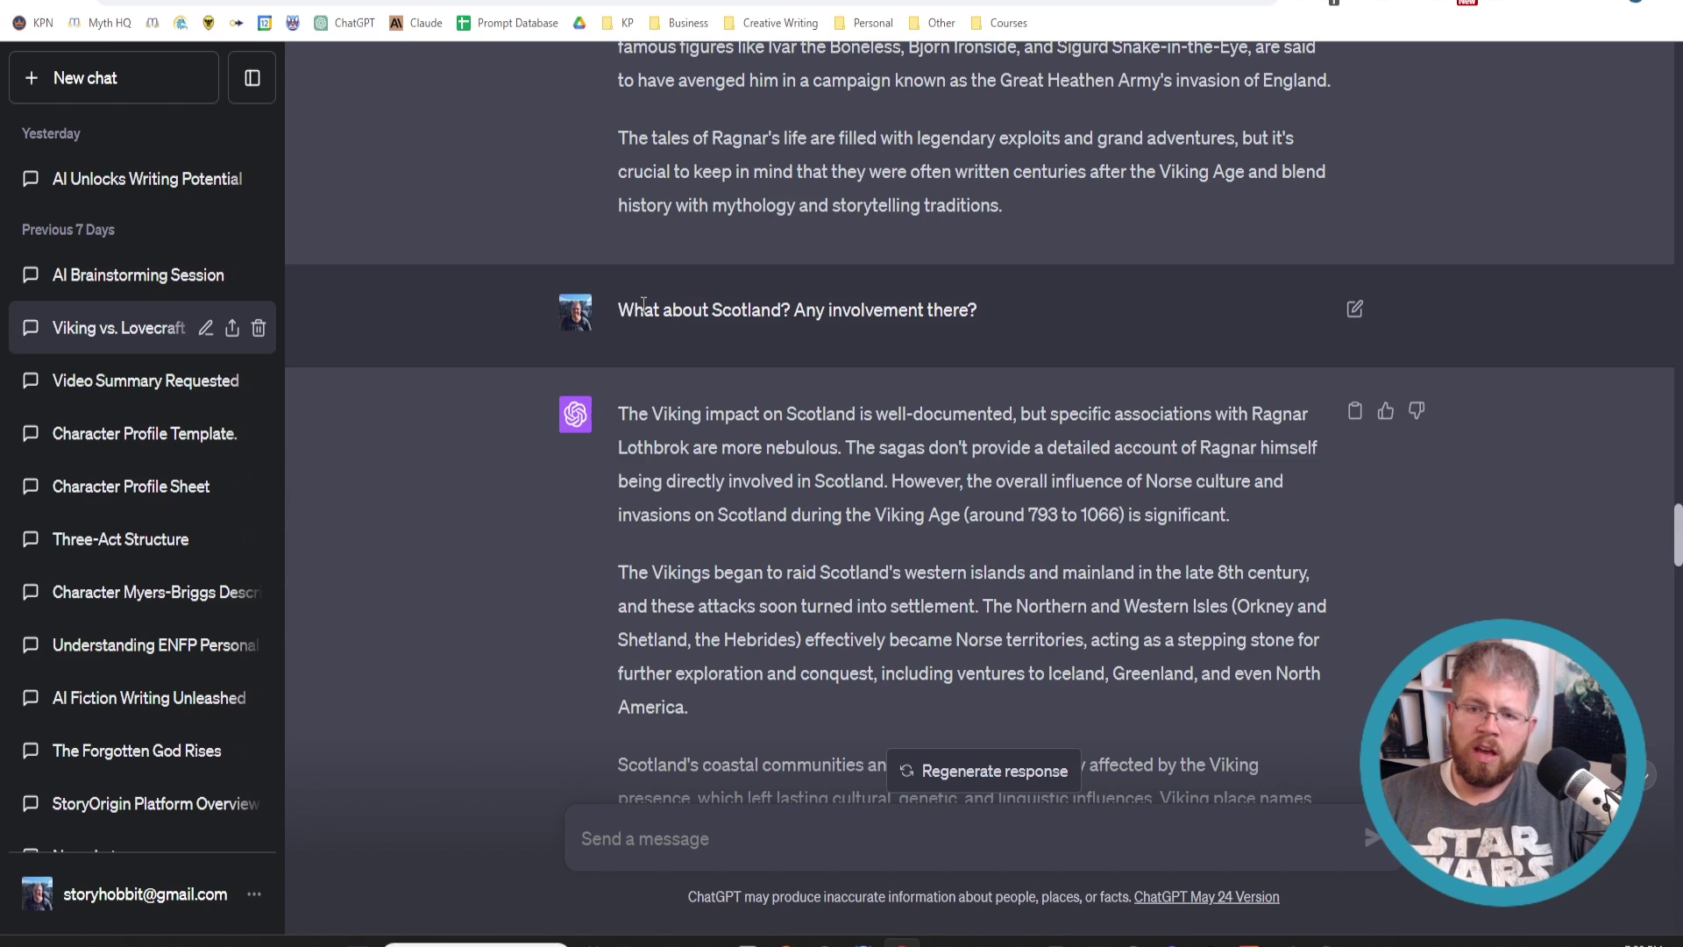
scroll(622, 316, "down", 3)
scroll(623, 315, "up", 2)
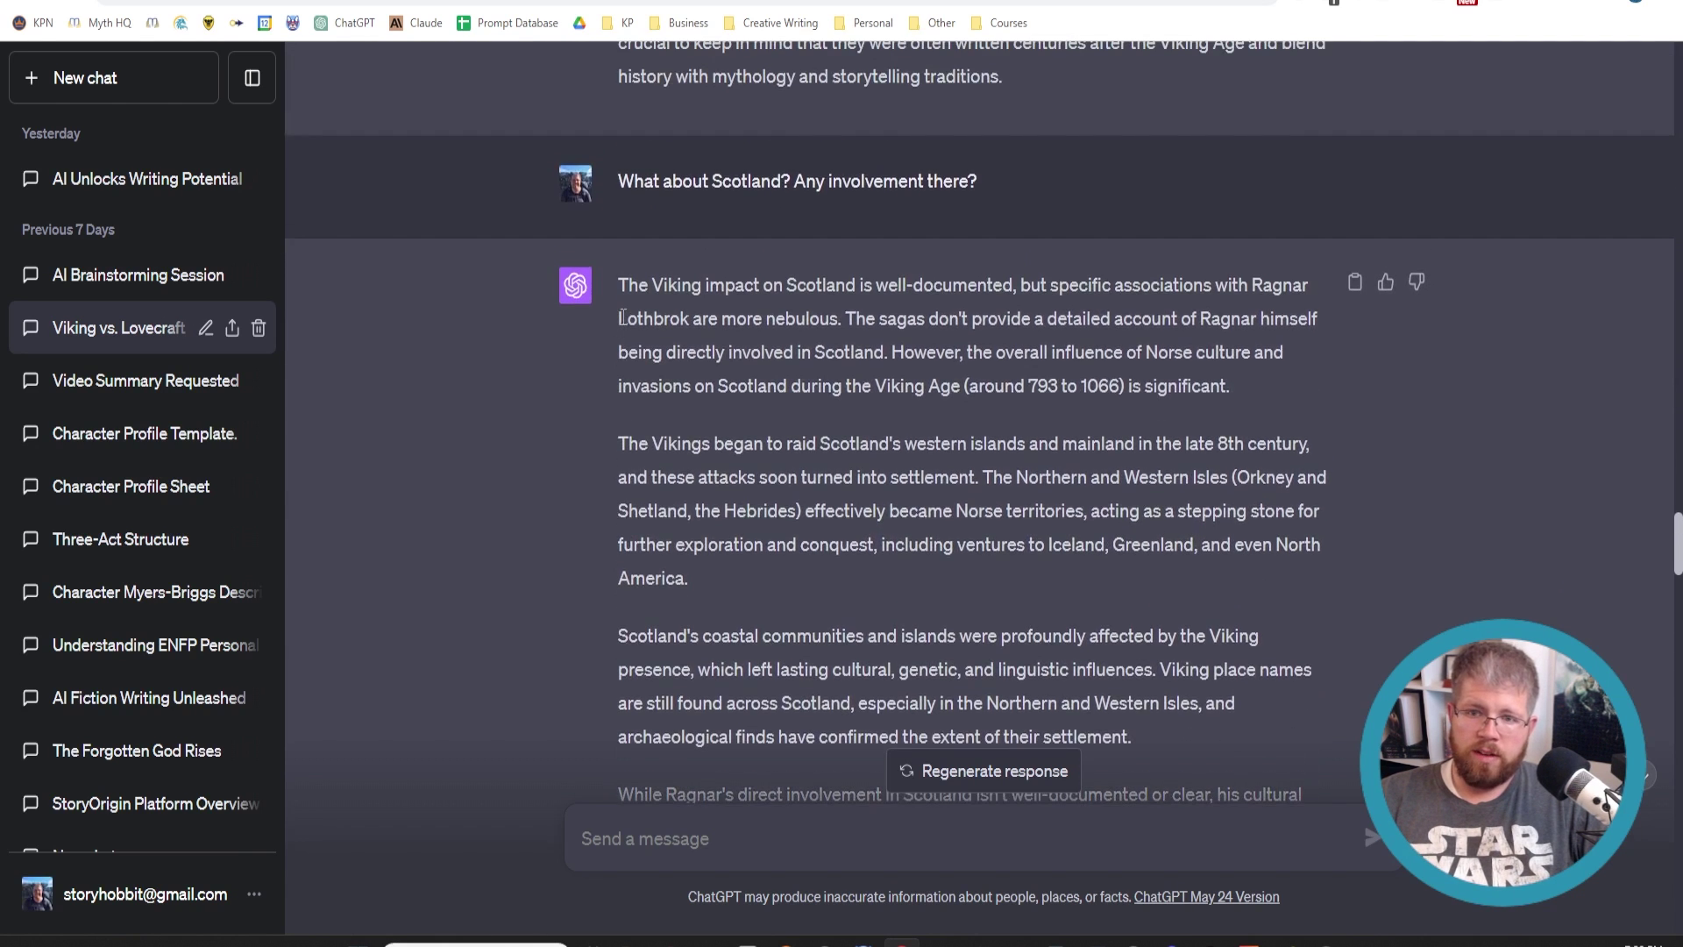
scroll(622, 318, "down", 5)
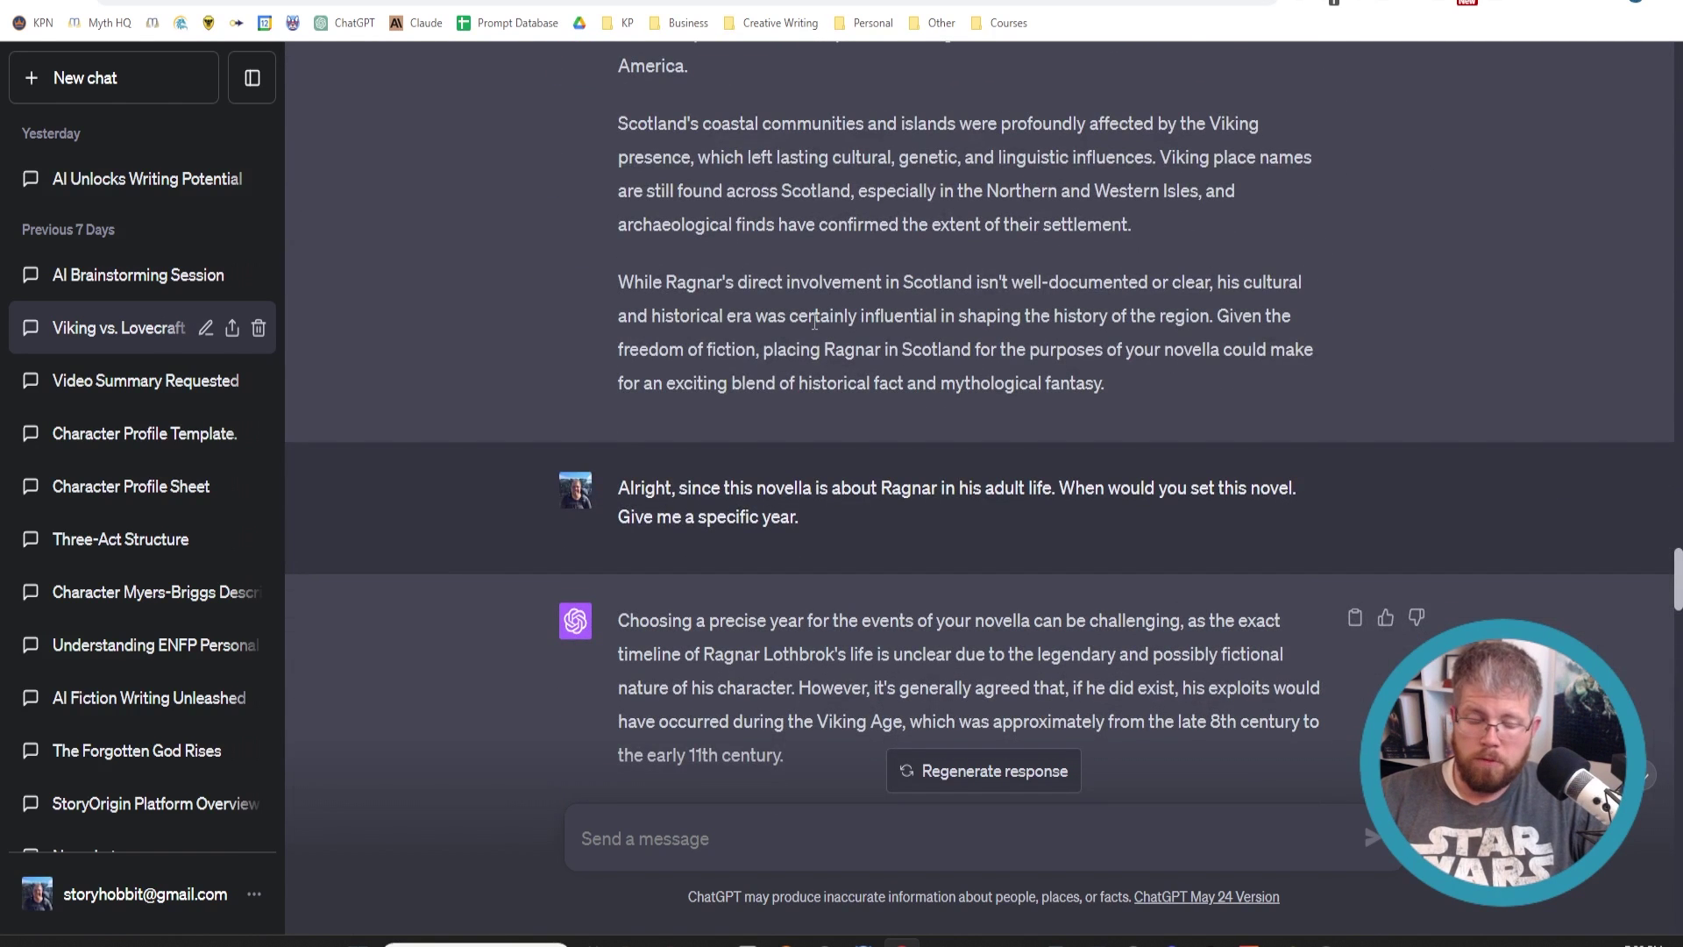
scroll(792, 329, "down", 3)
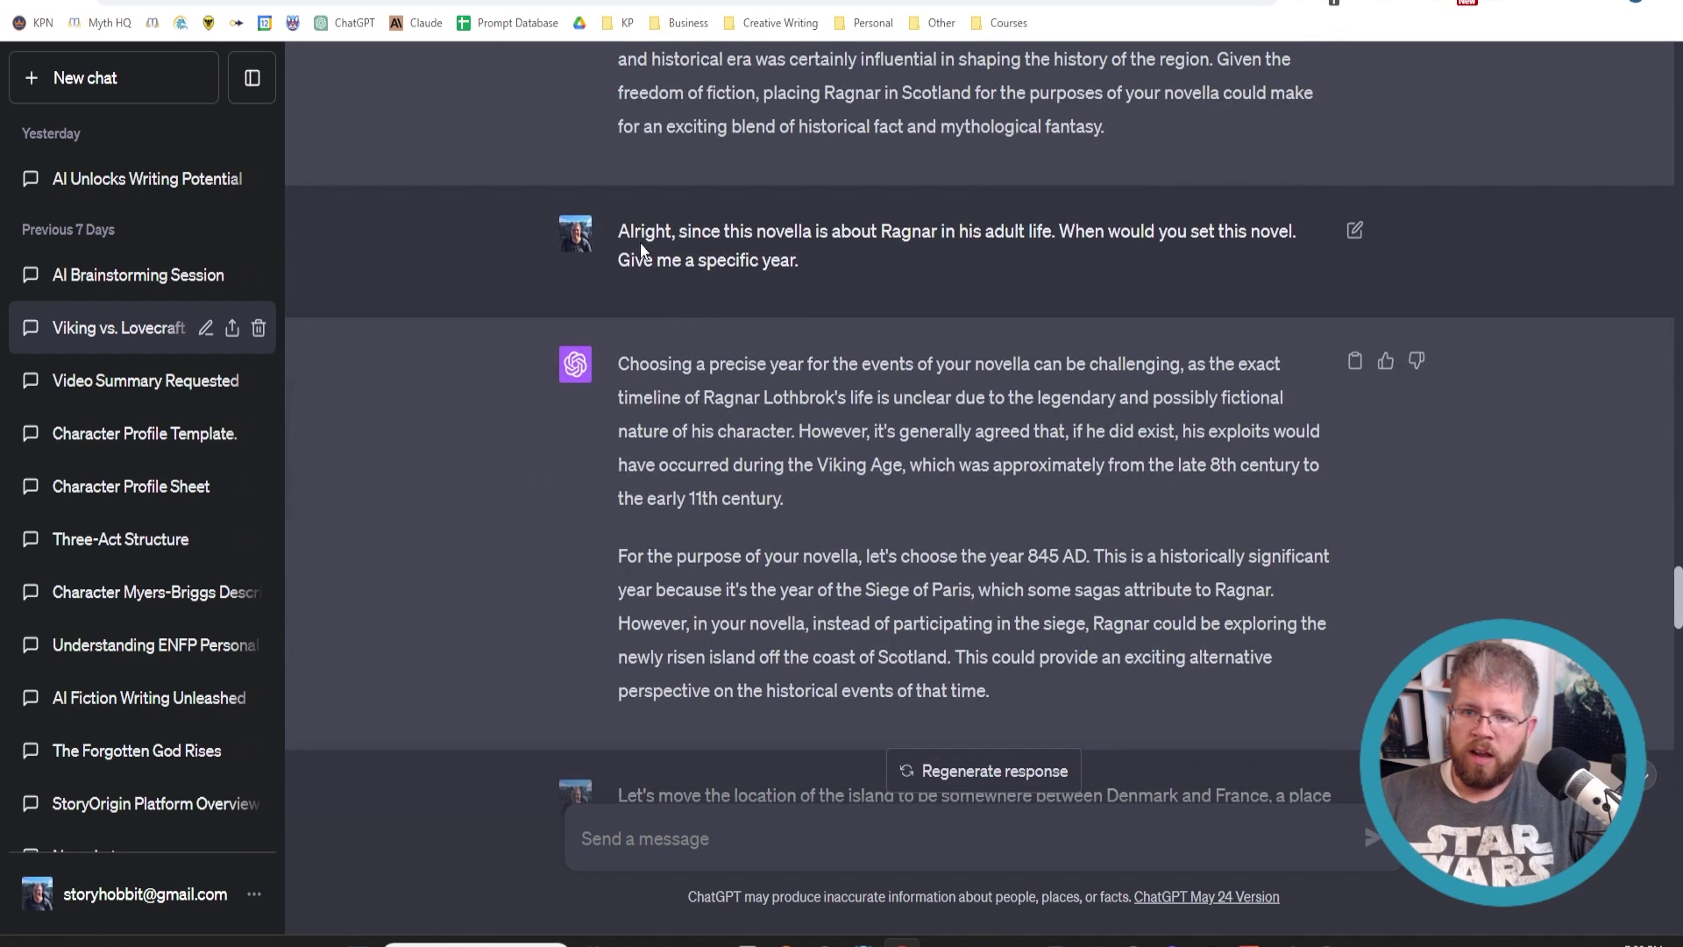
left_click_drag(636, 232, 894, 274)
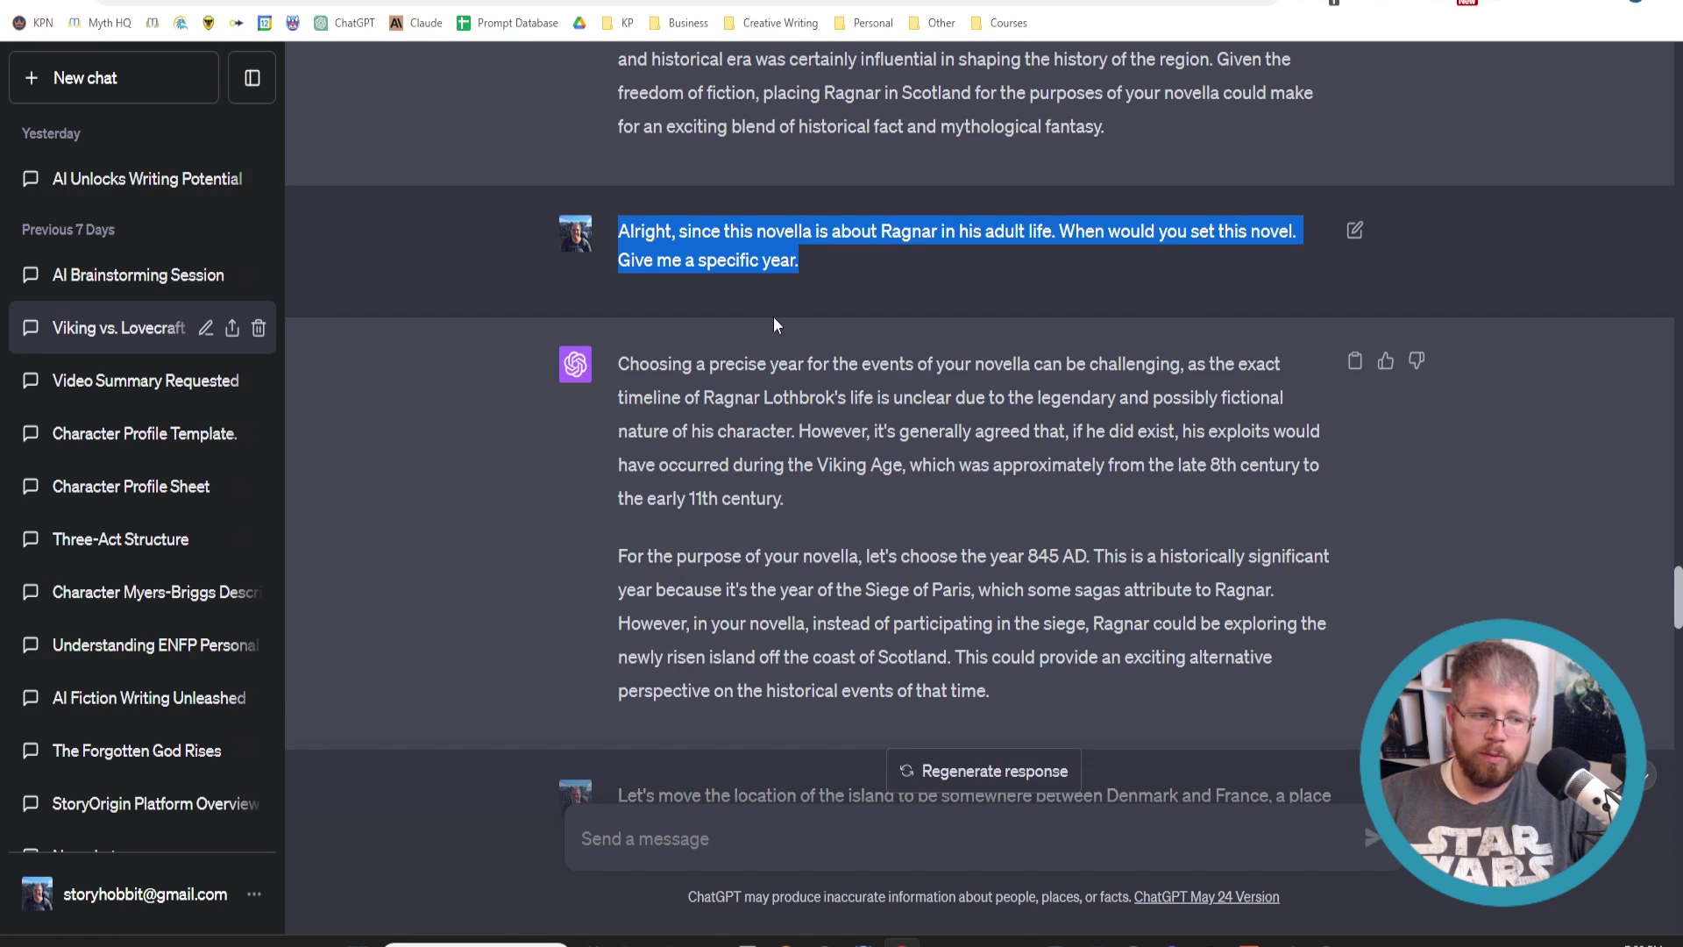
- Highlight the reply's Ragnar timeline opening and the paragraph choosing 845 AD
scroll(821, 354, "down", 1)
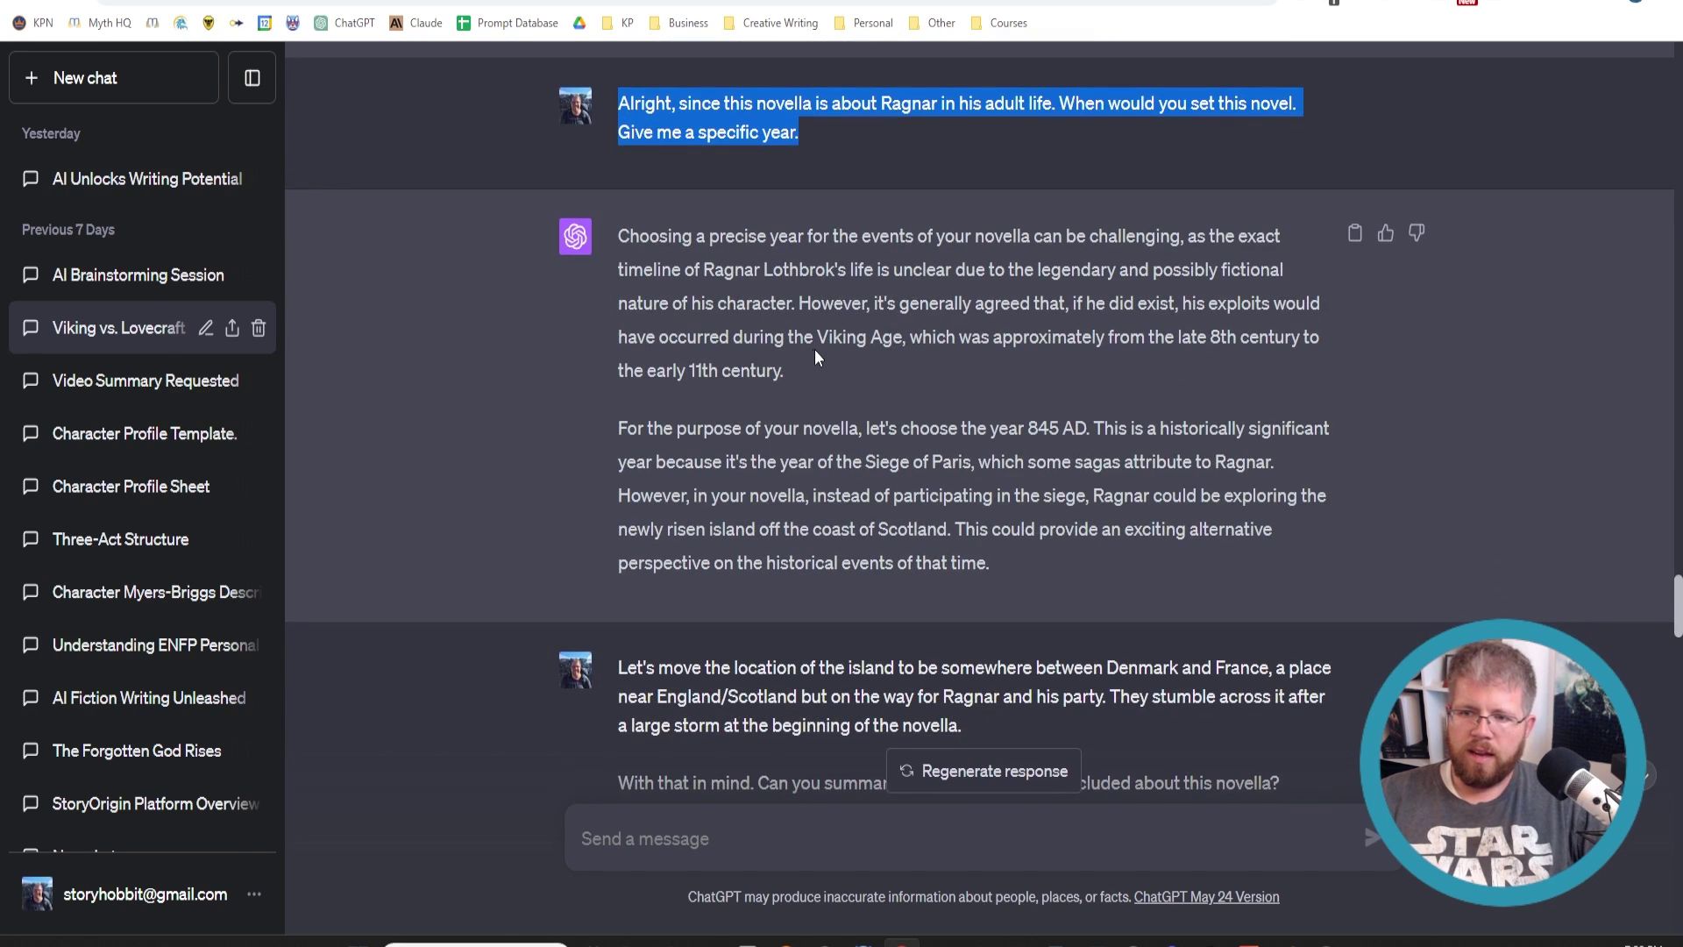
left_click_drag(786, 370, 613, 234)
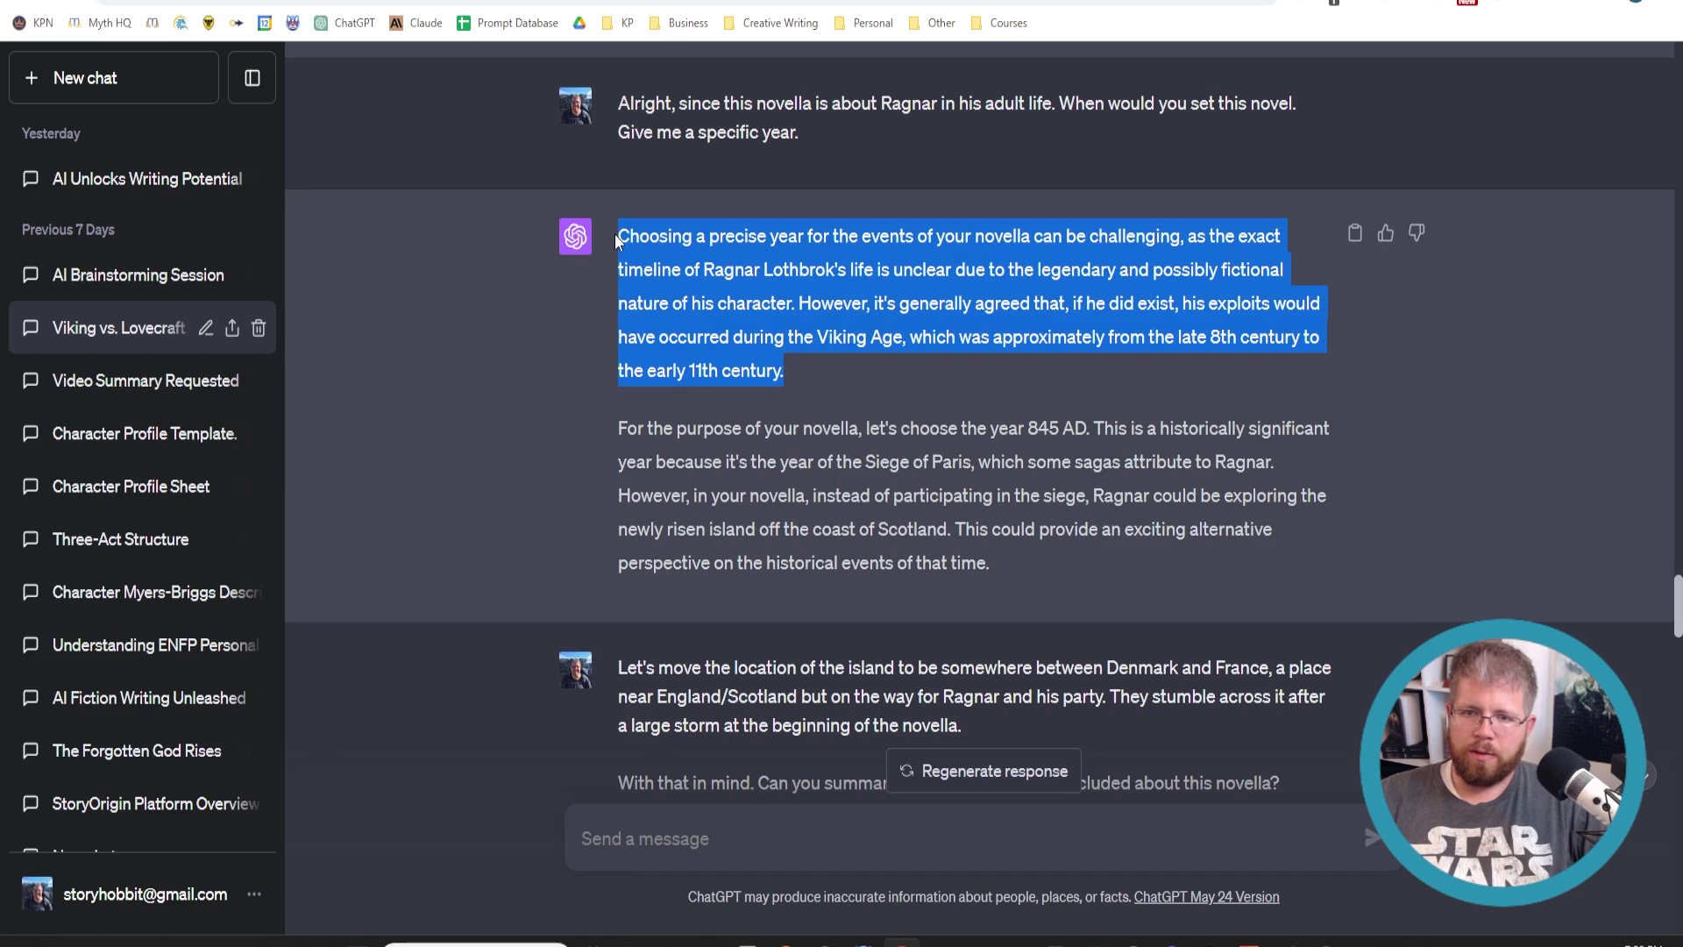
left_click(746, 267)
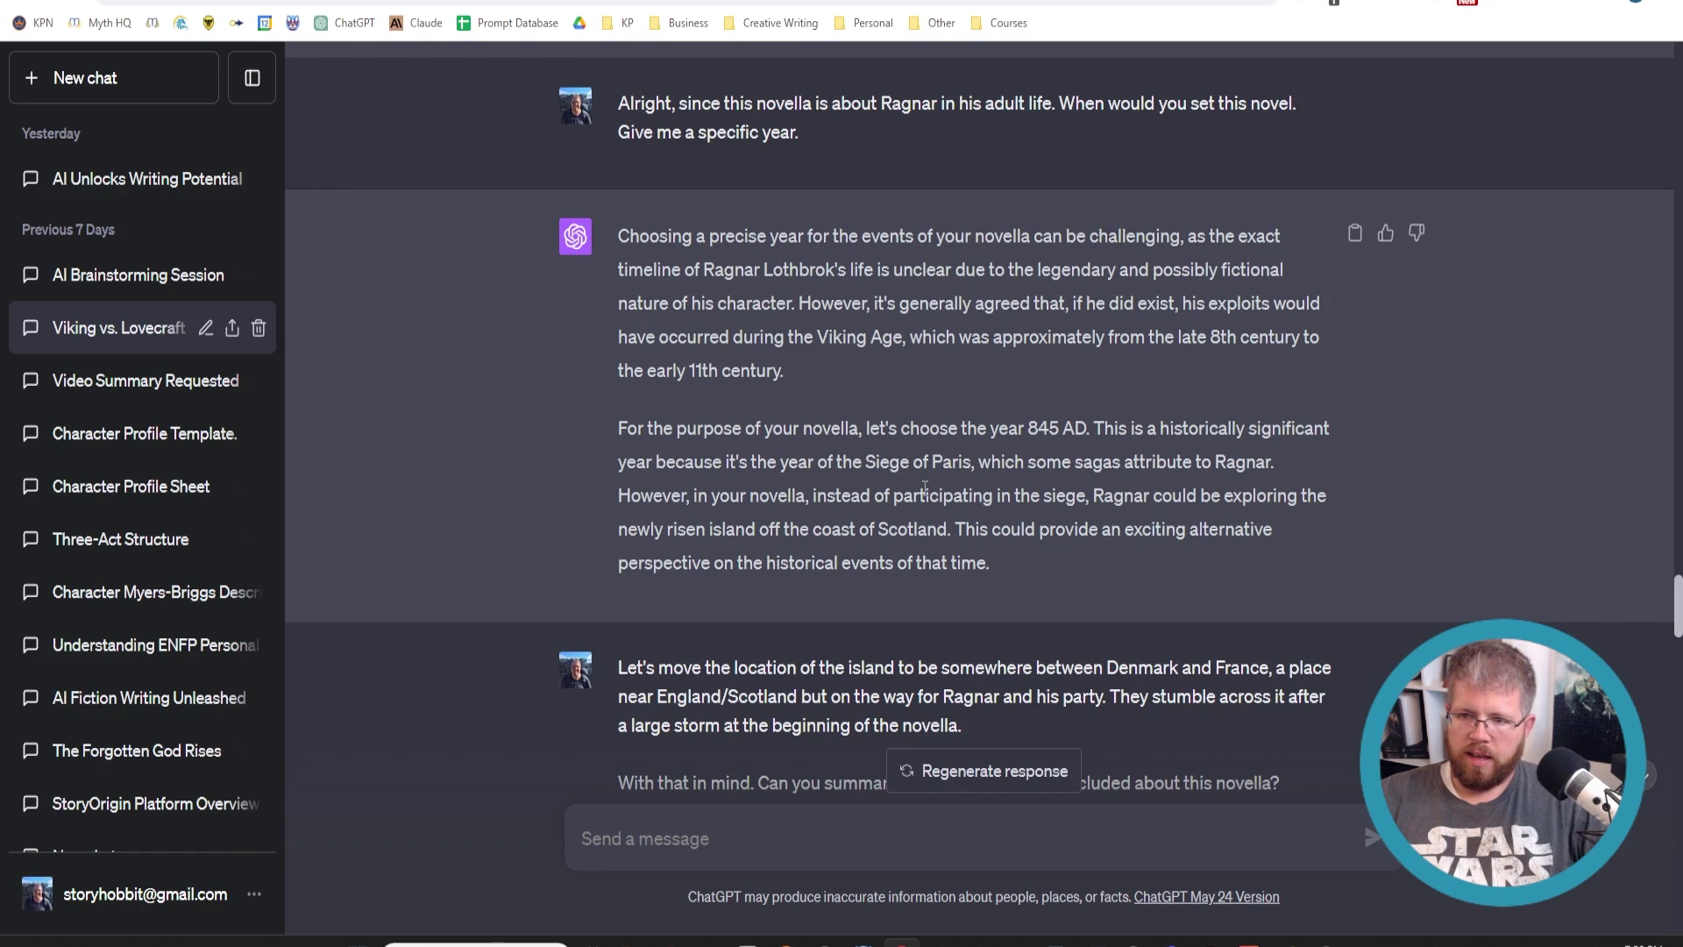
left_click_drag(617, 429, 1306, 513)
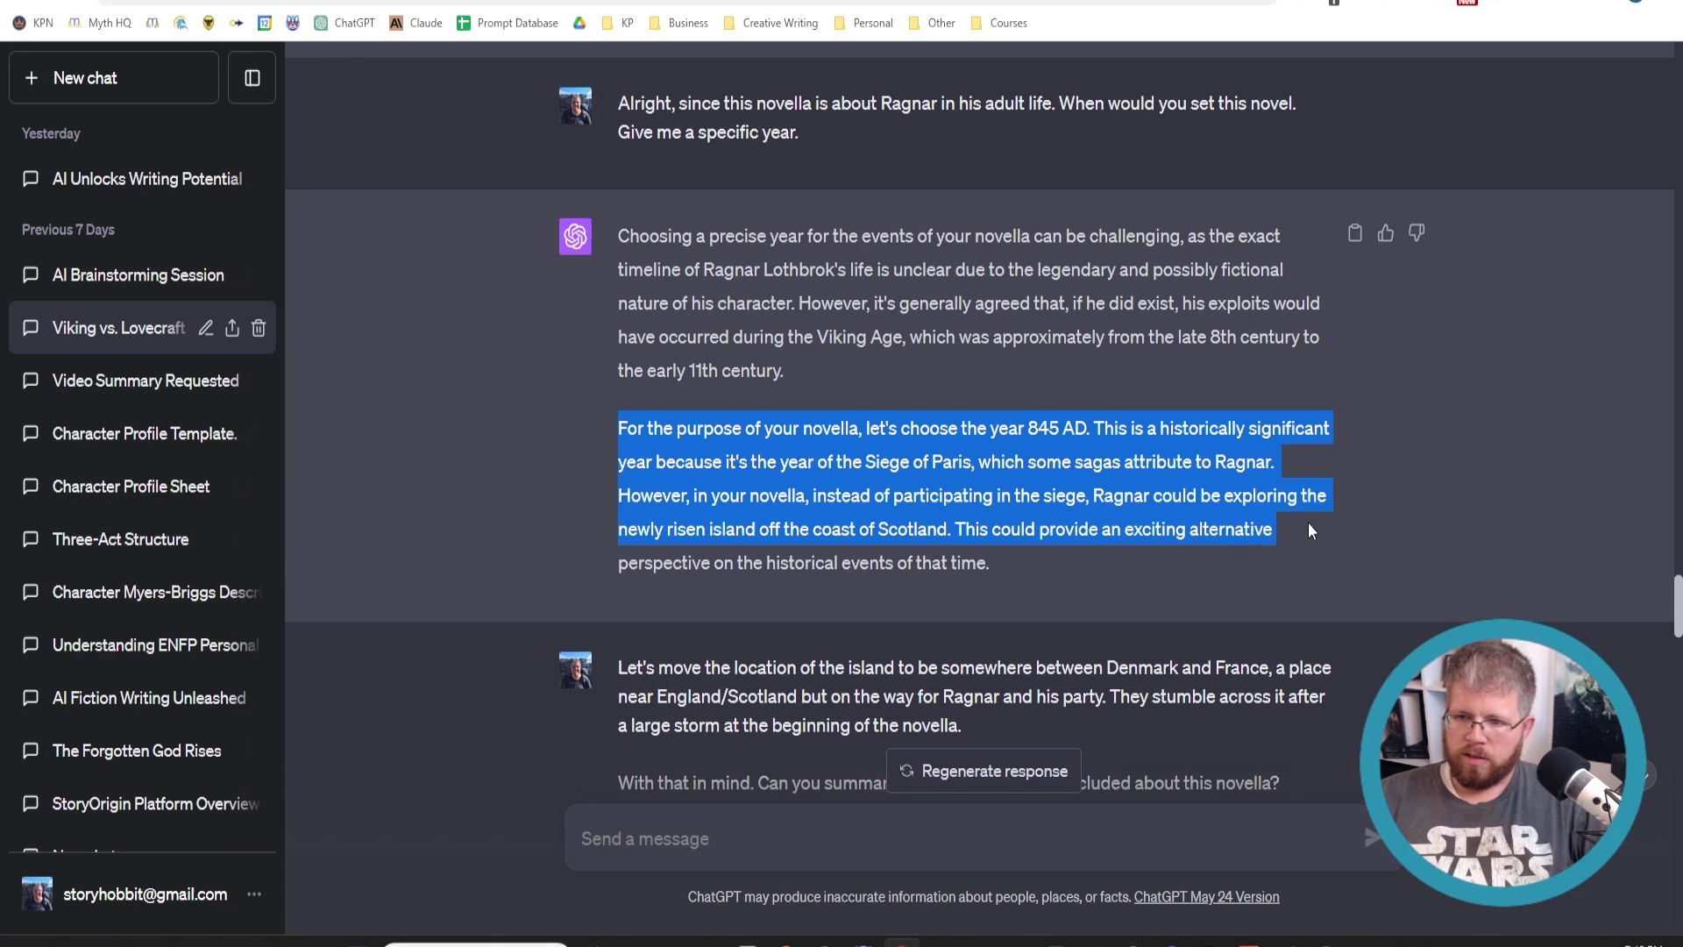
left_click_drag(1306, 543, 1299, 565)
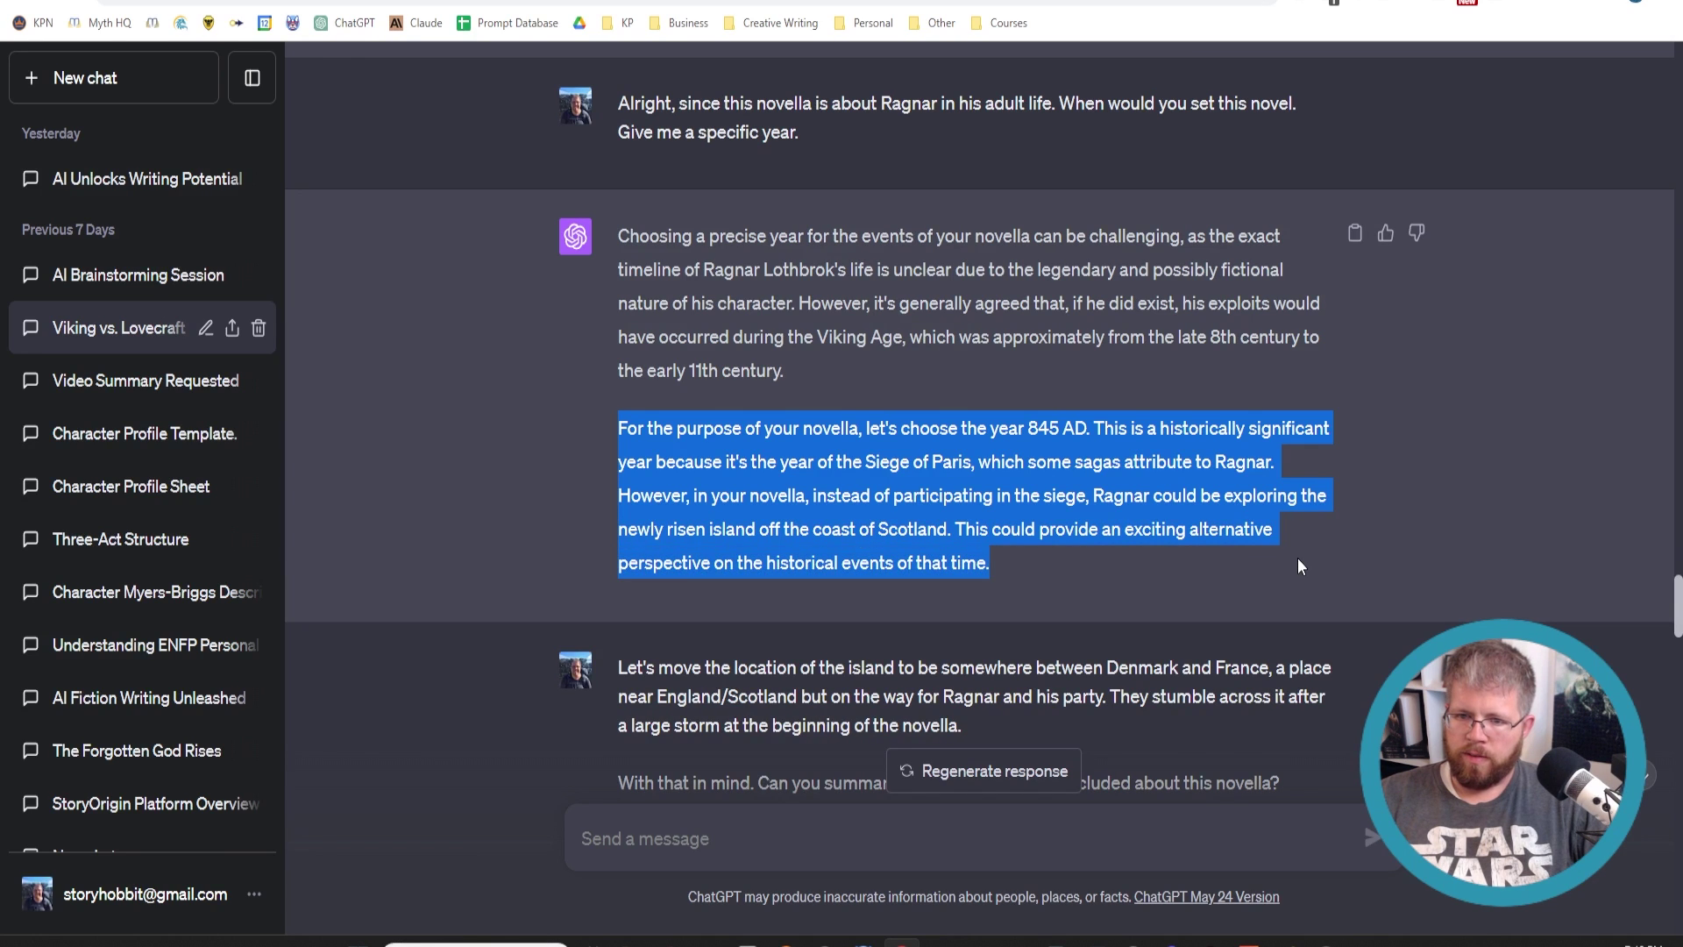
- Highlight the message relocating the island, through to the storm sentence
scroll(1262, 550, "down", 4)
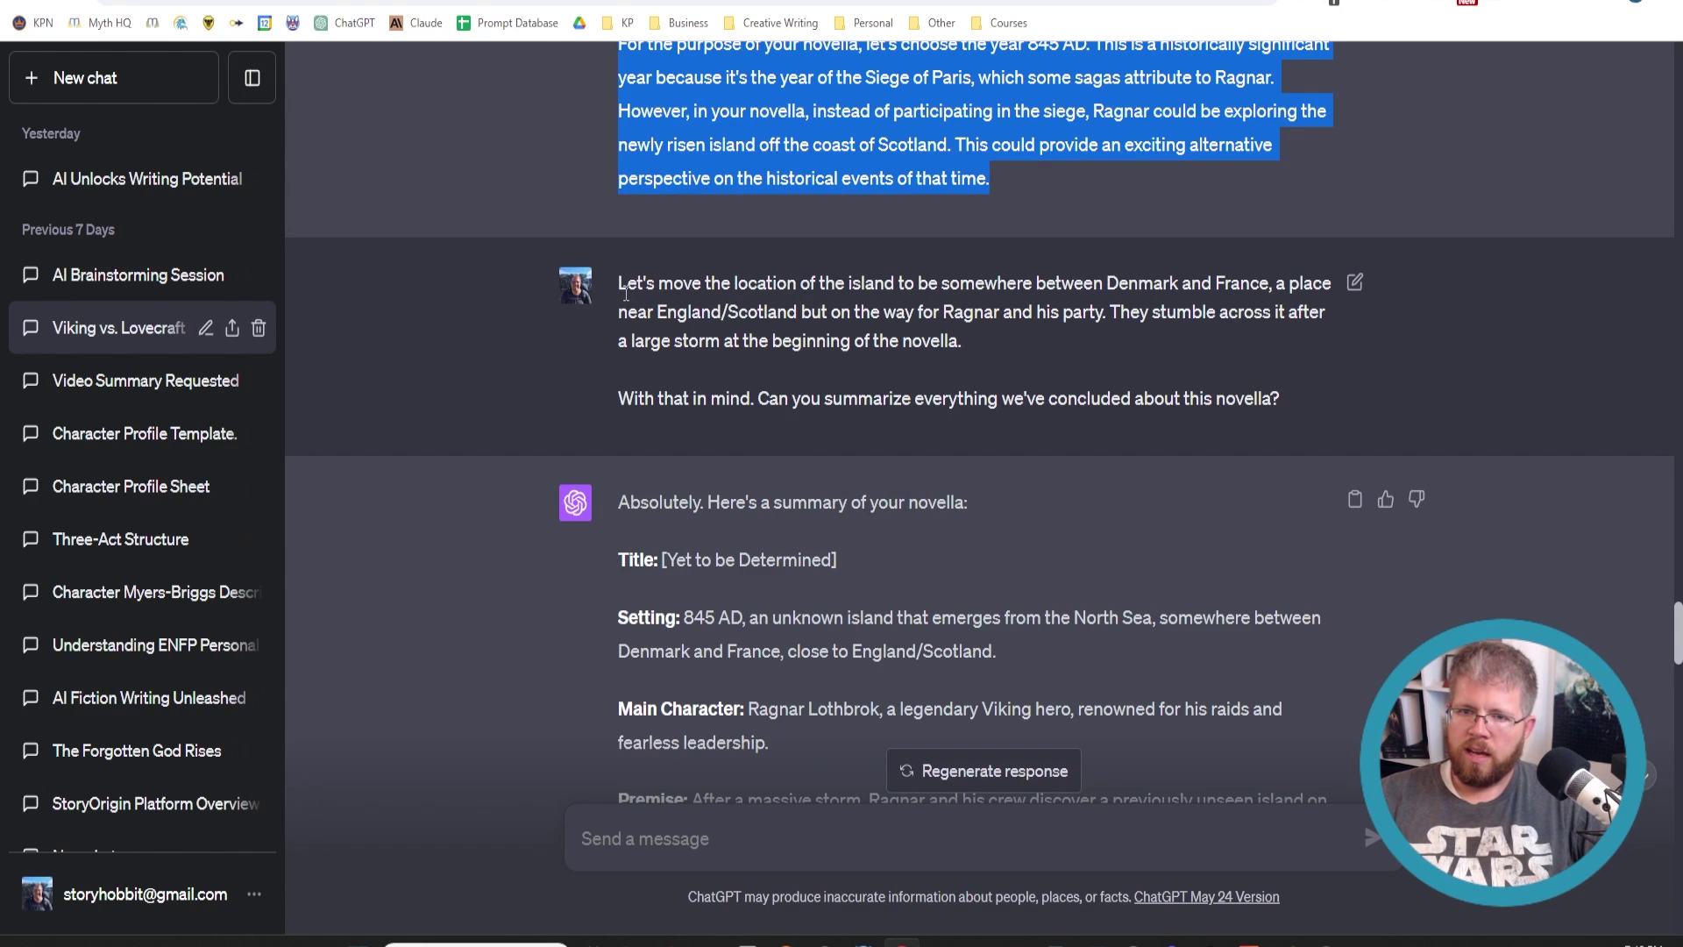
left_click_drag(626, 282, 1325, 284)
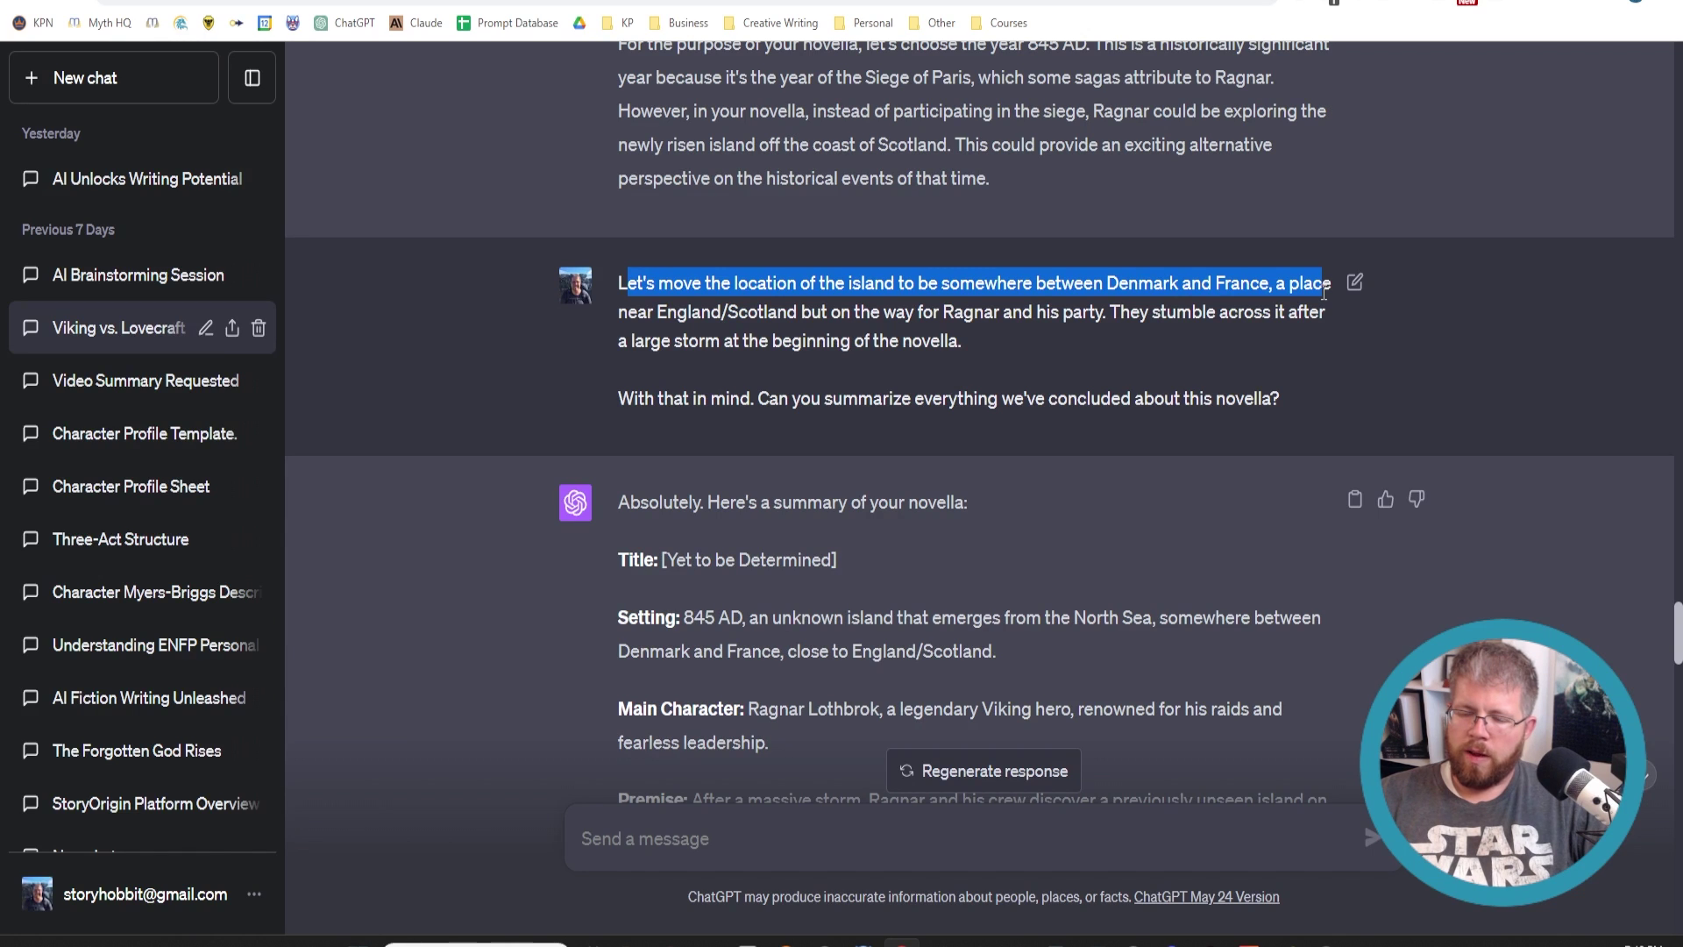
left_click_drag(1323, 296, 1327, 309)
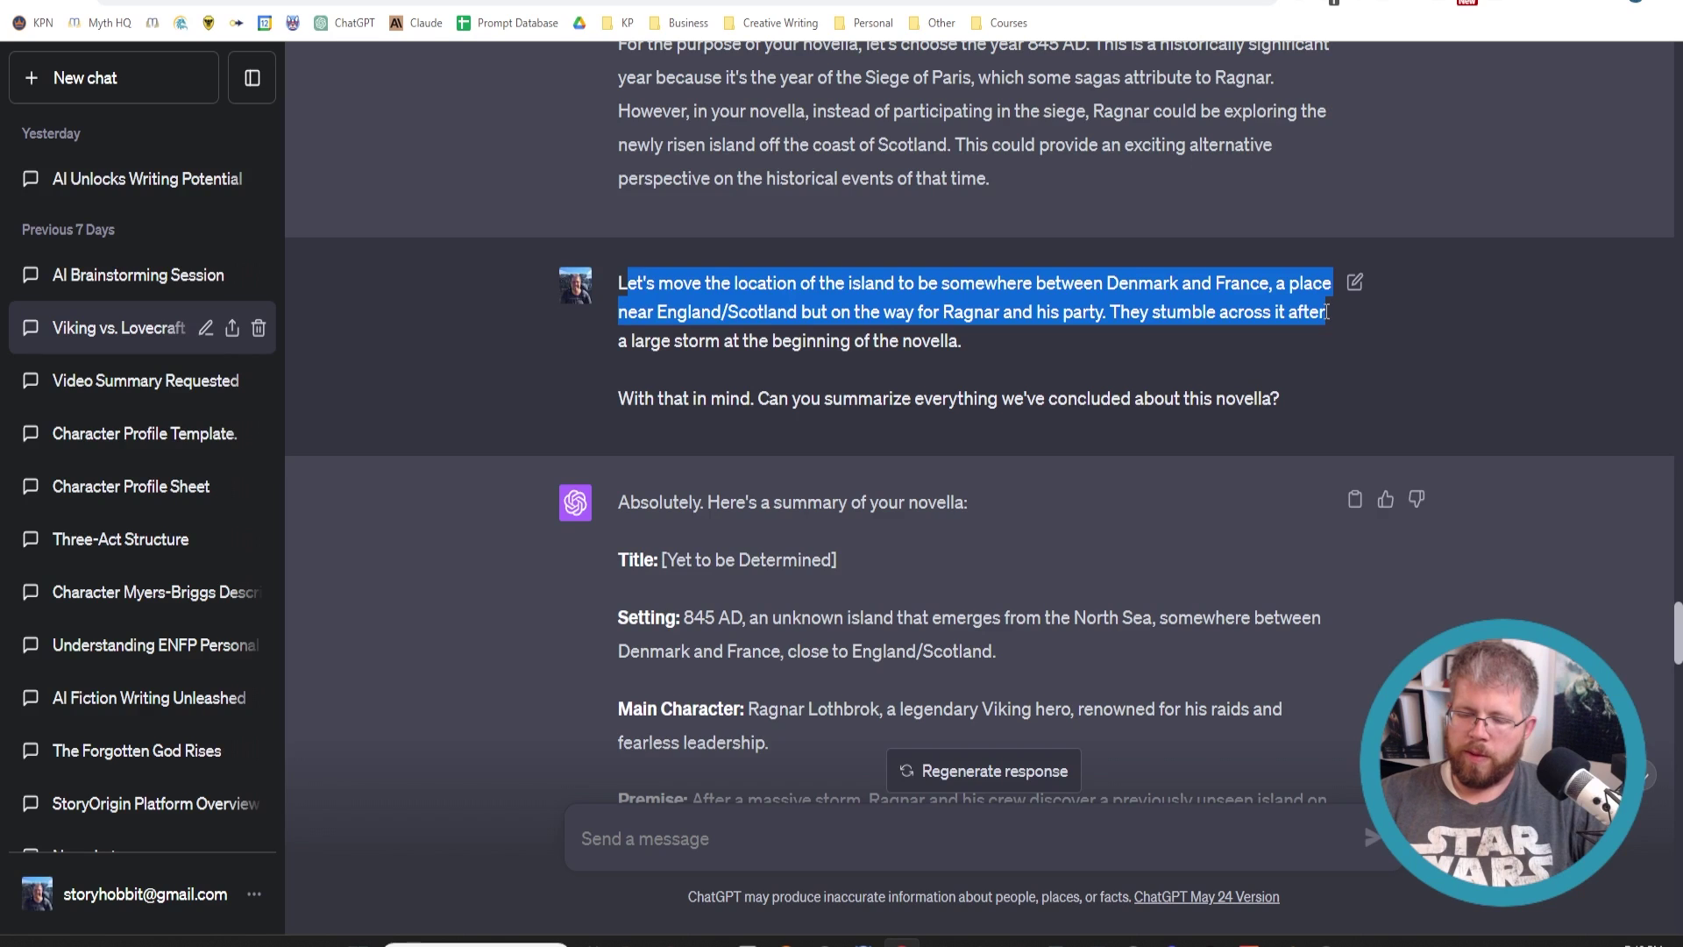
left_click_drag(1327, 312, 1324, 397)
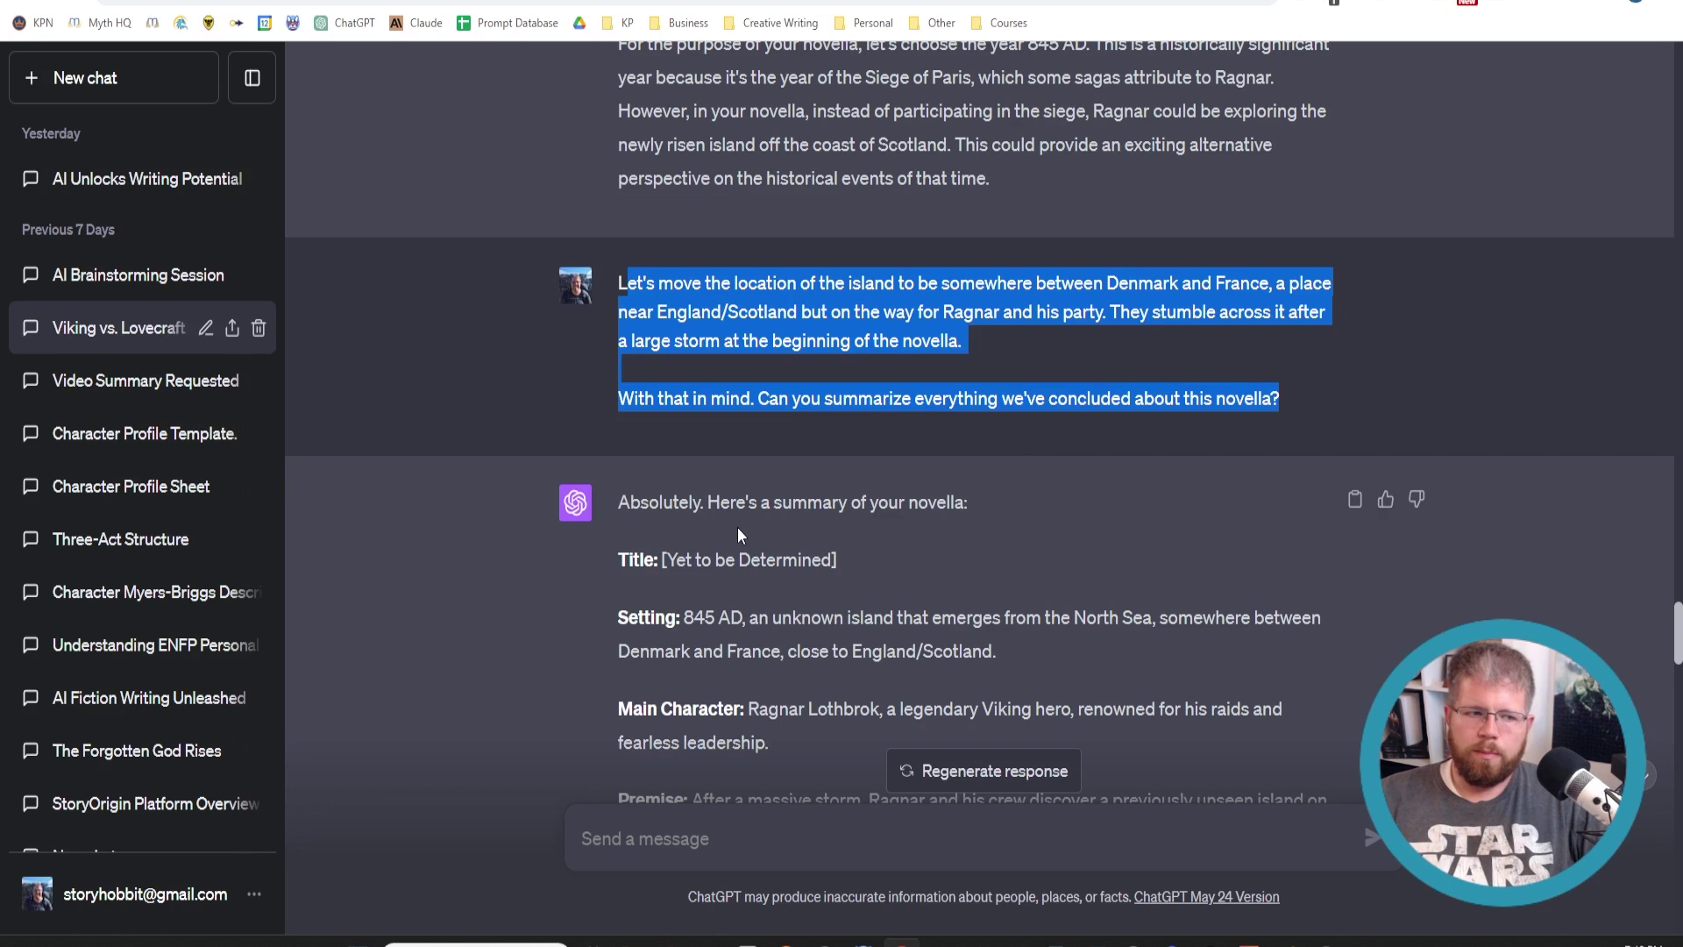
- In the novella summary, highlight the Title and Setting lines and the year 845 AD
scroll(738, 528, "down", 3)
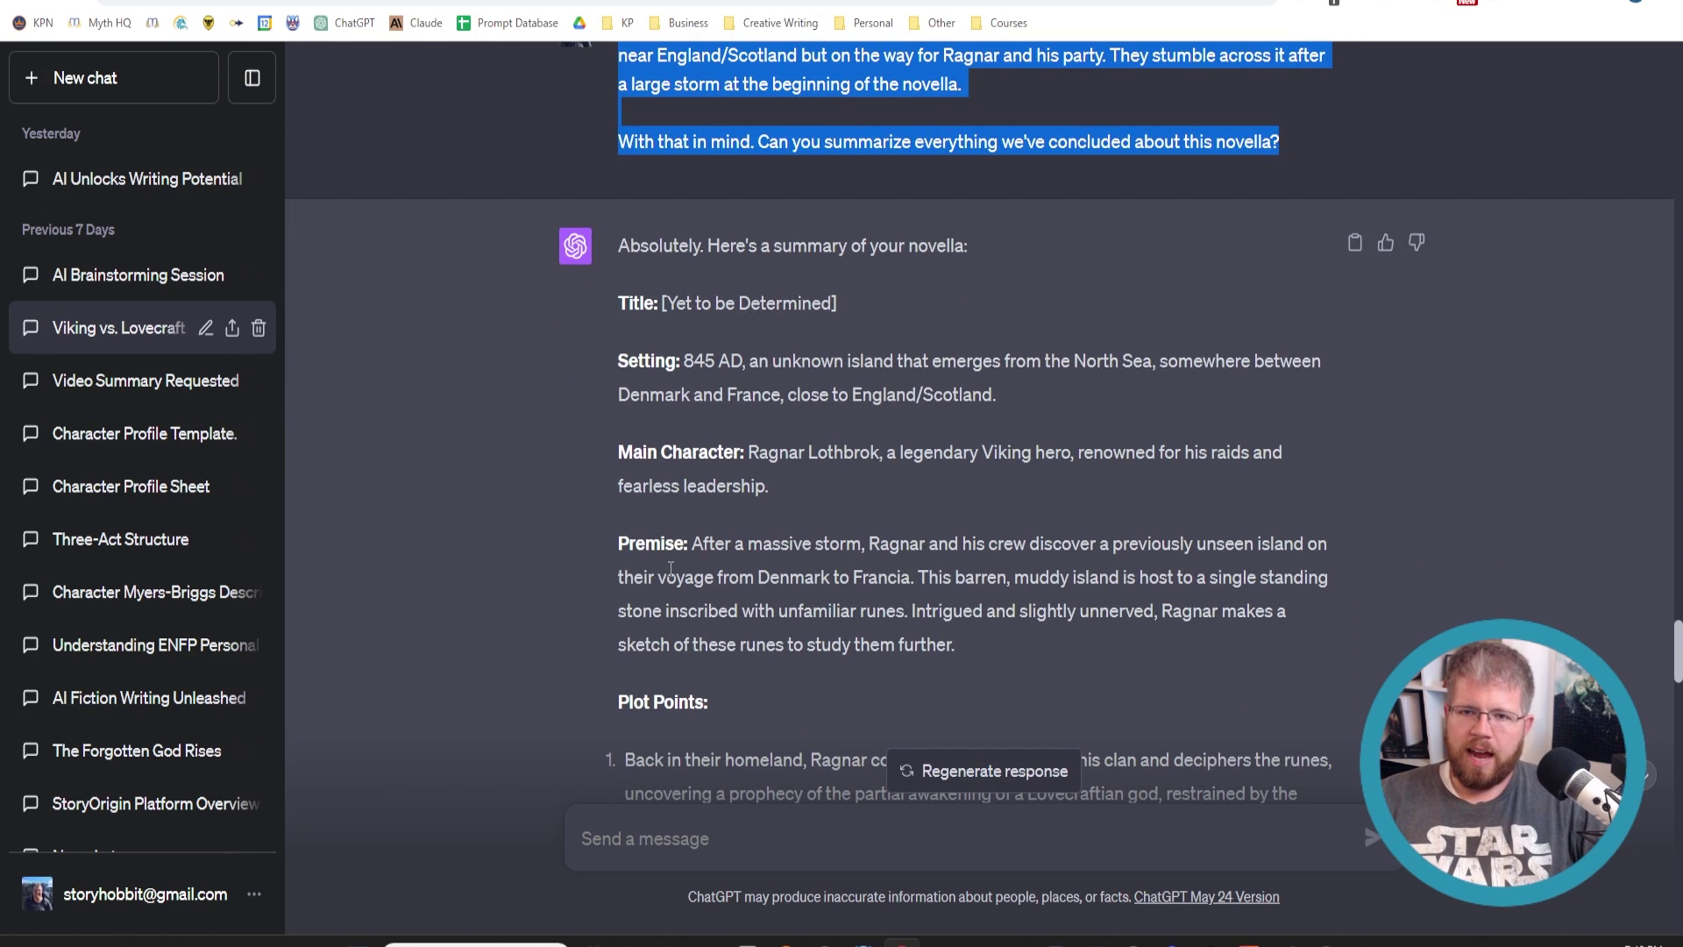
scroll(617, 575, "down", 3)
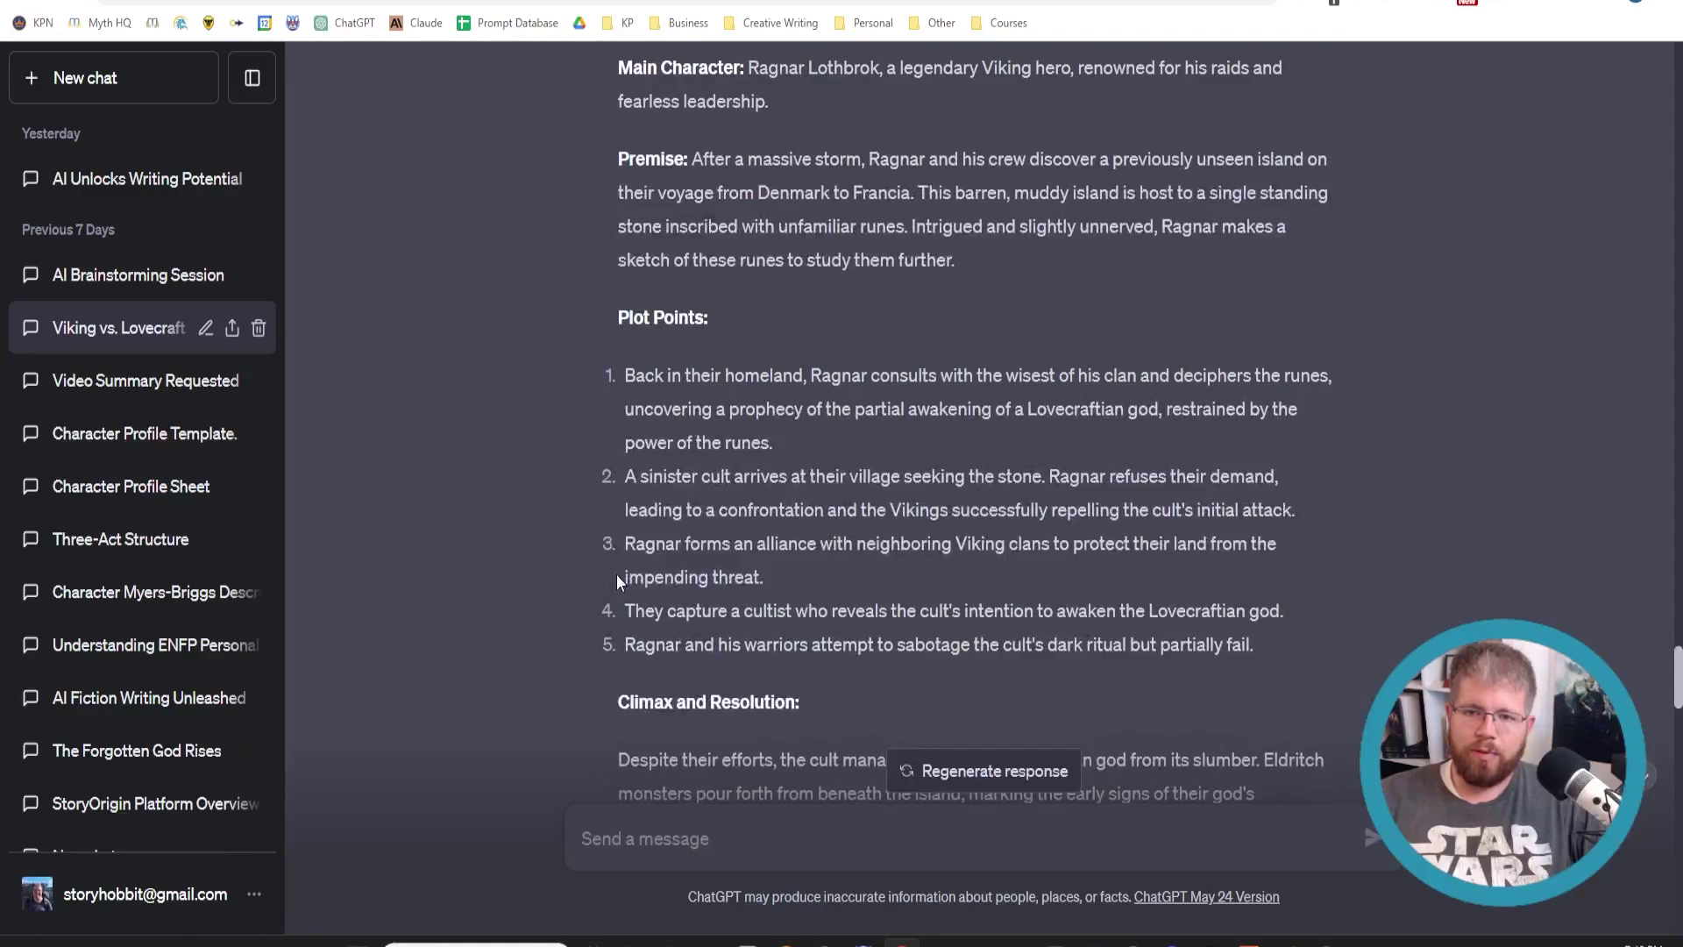
scroll(617, 575, "up", 5)
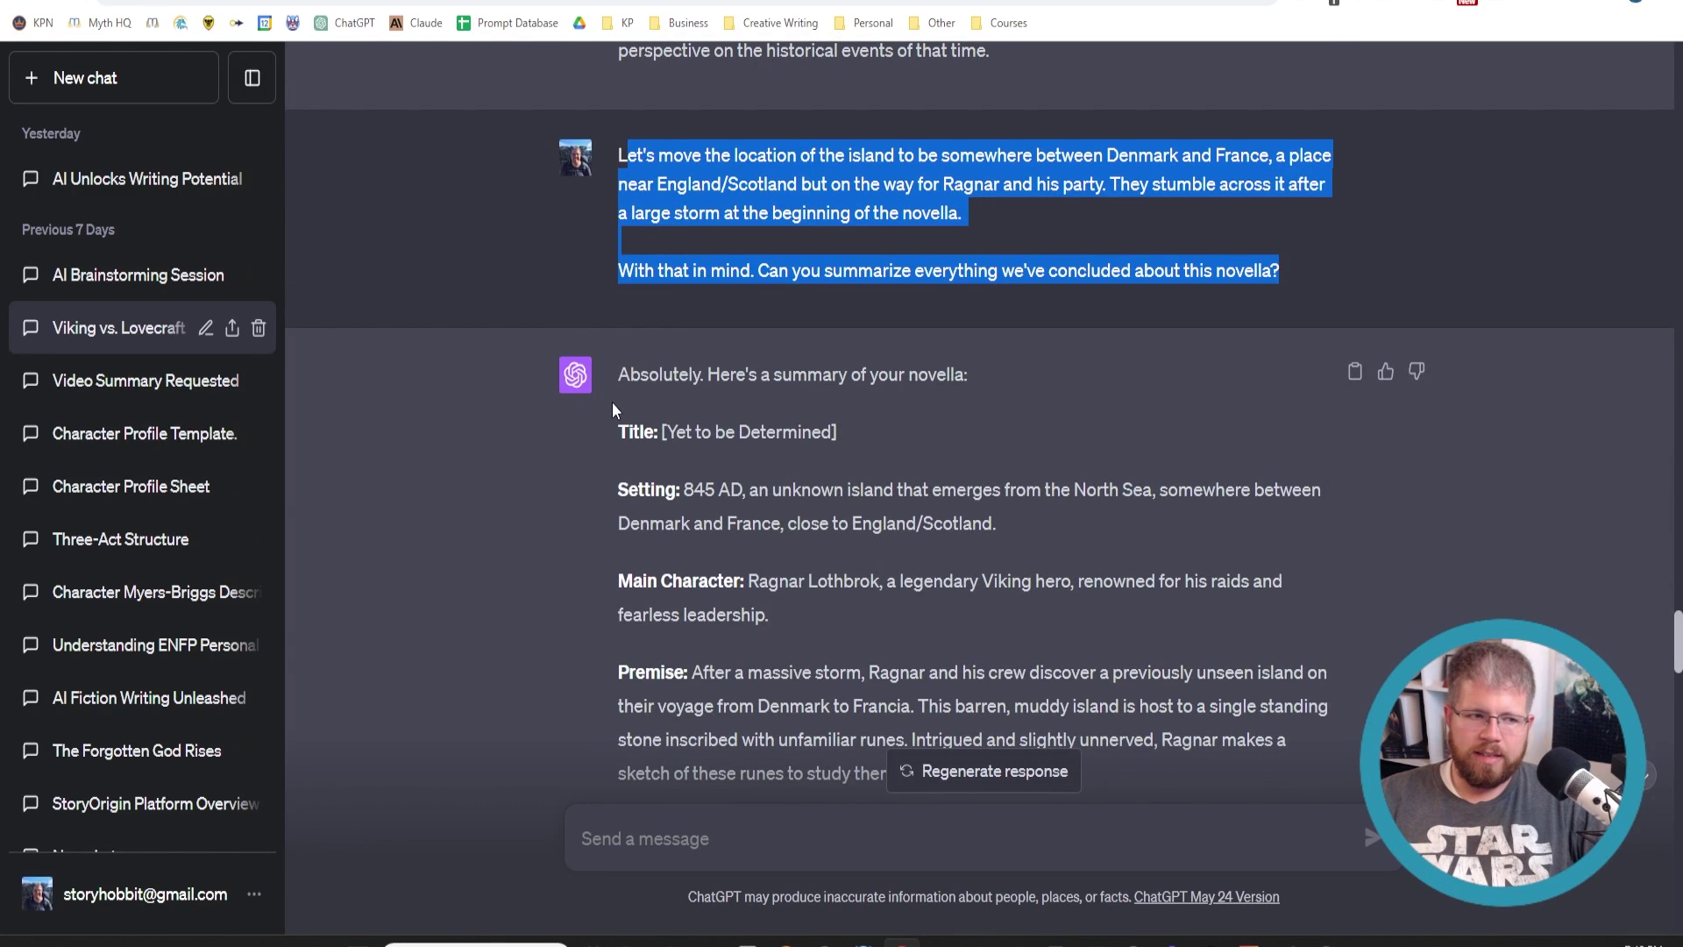
scroll(611, 409, "down", 3)
left_click_drag(604, 194, 745, 233)
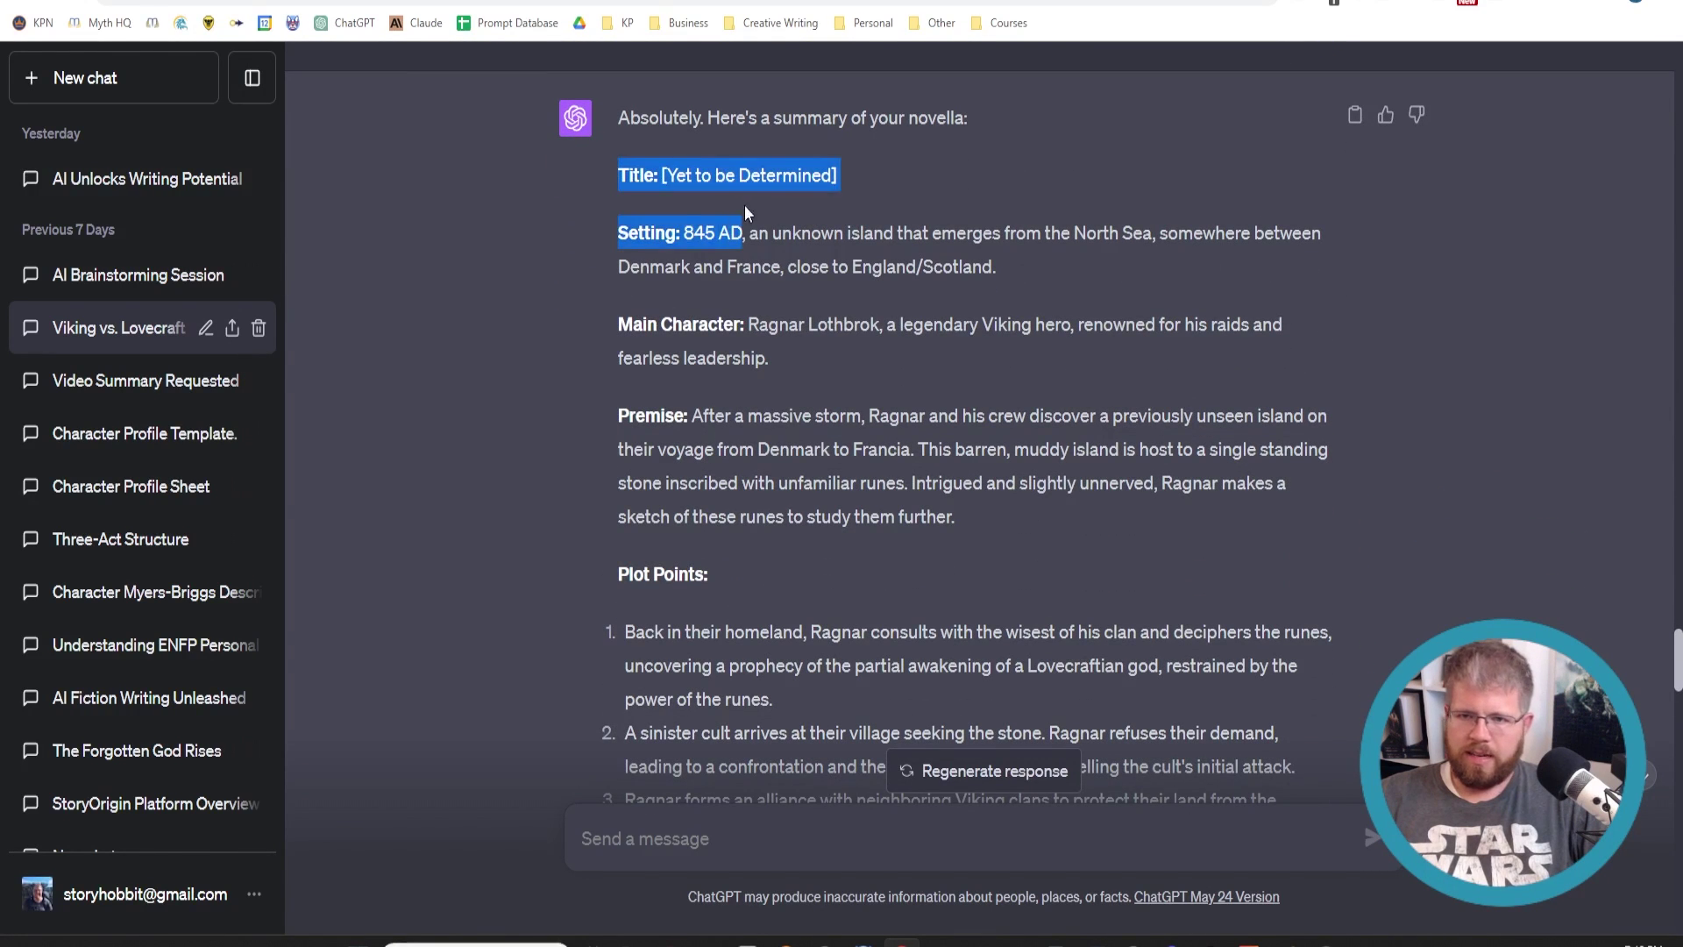
left_click_drag(602, 246, 616, 112)
left_click(701, 235)
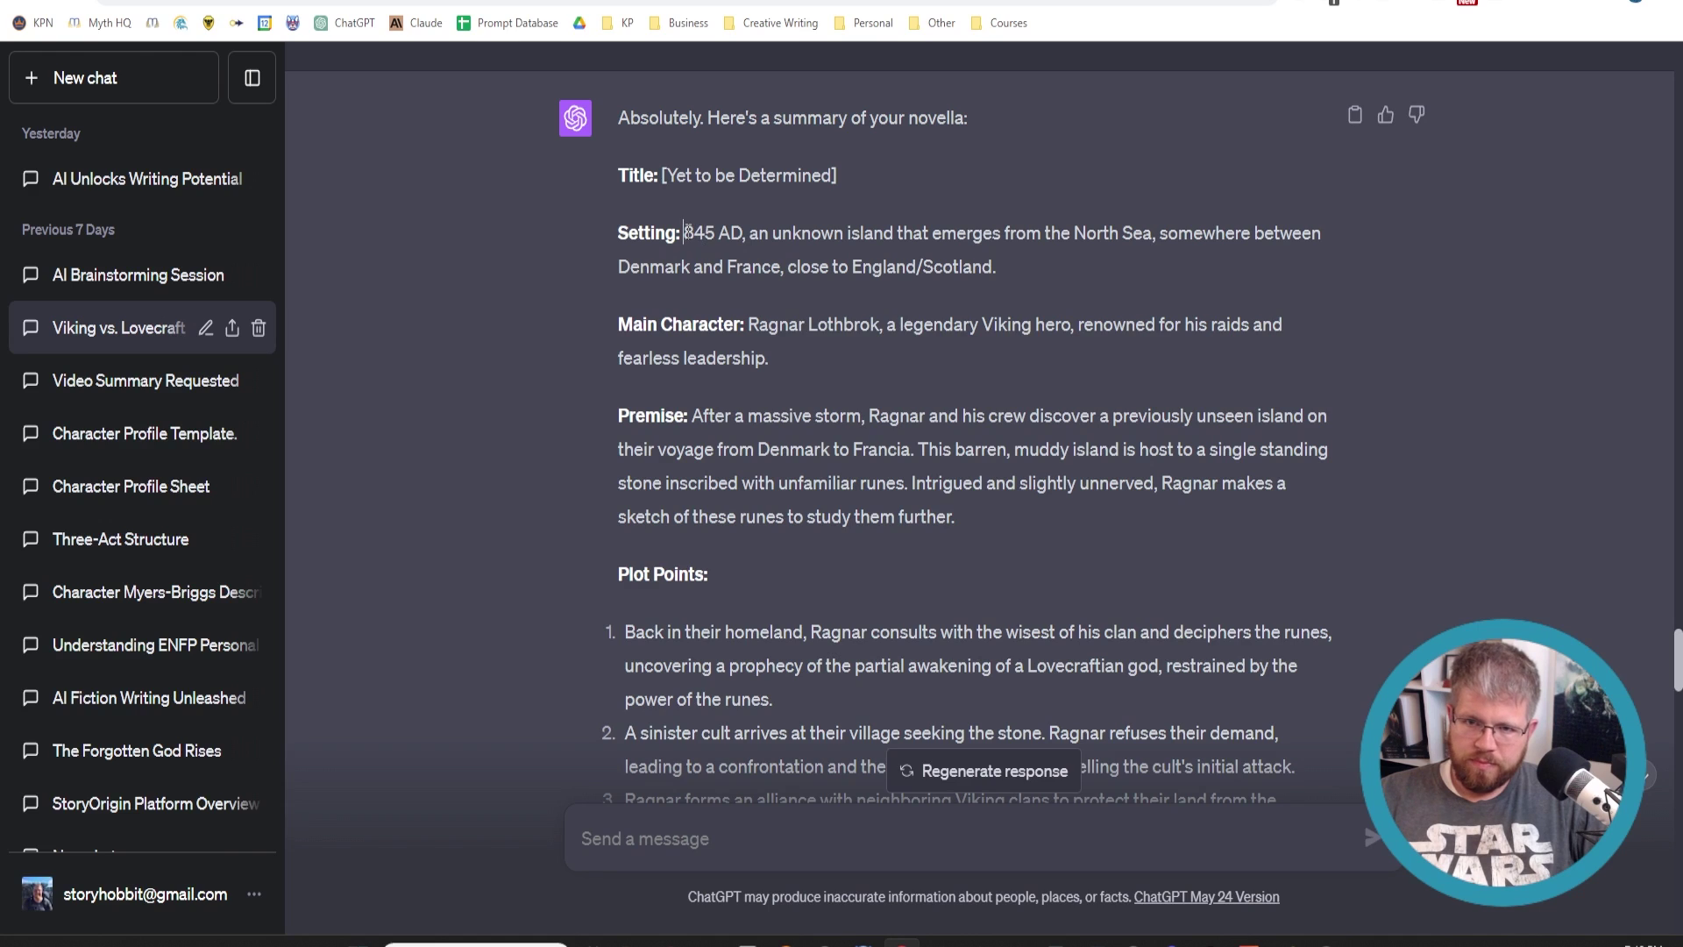
left_click_drag(683, 233, 1044, 279)
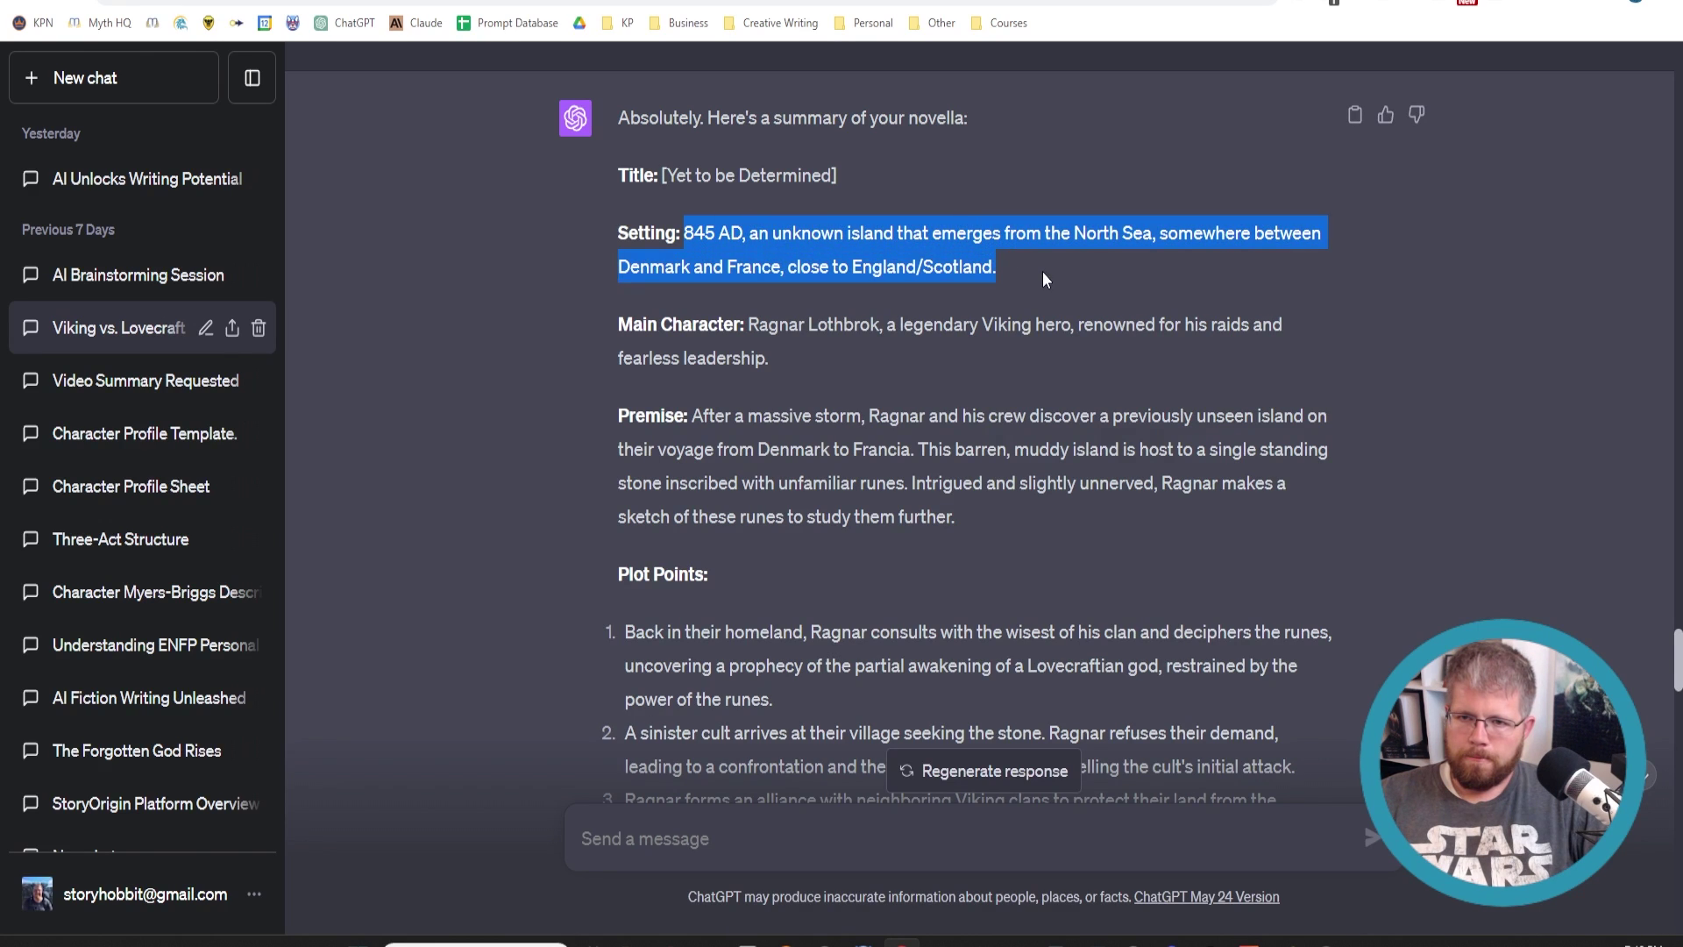
left_click(1029, 242)
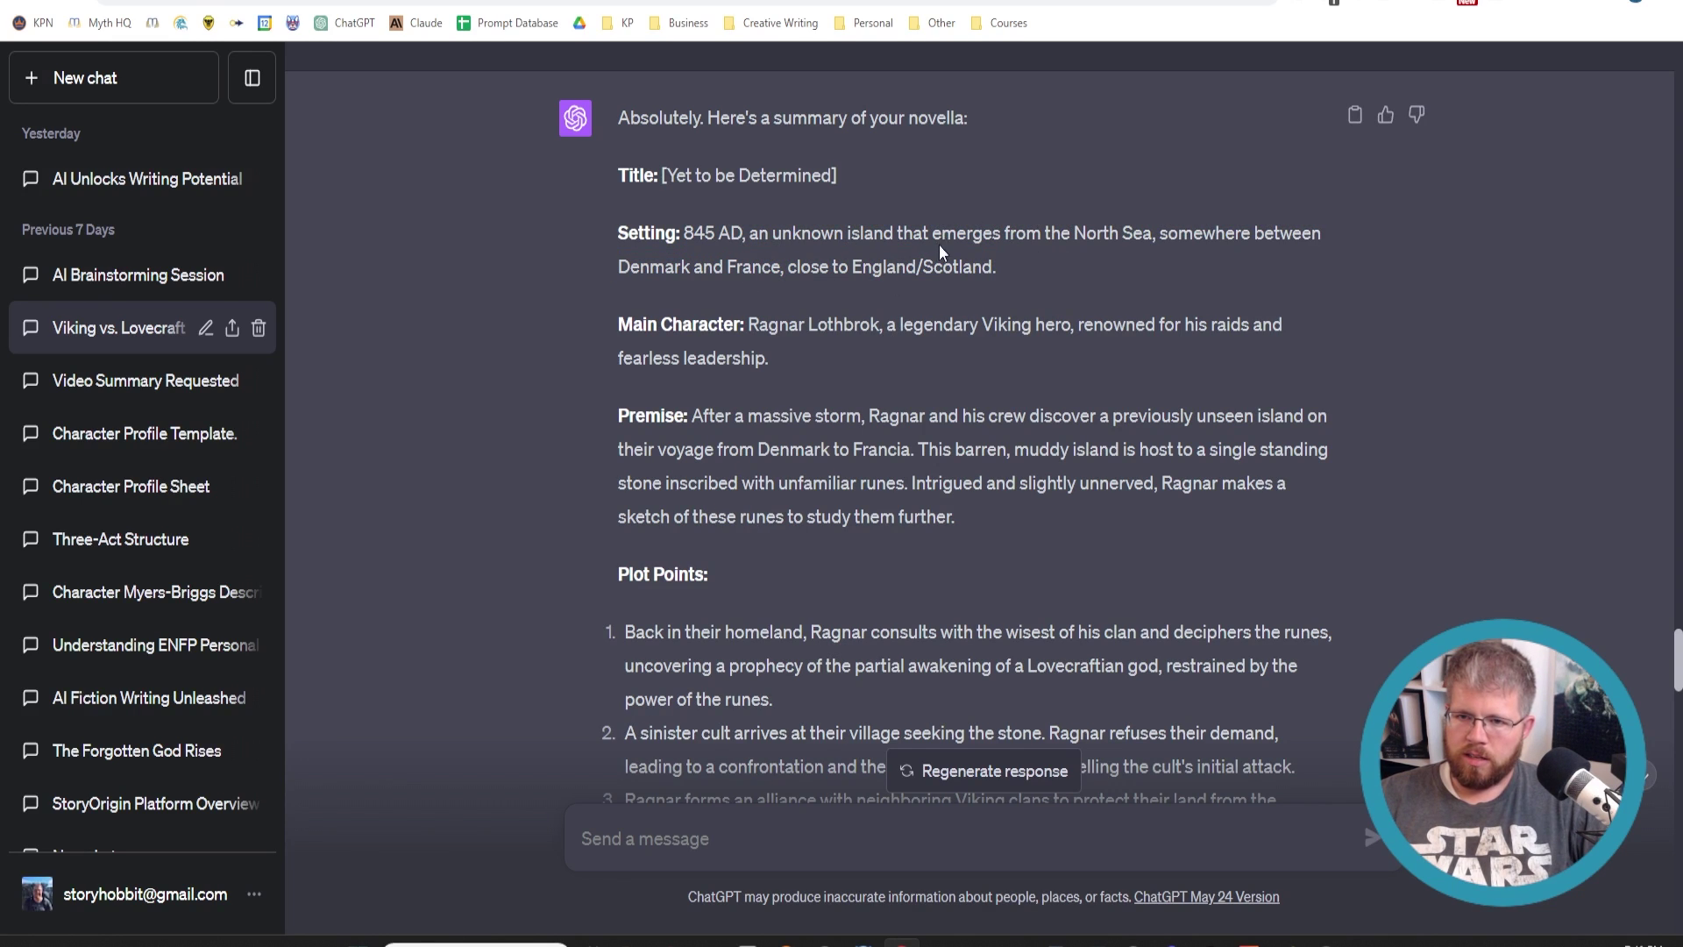
- Read down the summary, highlighting the Climax and Resolution section and the Themes line
scroll(880, 342, "down", 2)
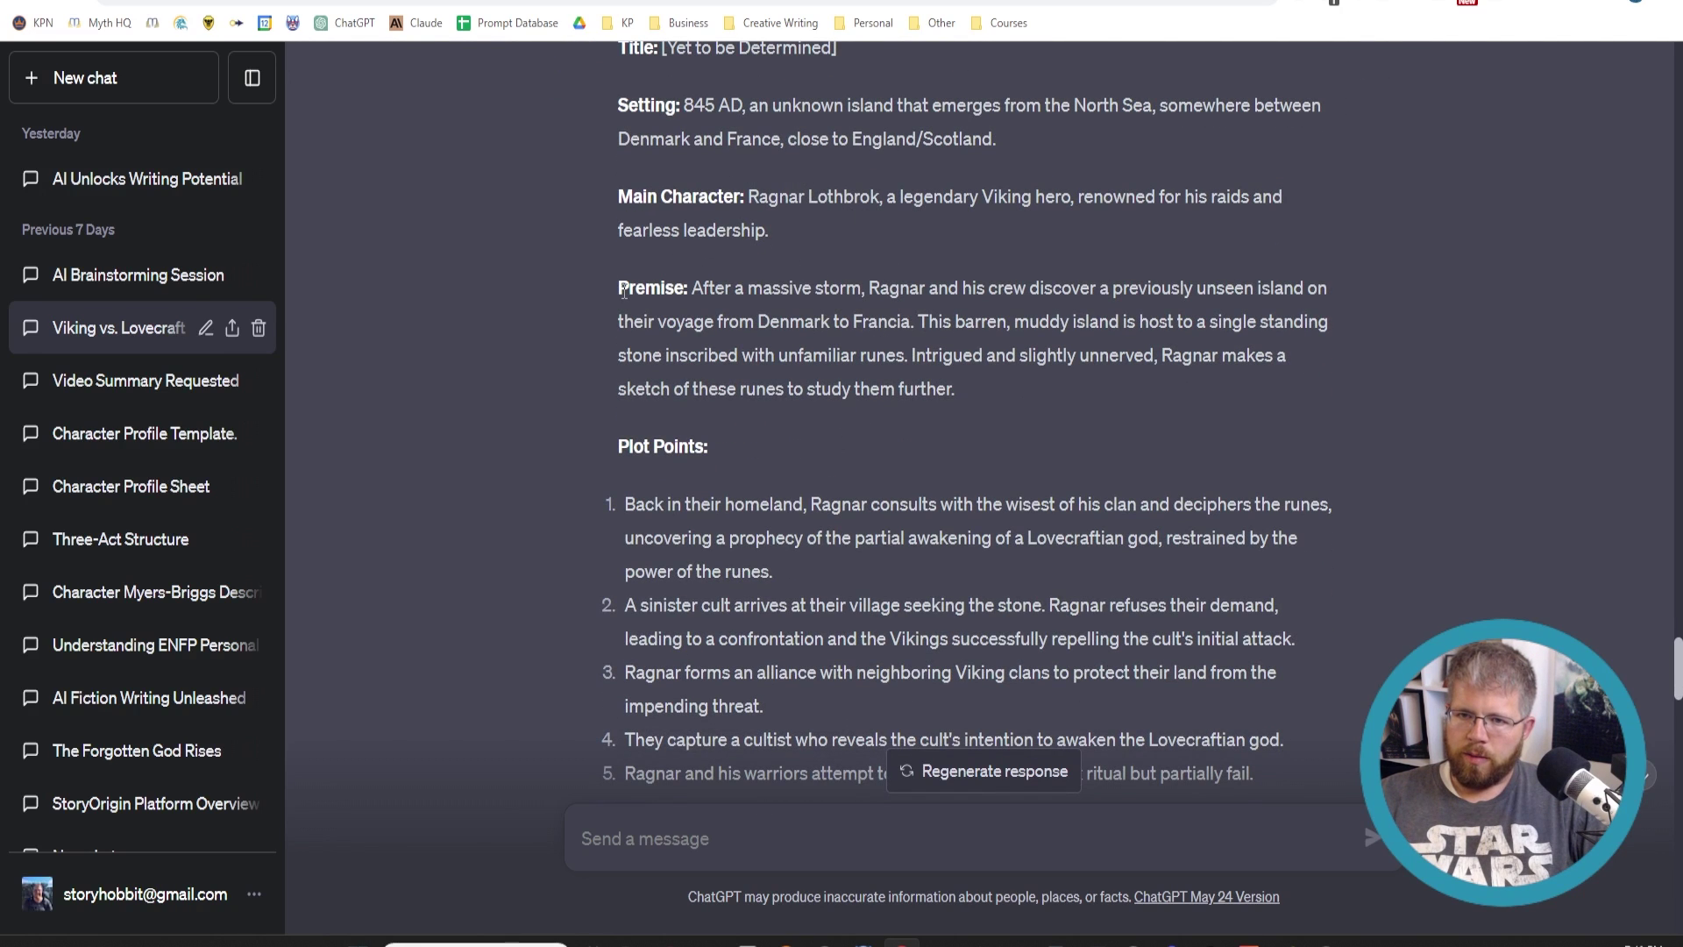
left_click_drag(624, 291, 839, 445)
scroll(777, 407, "down", 5)
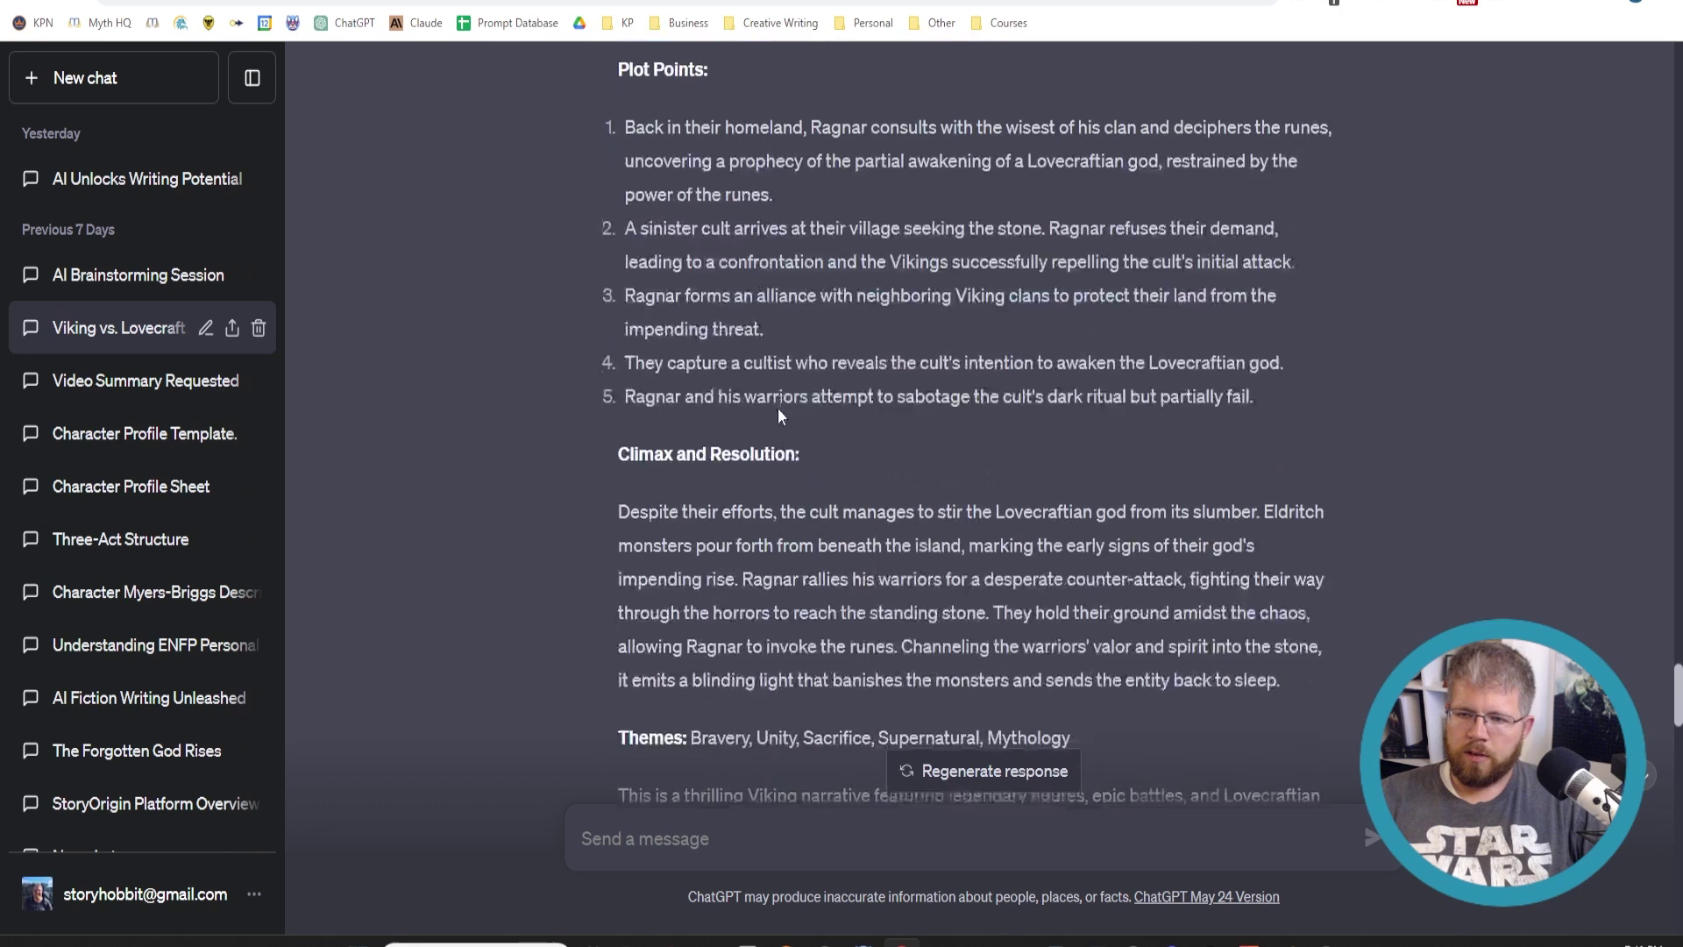
scroll(775, 403, "up", 2)
left_click_drag(622, 195, 1288, 508)
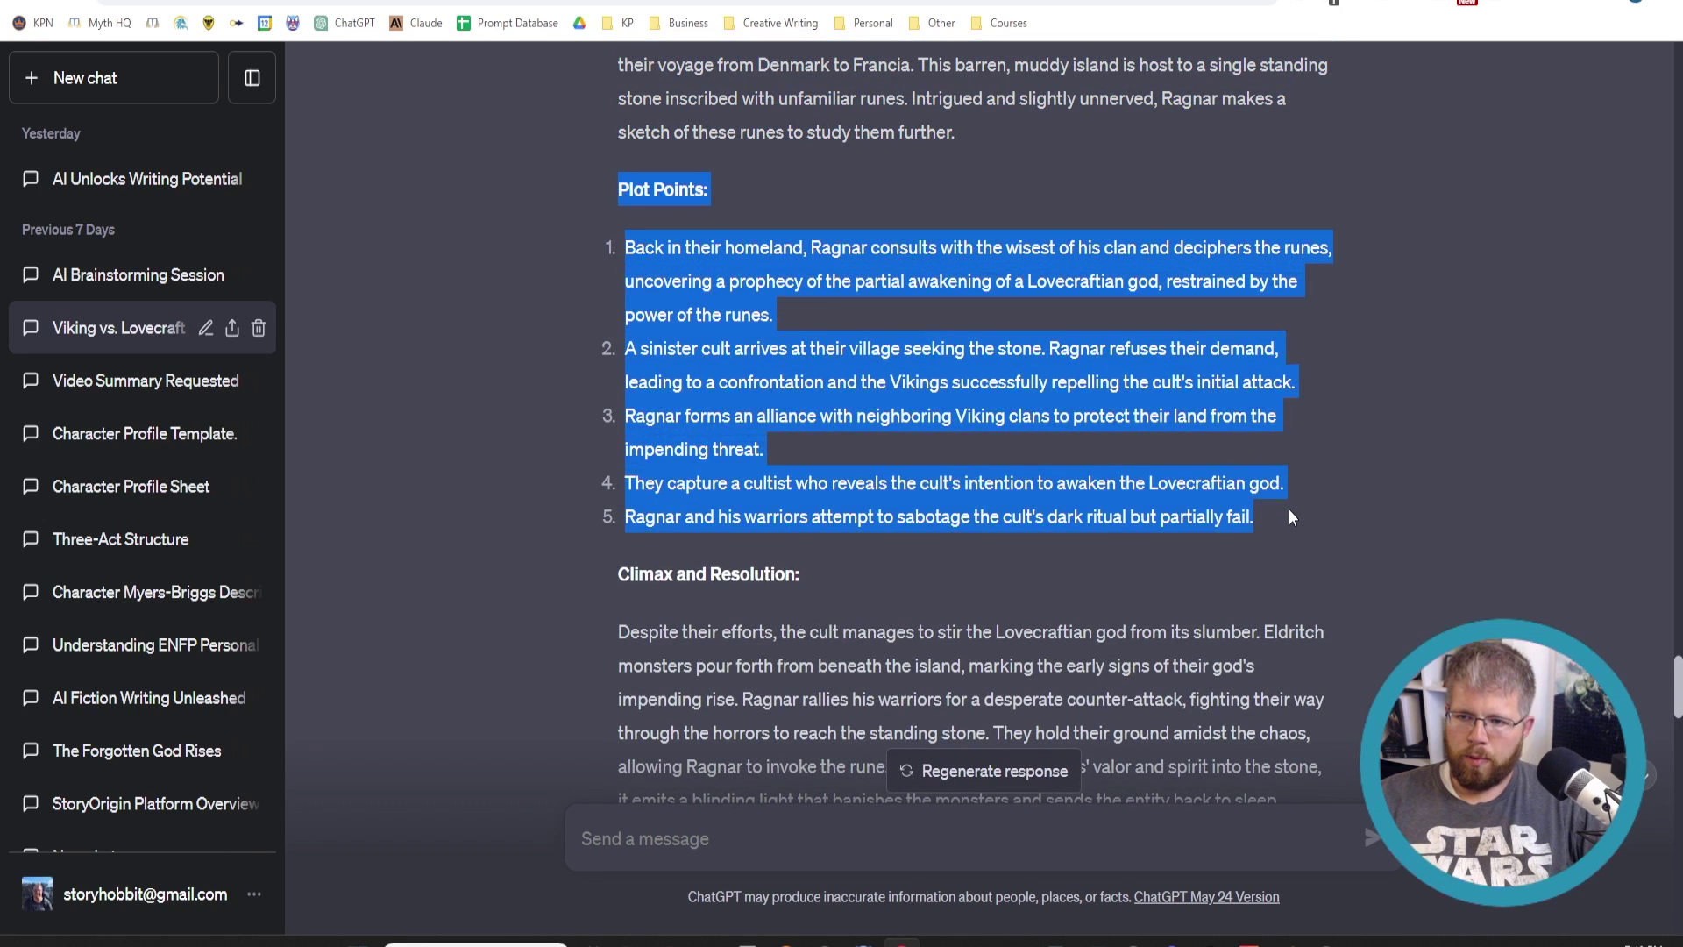
scroll(653, 544, "down", 1)
scroll(654, 543, "down", 4)
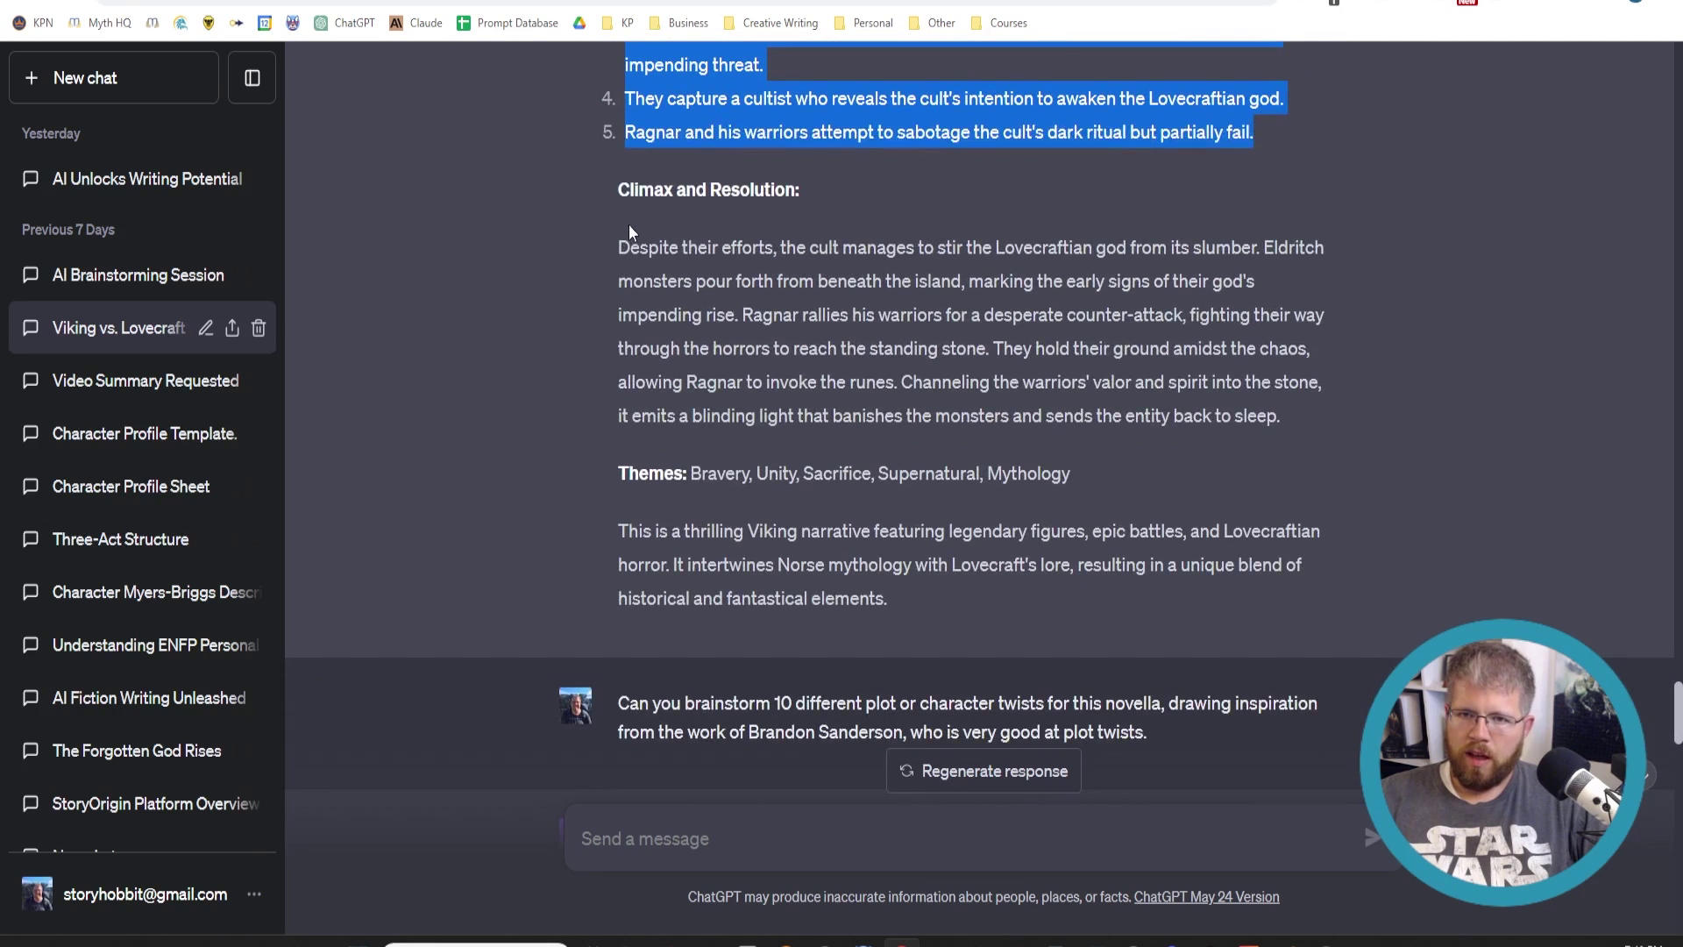
left_click_drag(619, 191, 1292, 414)
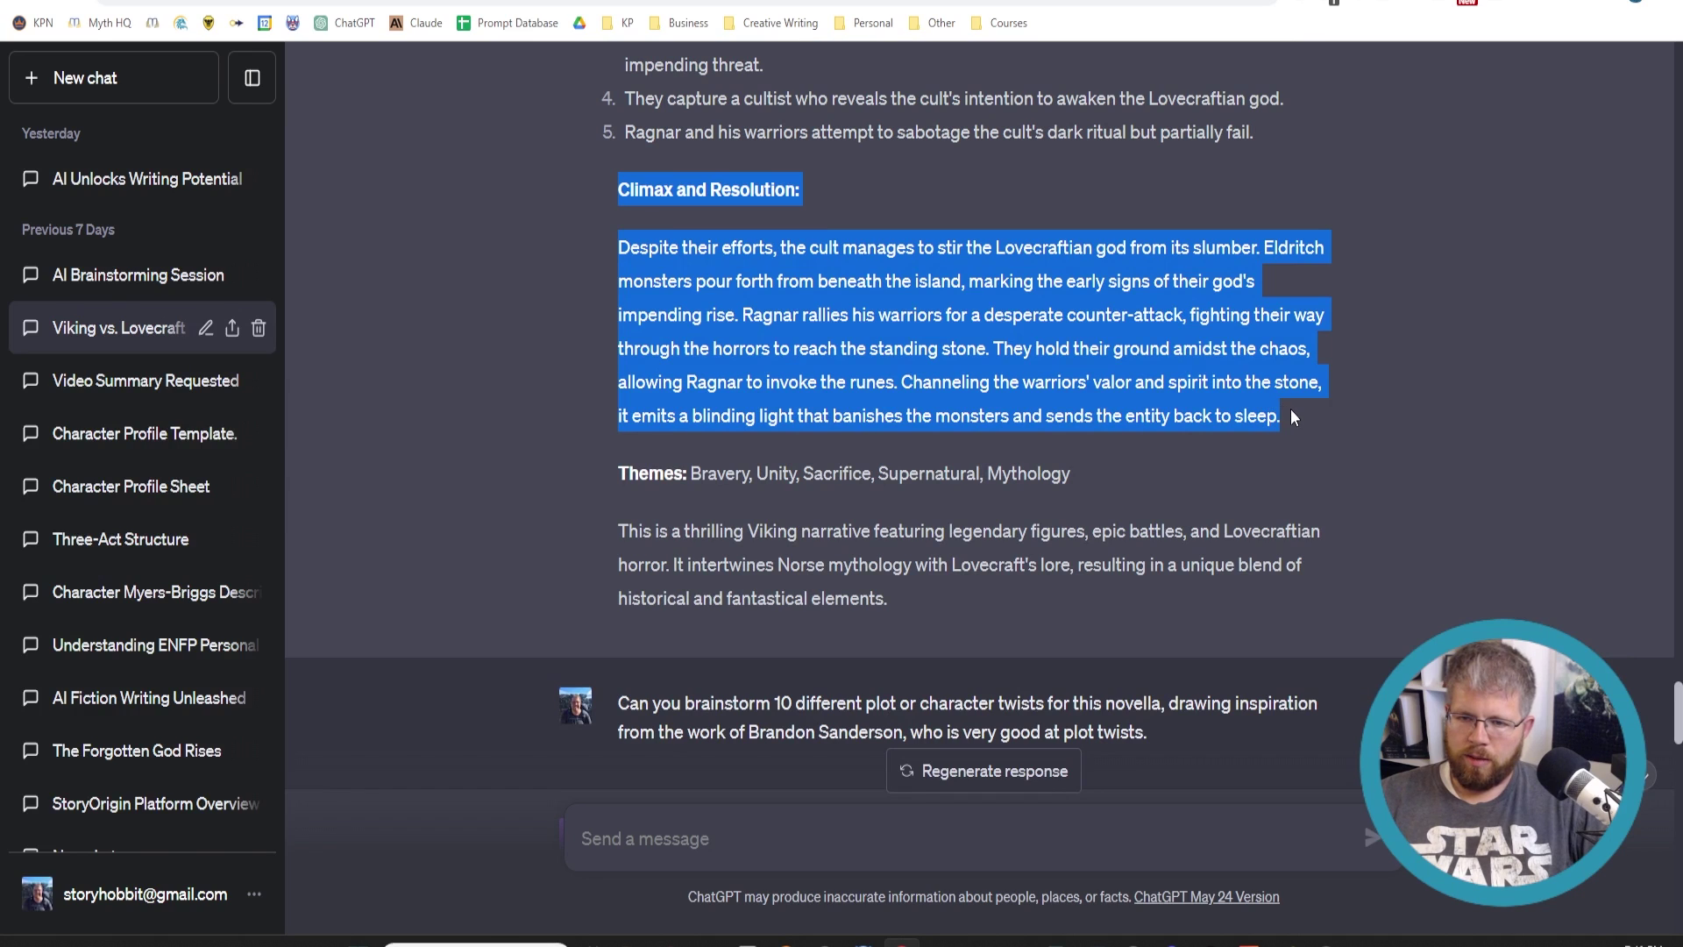
left_click_drag(615, 474, 1128, 476)
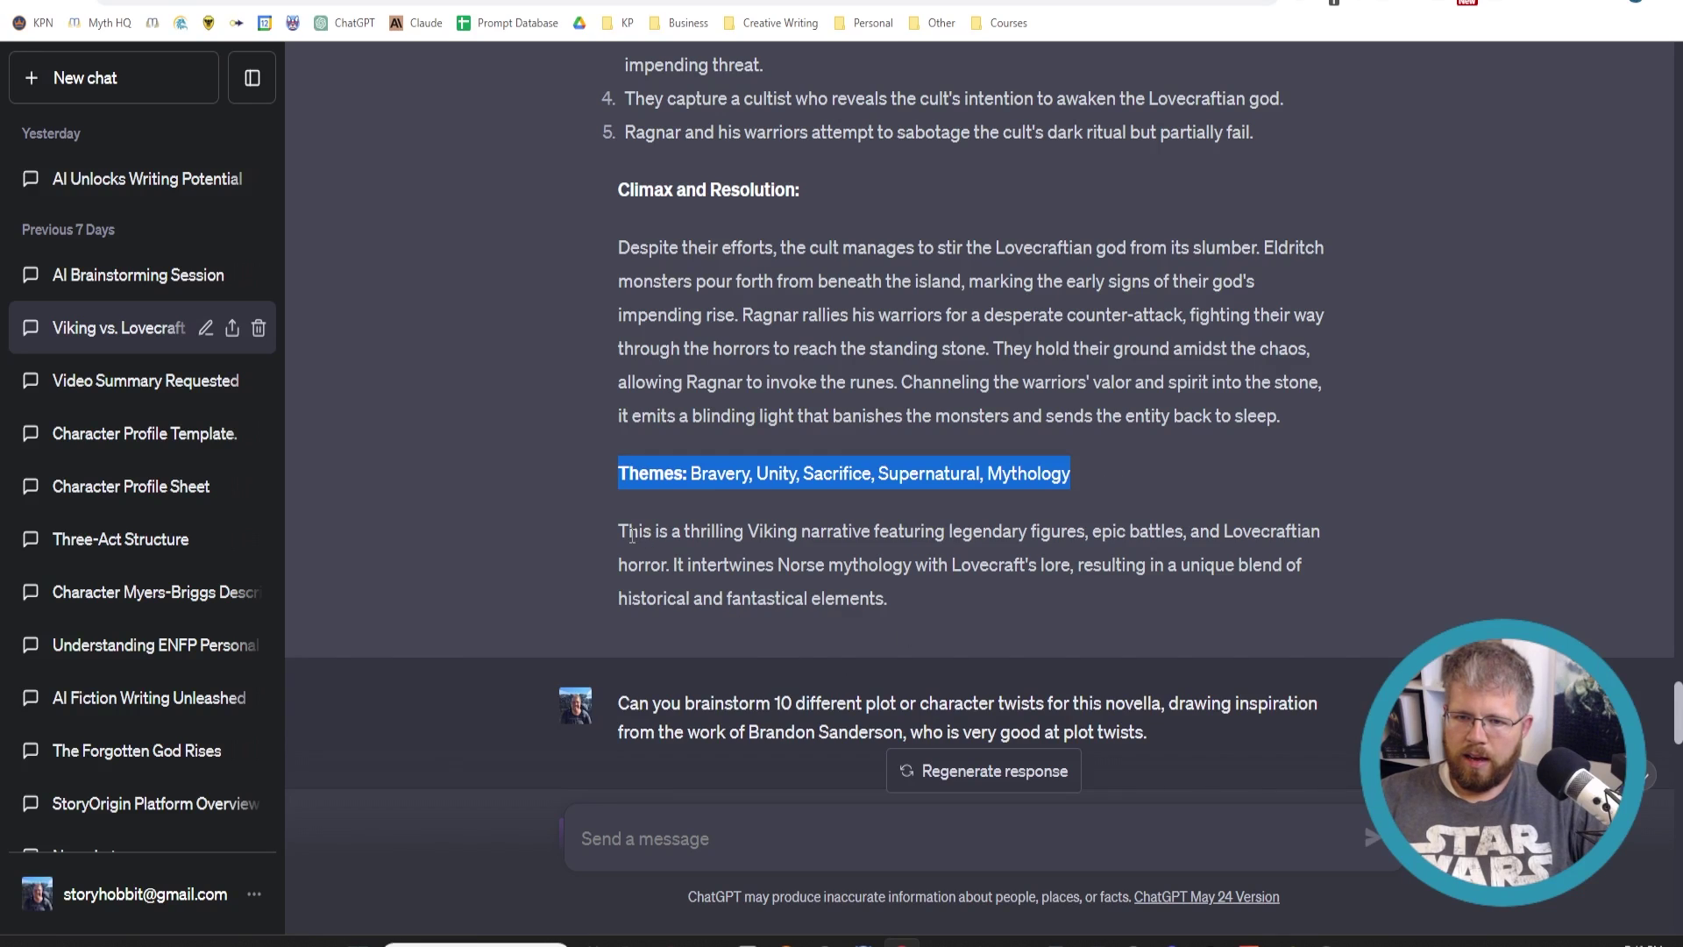
scroll(802, 659, "down", 3)
scroll(802, 659, "up", 6)
scroll(677, 593, "up", 7)
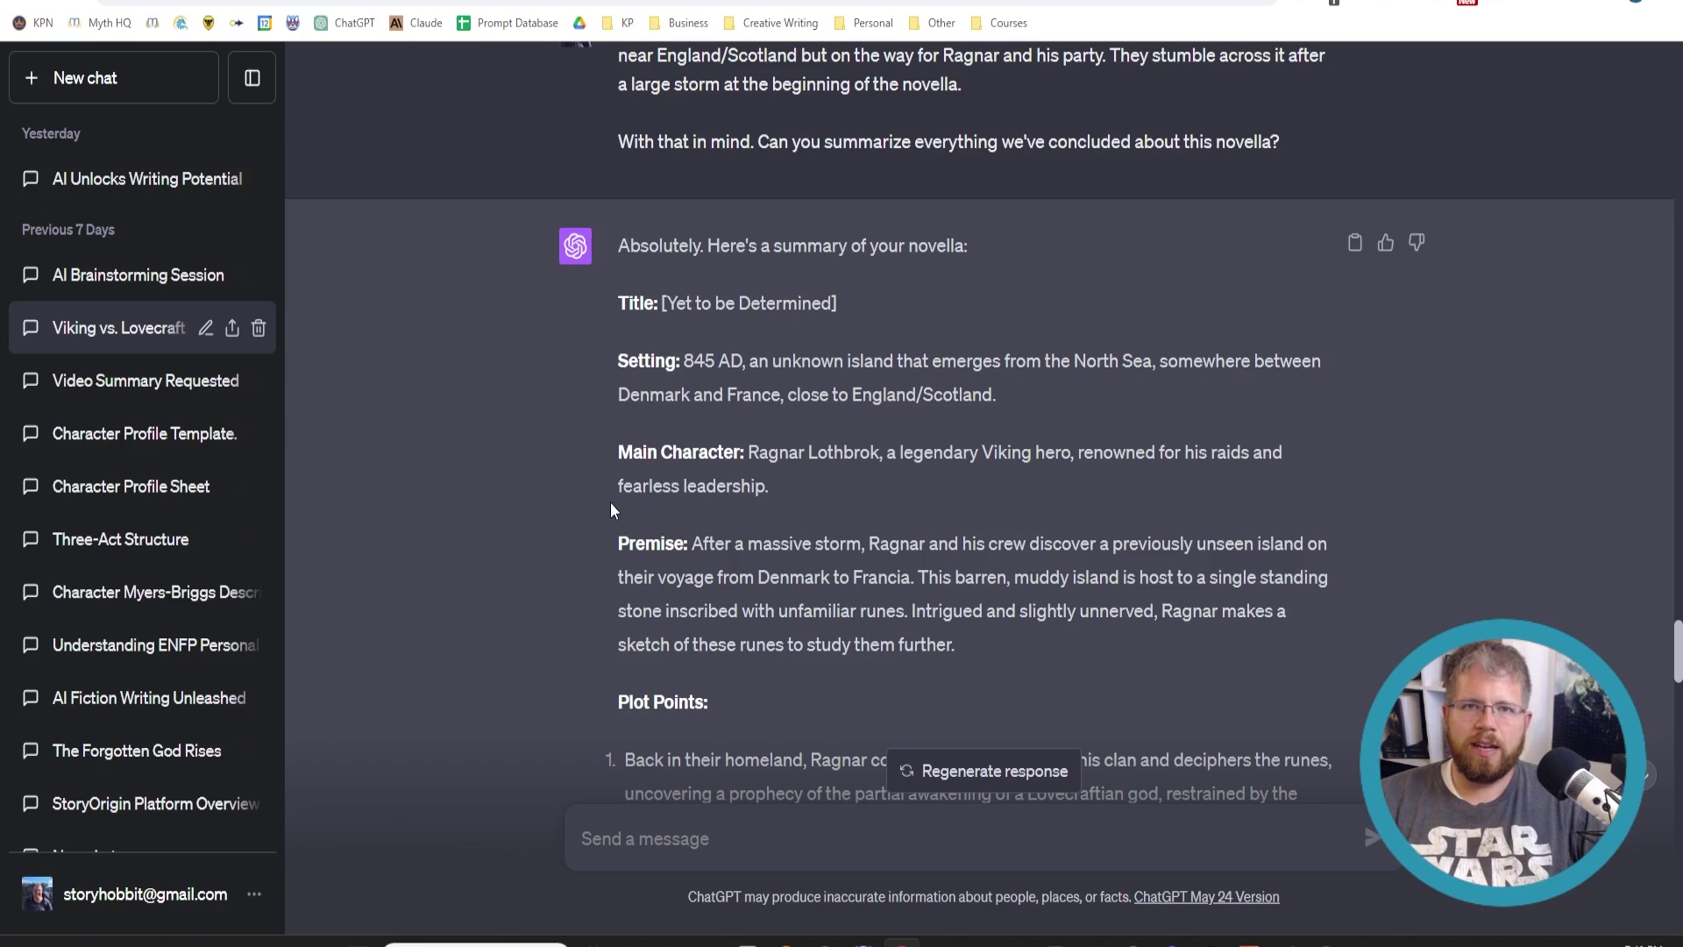
- Highlight the request for 10 Brandon Sanderson-inspired twists
scroll(745, 633, "down", 7)
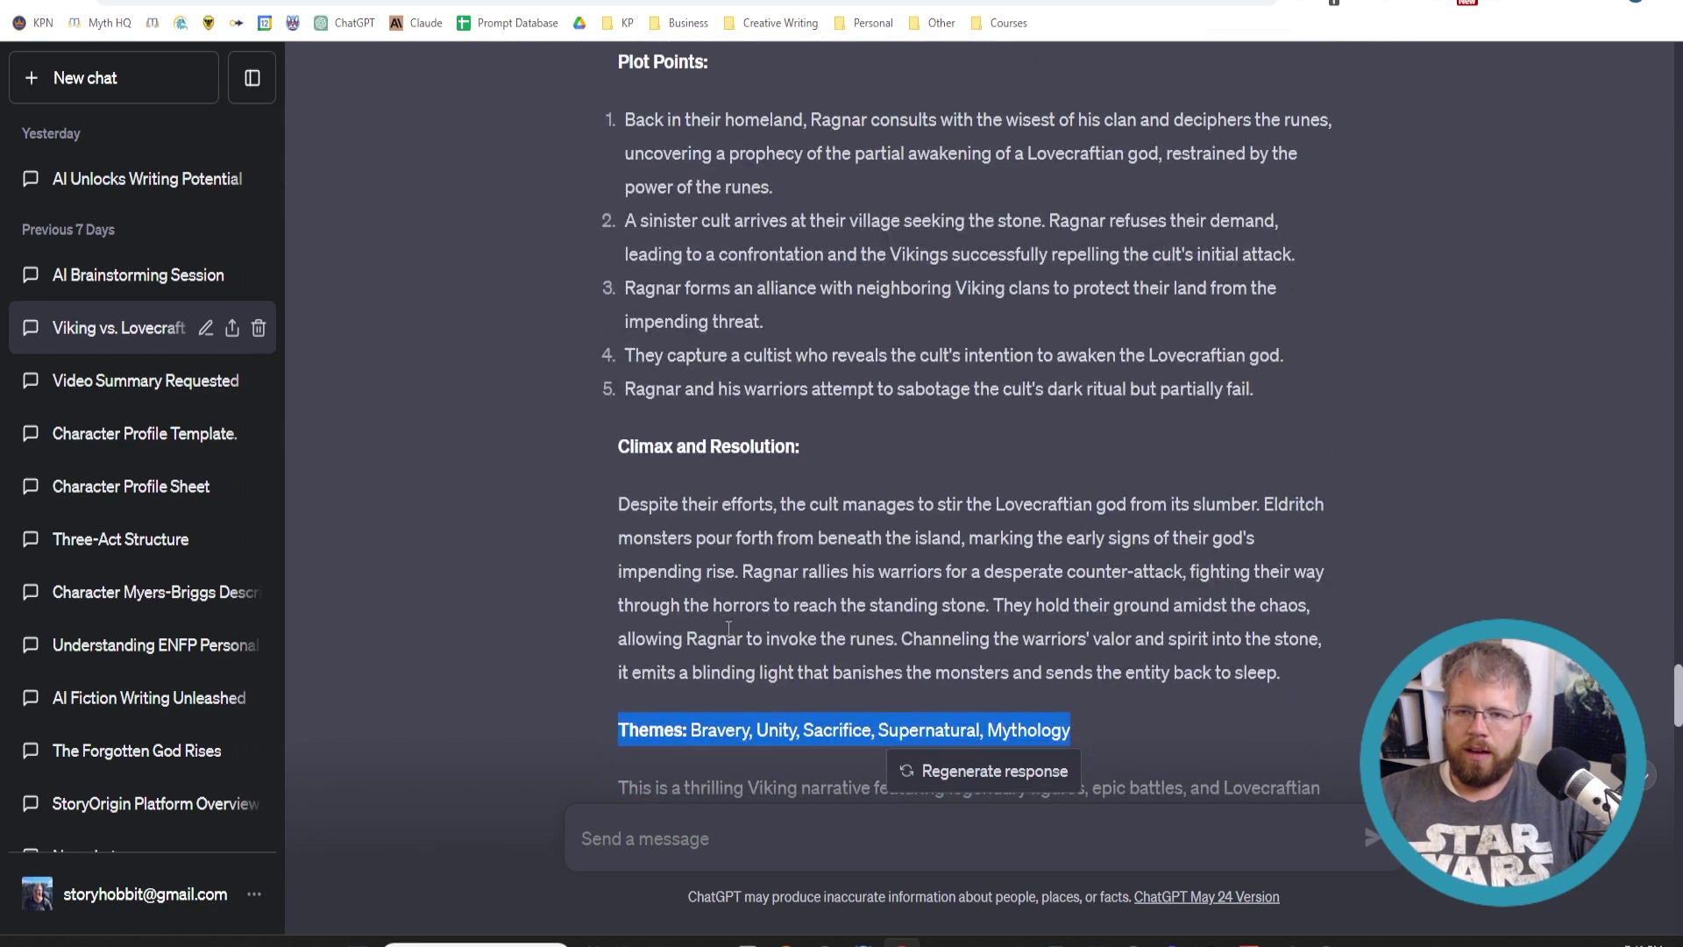
scroll(721, 626, "down", 7)
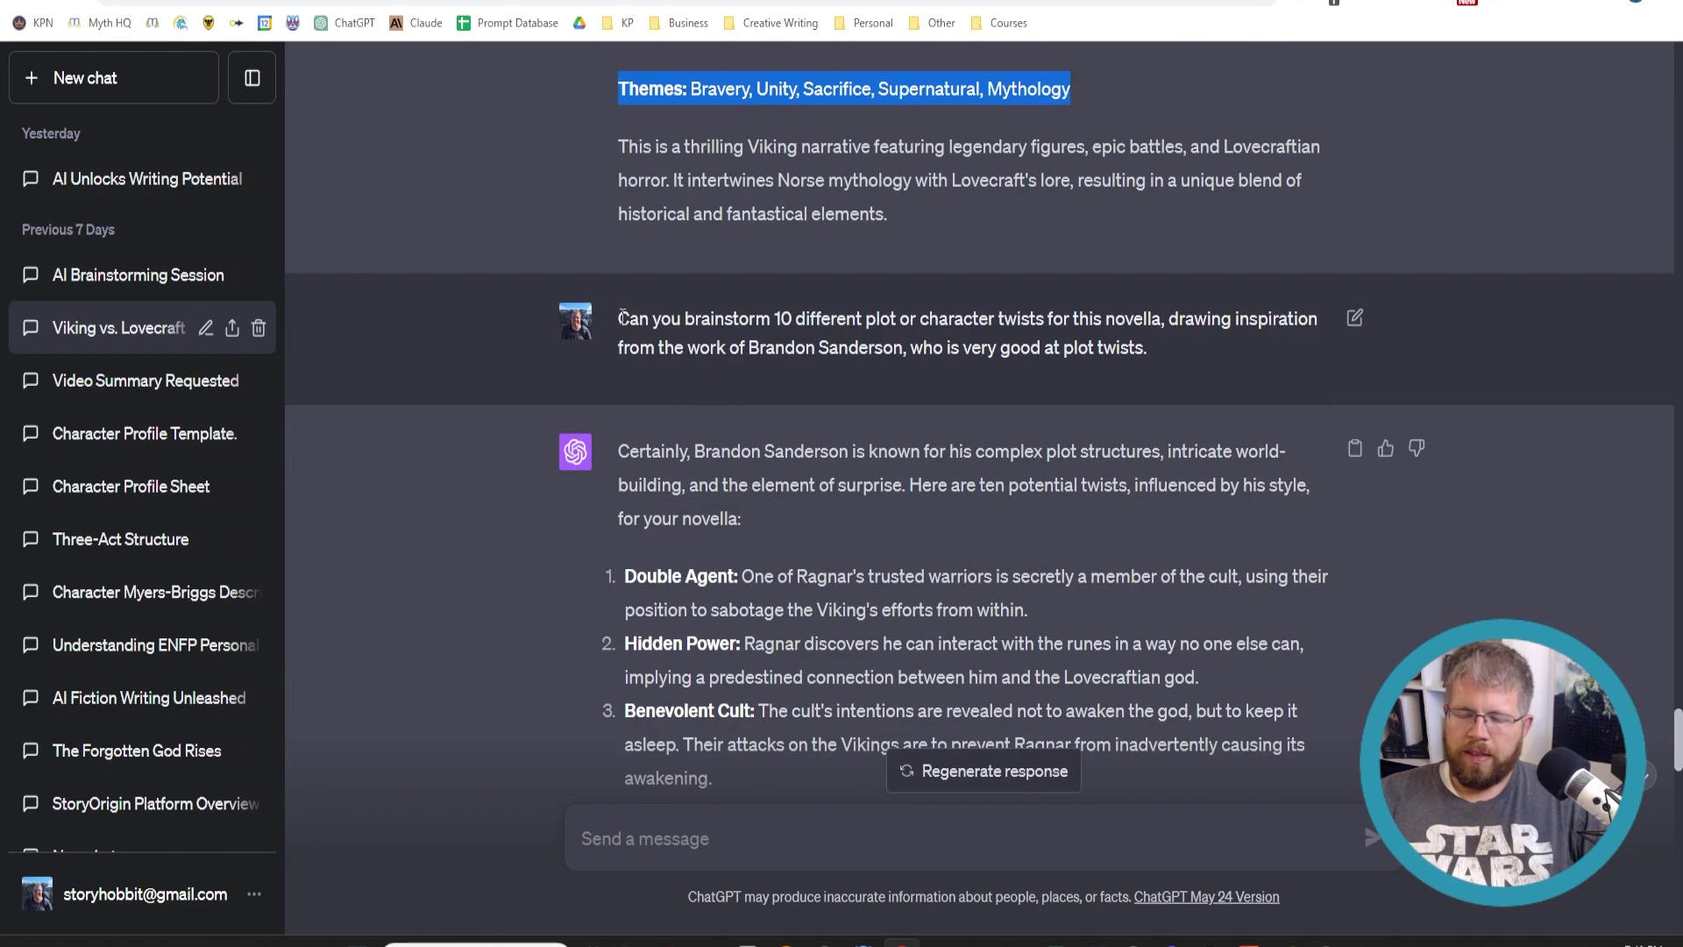
left_click_drag(618, 319, 1175, 345)
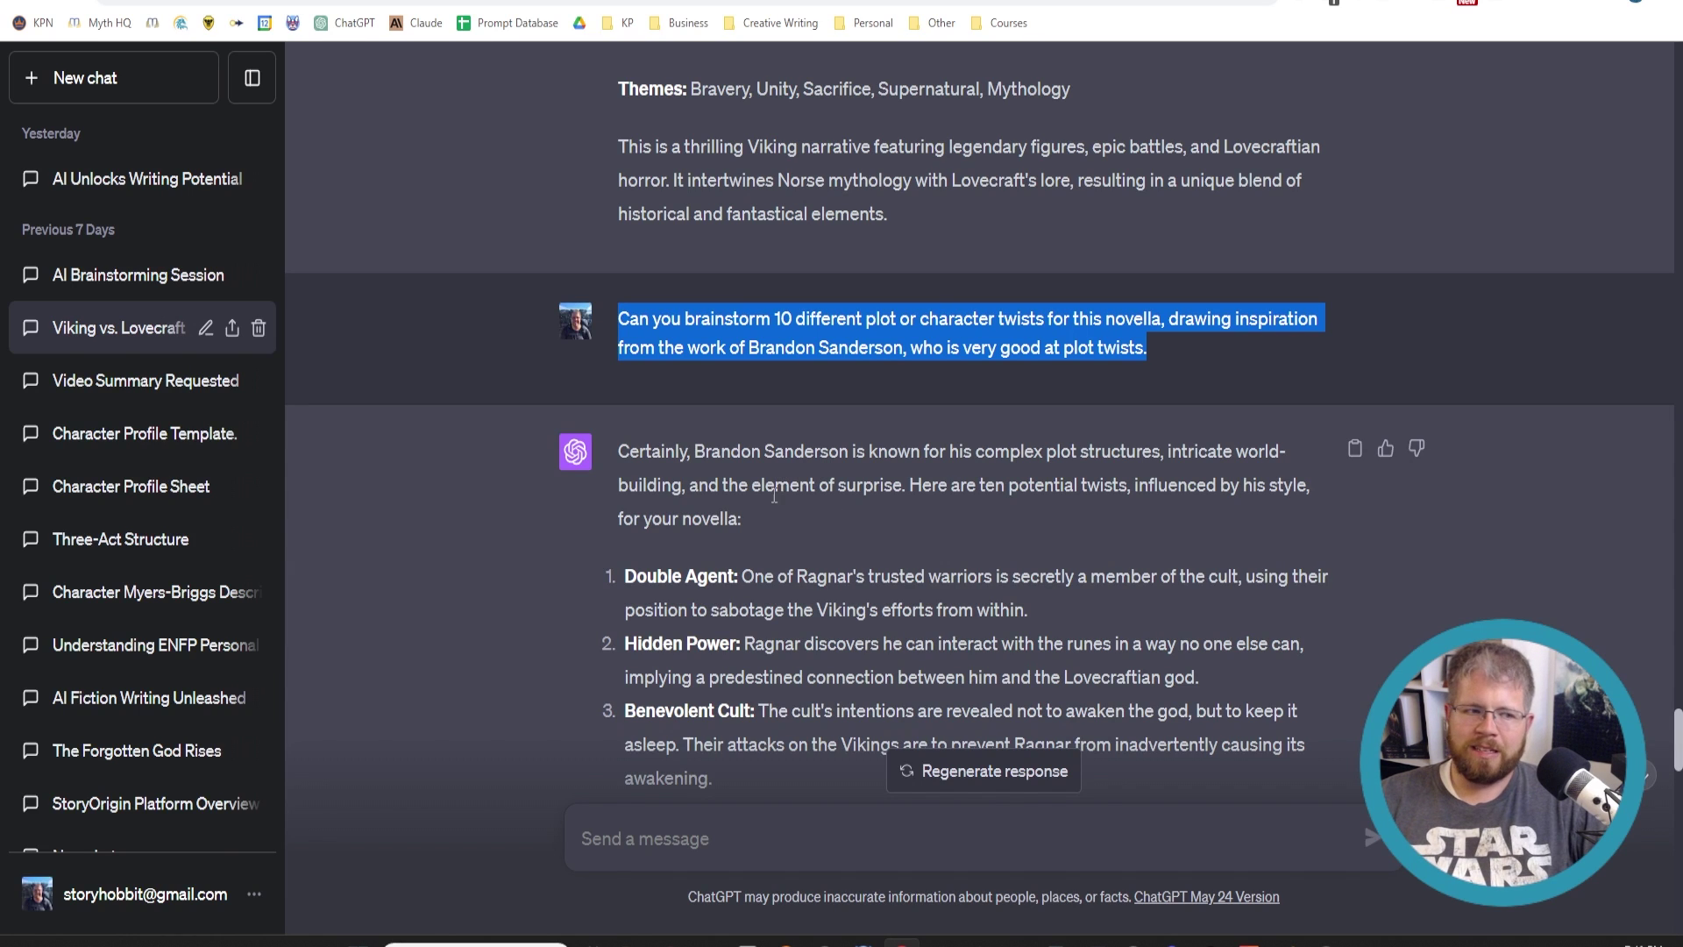
- Scroll through the twists reply and highlight the first twist, Double Agent
scroll(728, 523, "down", 1)
scroll(726, 524, "down", 3)
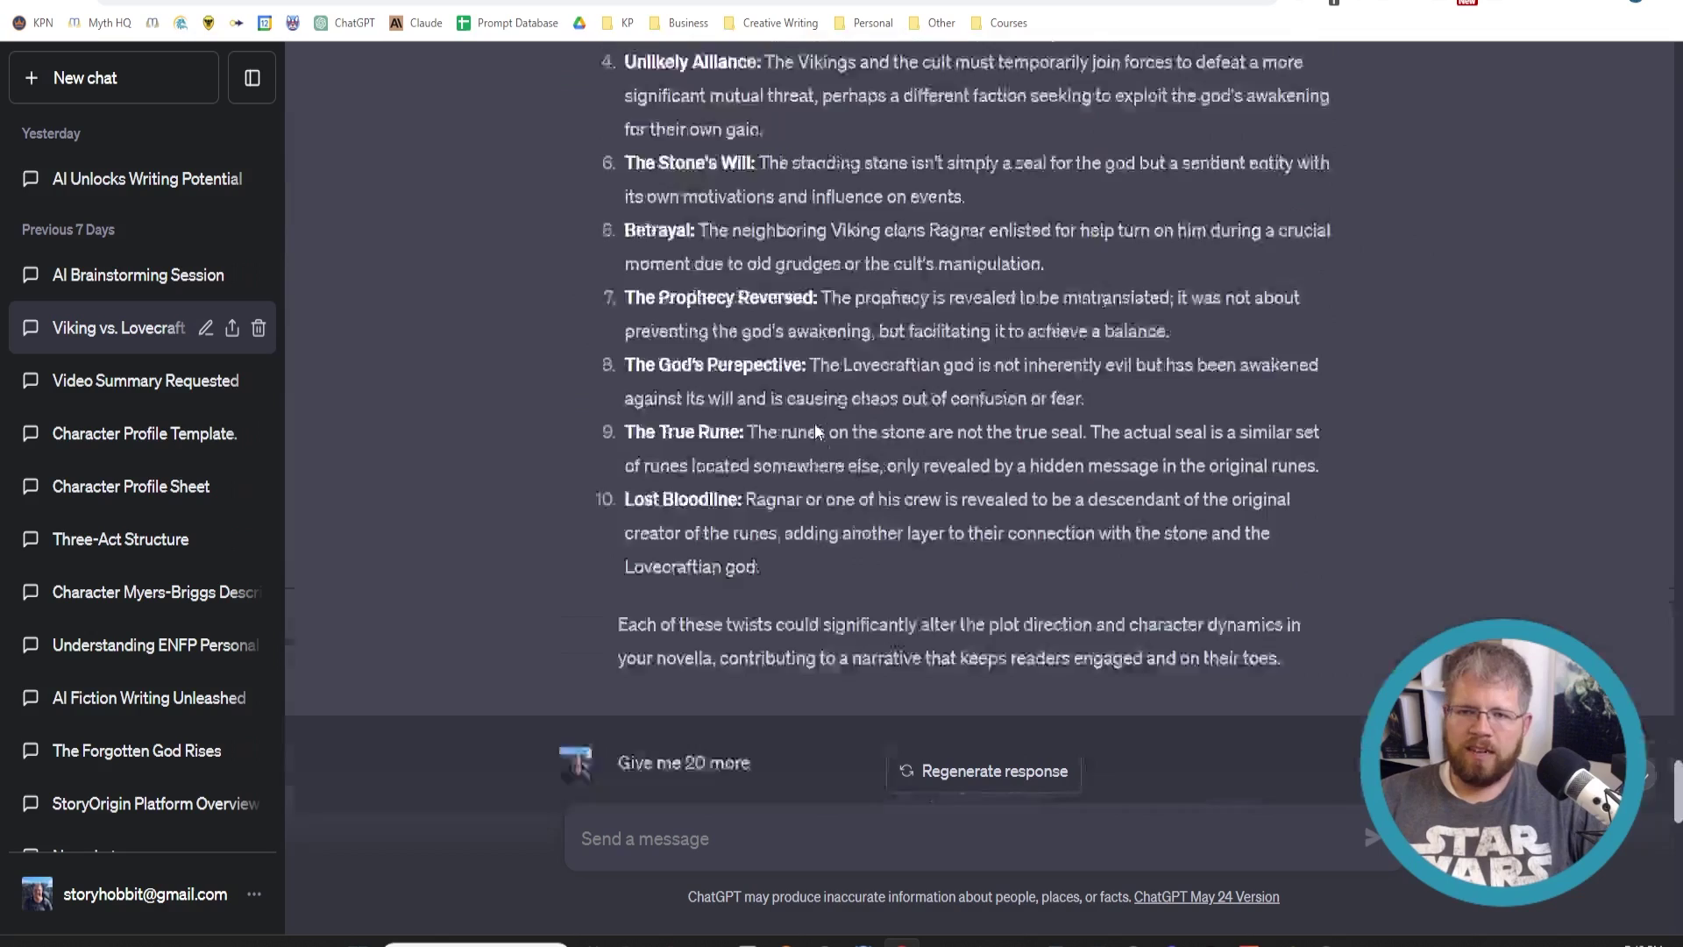
scroll(807, 428, "up", 7)
scroll(801, 428, "down", 7)
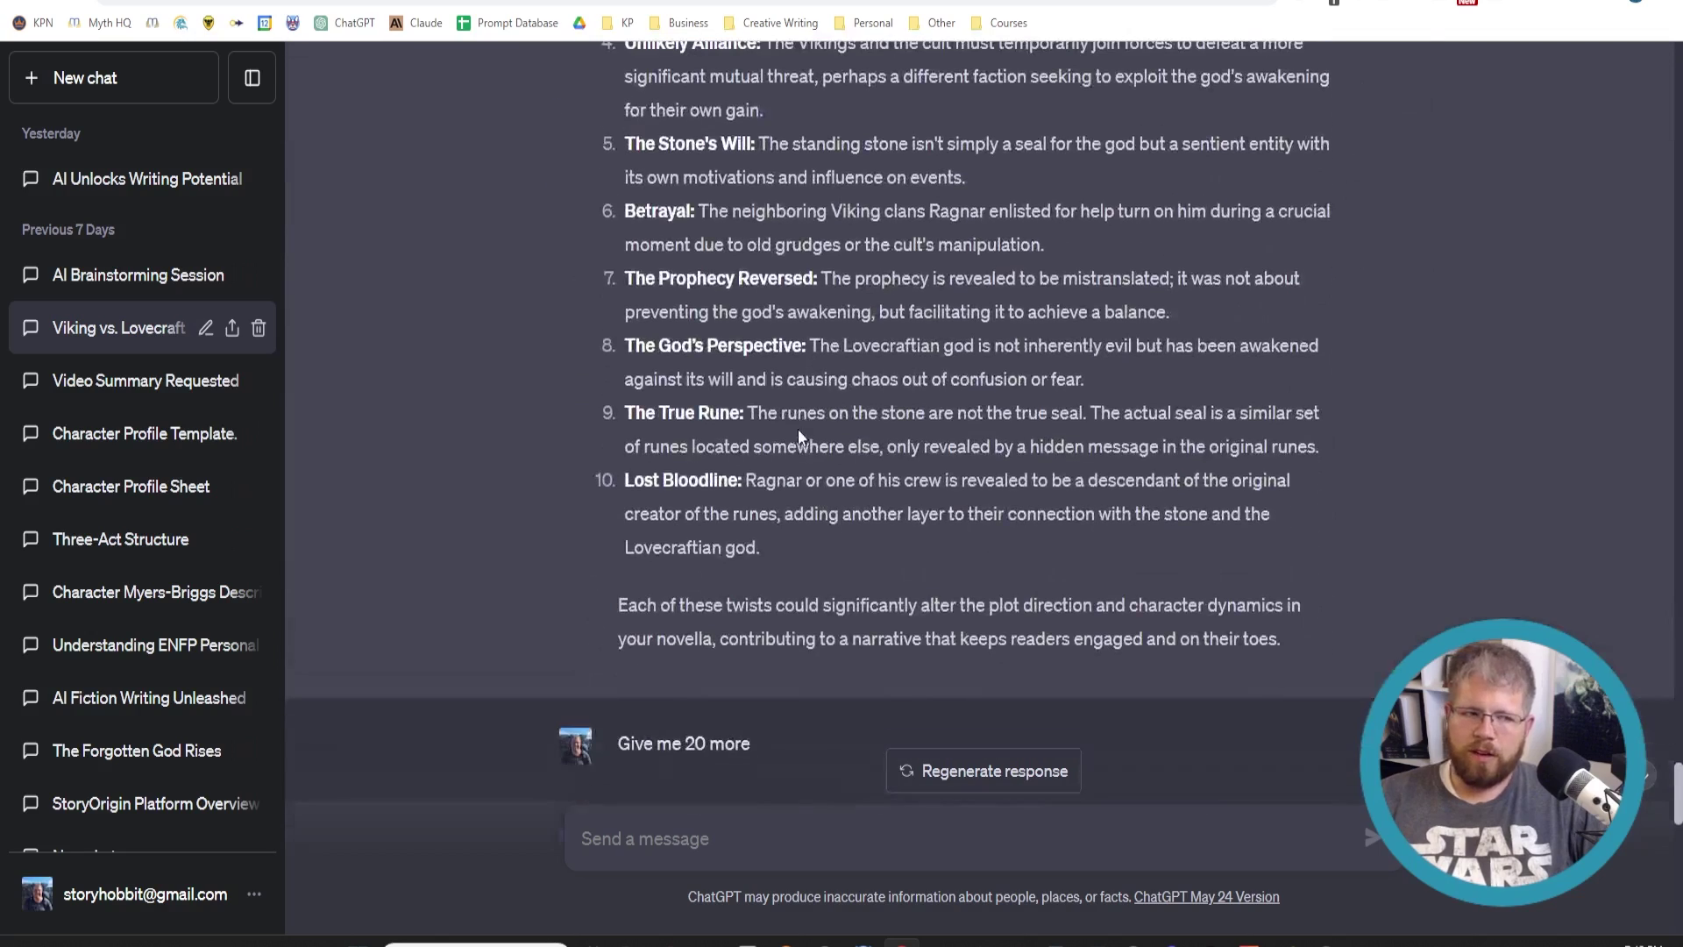
scroll(791, 427, "up", 3)
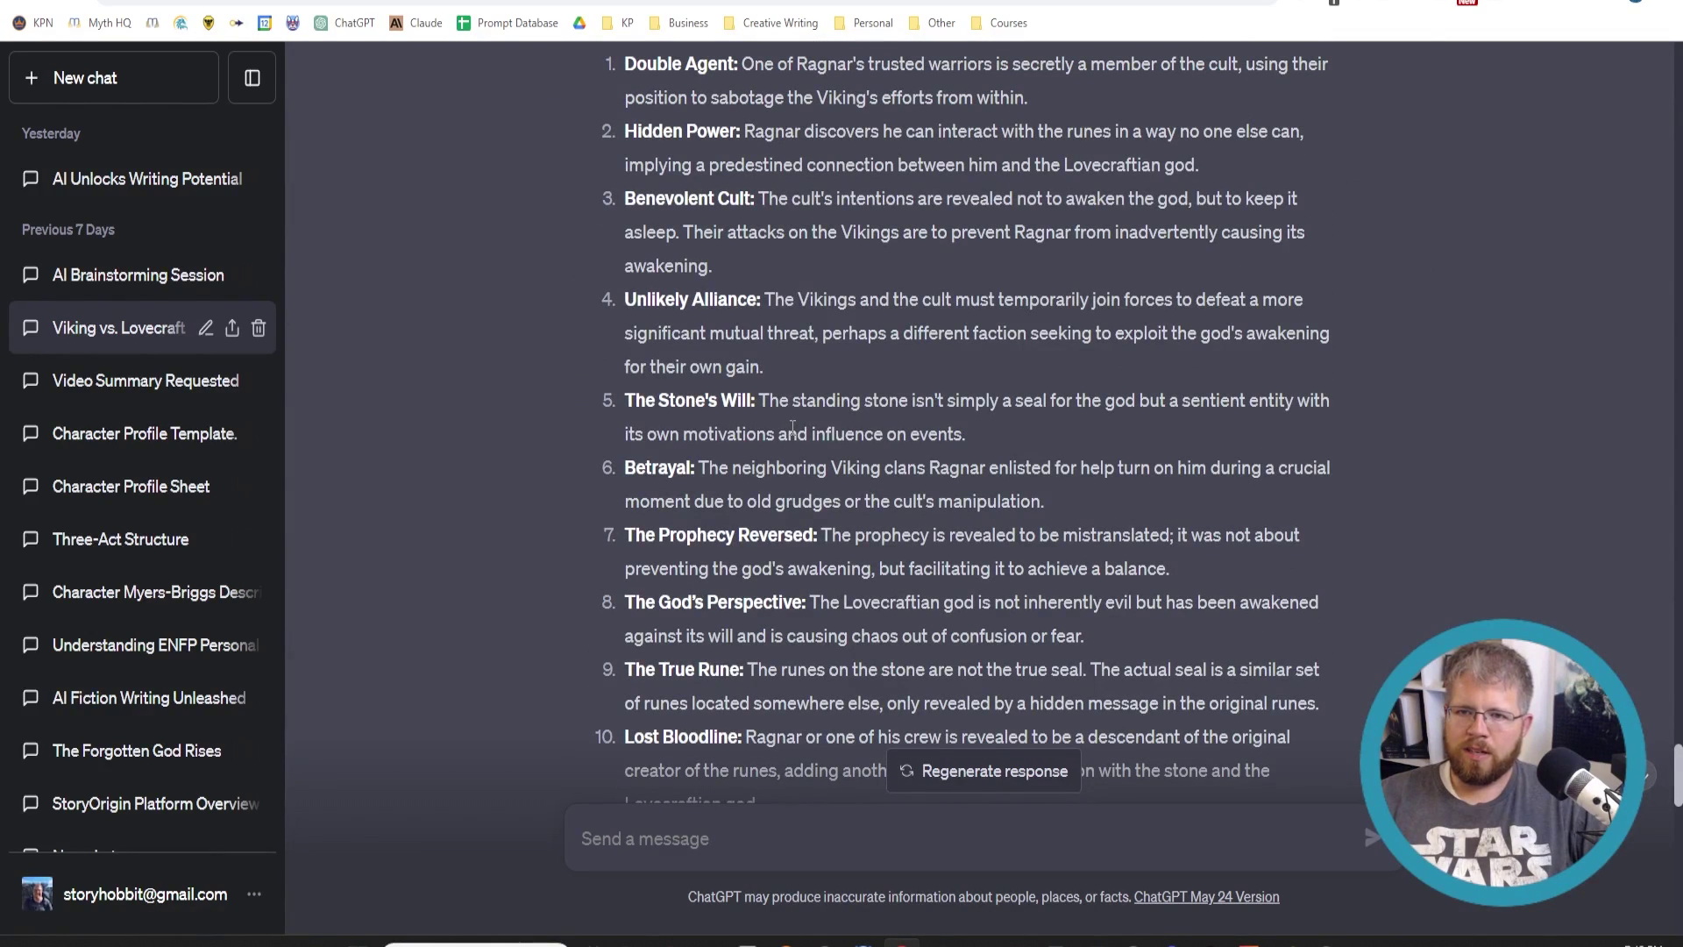
scroll(786, 440, "up", 1)
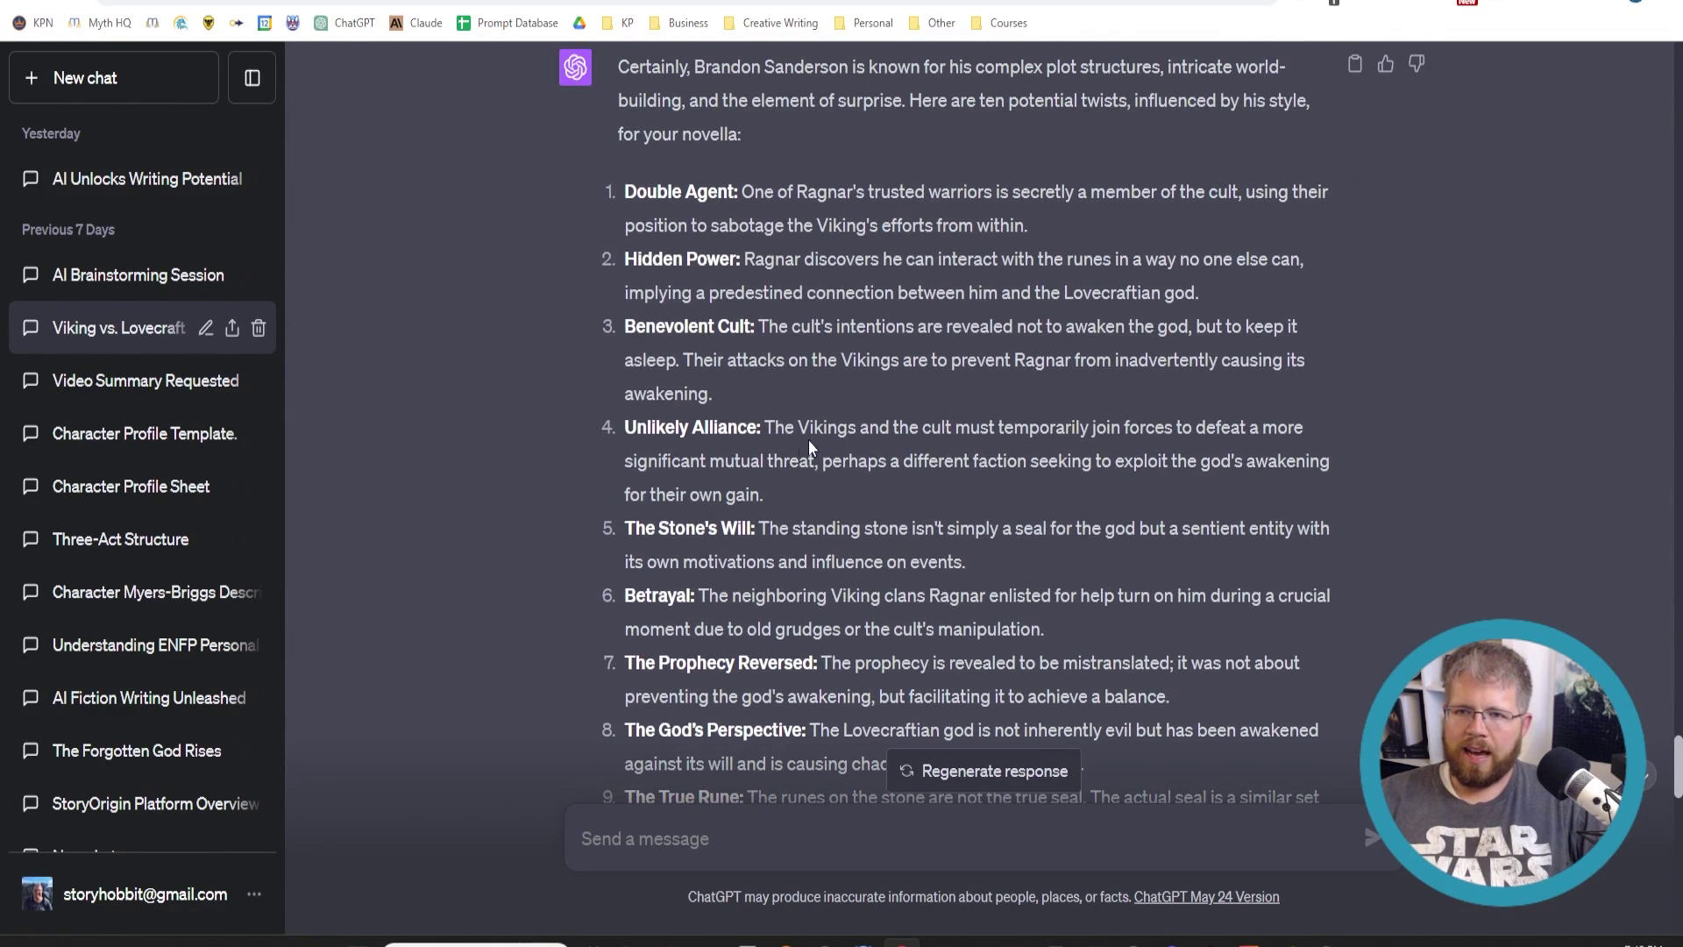
left_click_drag(1061, 228, 617, 199)
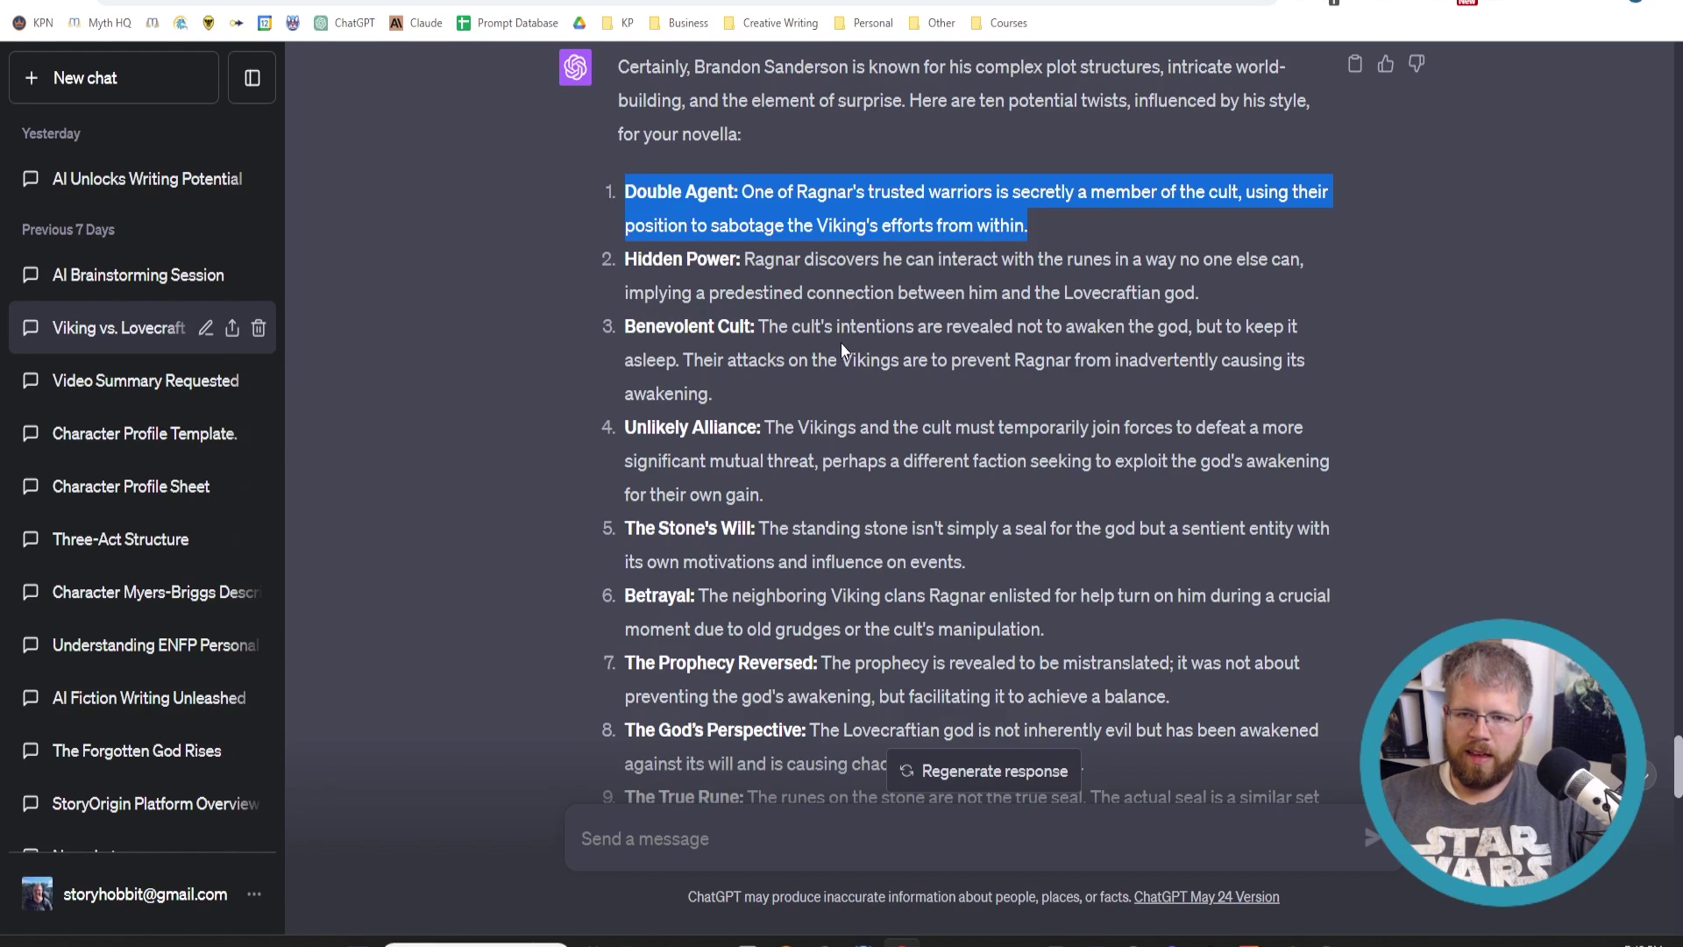
- Highlight the third twist, Benevolent Cult, where the cult keeps the god asleep
left_click_drag(736, 396, 622, 322)
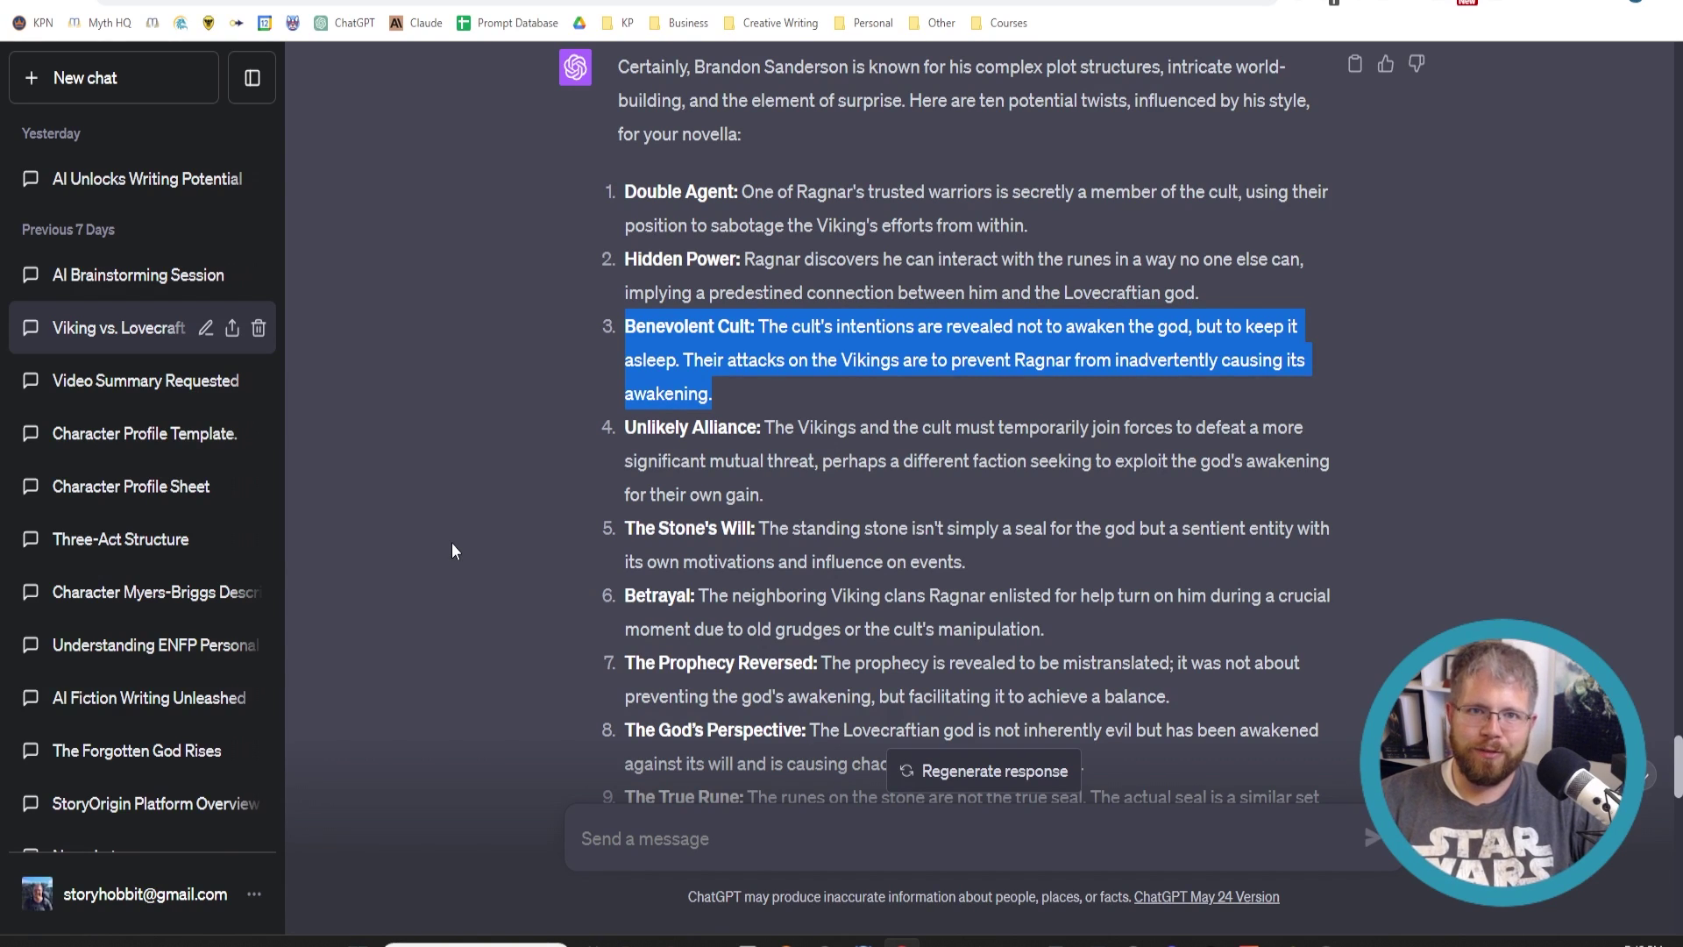
- Scroll to the 'Give me 20 more' prompt and read the new twists through Enemy of My Enemy
scroll(570, 568, "down", 3)
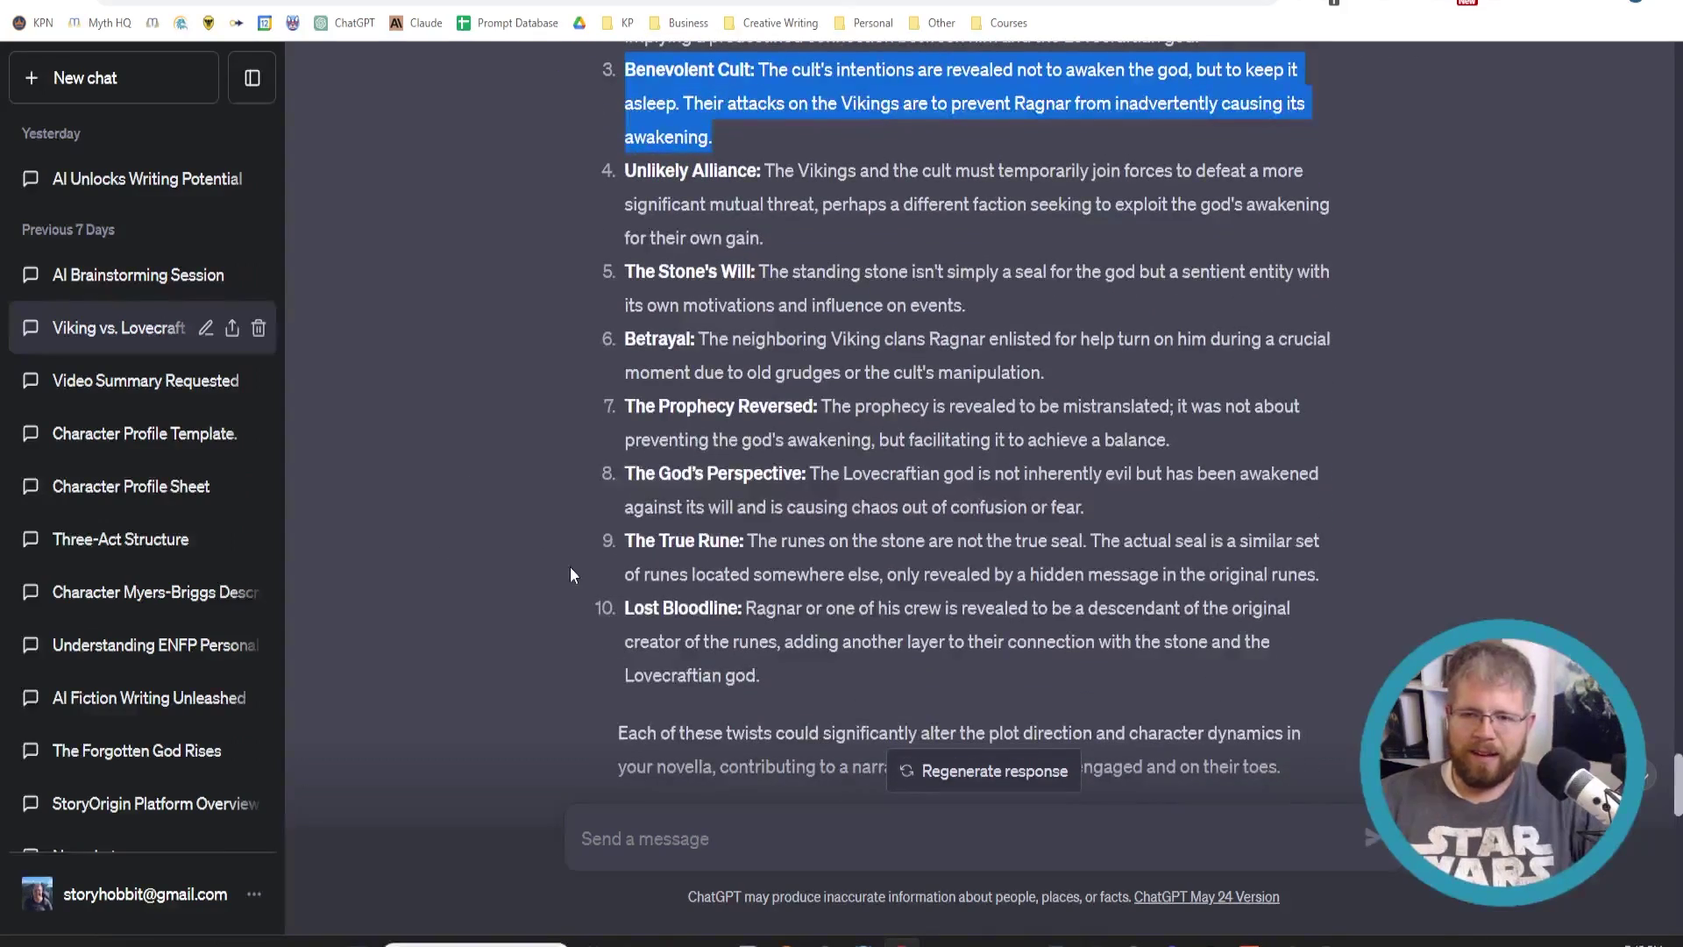
scroll(568, 566, "up", 4)
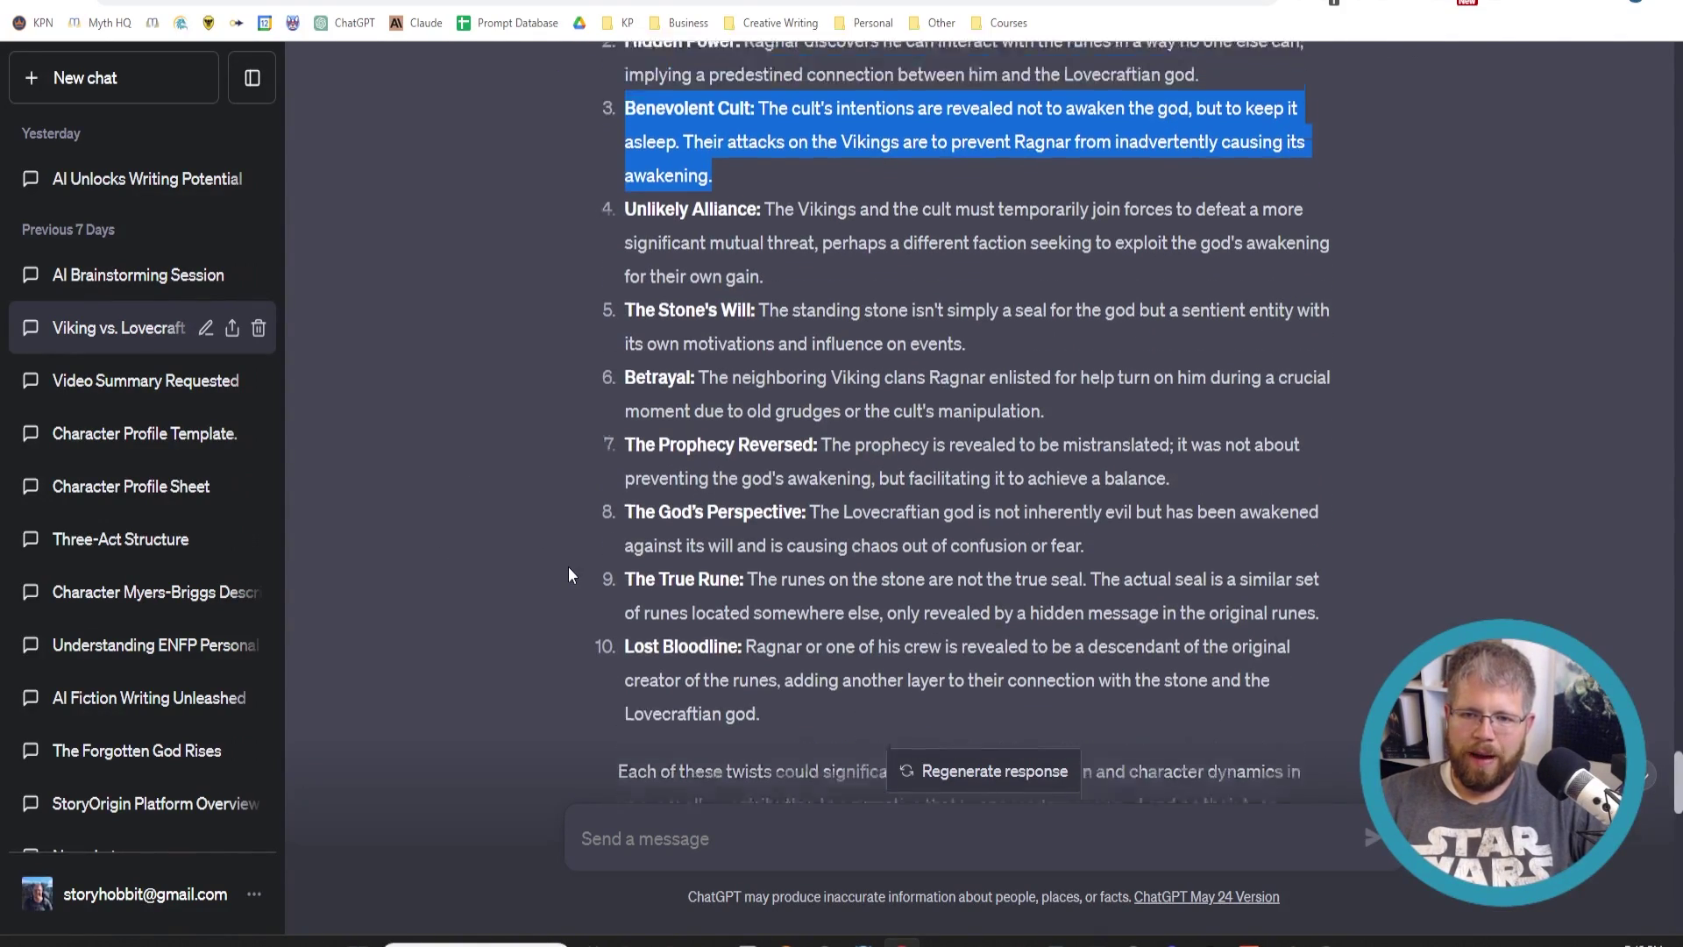
scroll(568, 567, "down", 5)
scroll(568, 574, "down", 5)
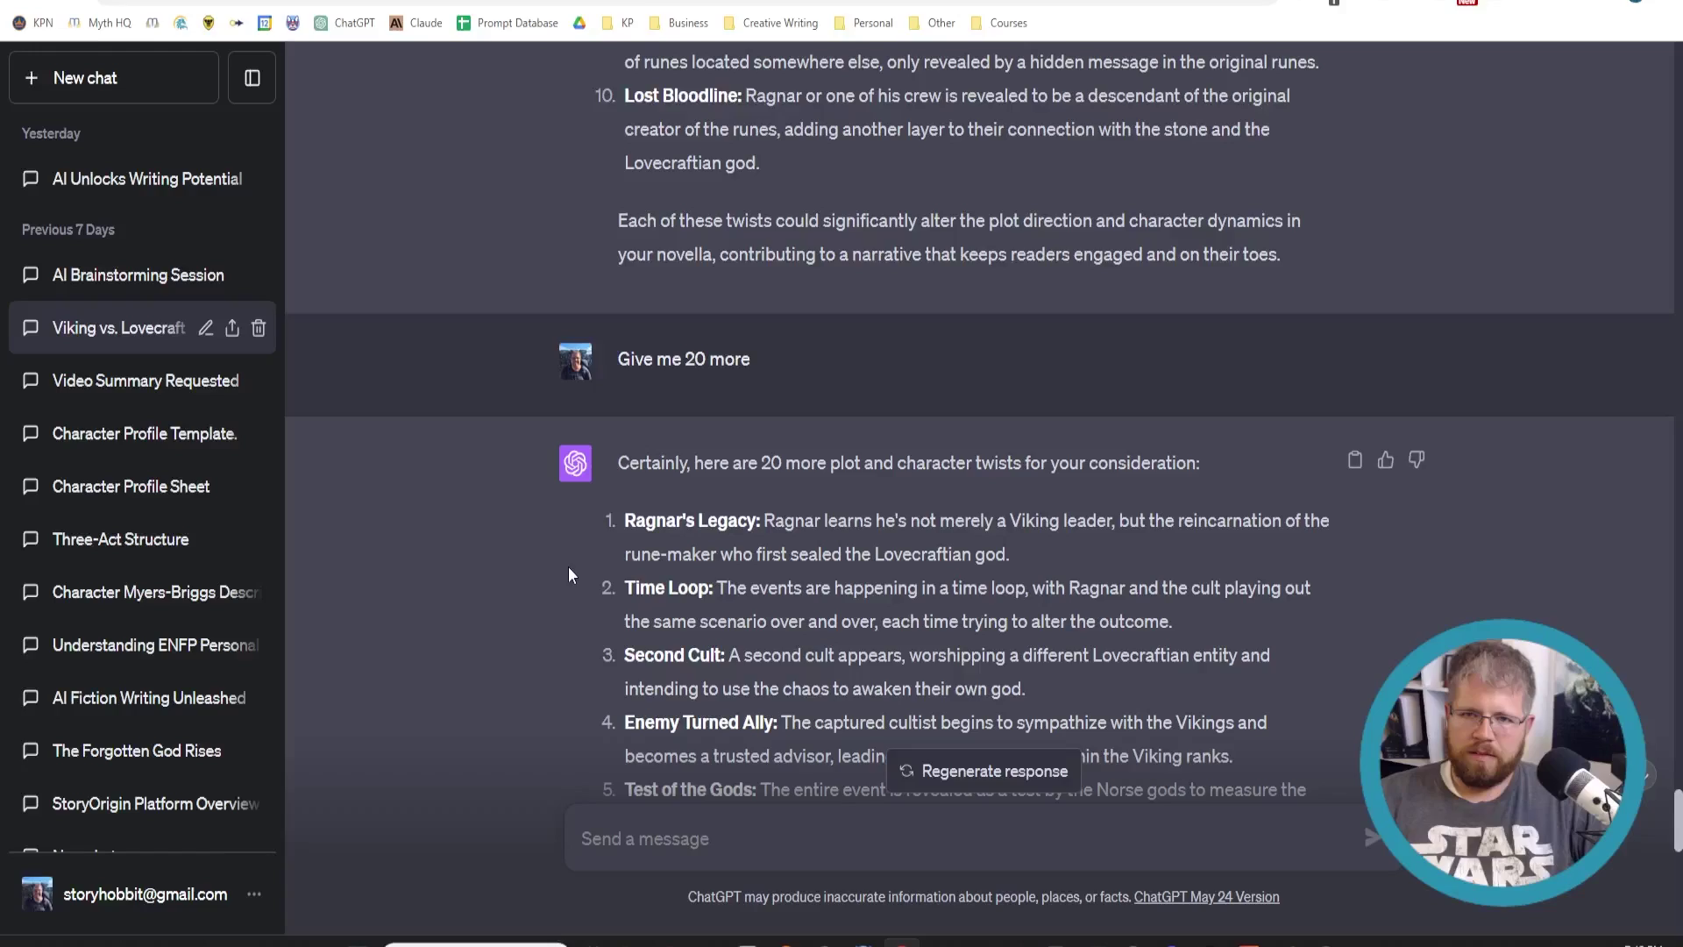
scroll(491, 631, "down", 3)
scroll(496, 619, "up", 1)
scroll(679, 342, "up", 10)
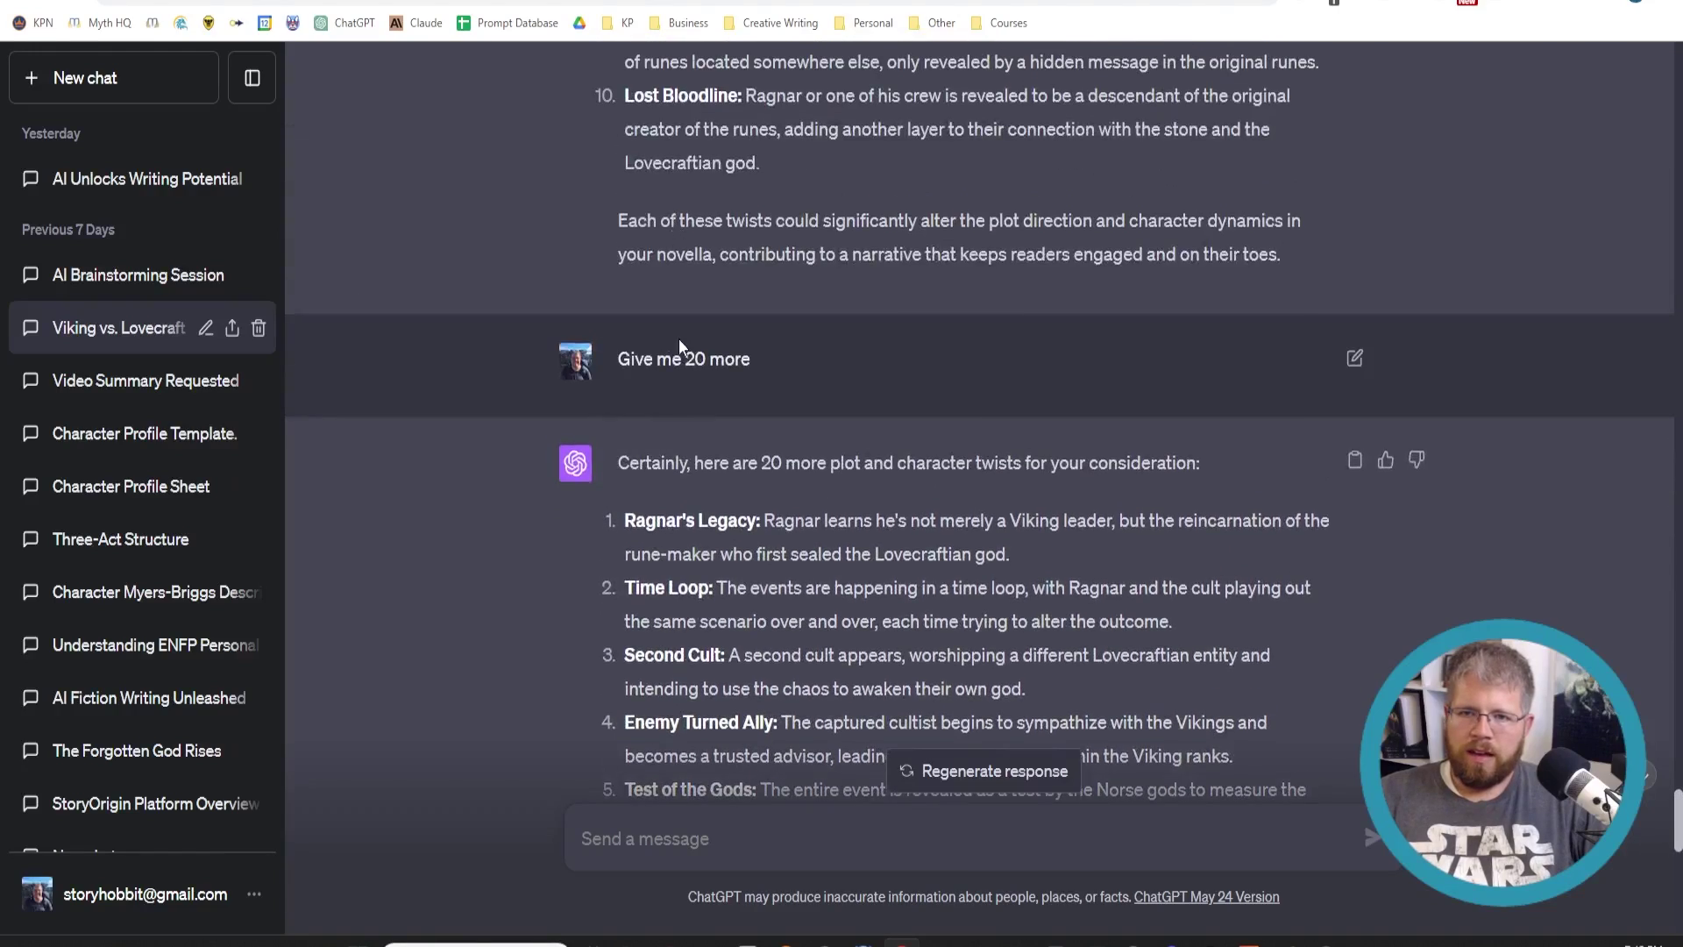
scroll(681, 423, "down", 8)
scroll(676, 416, "down", 2)
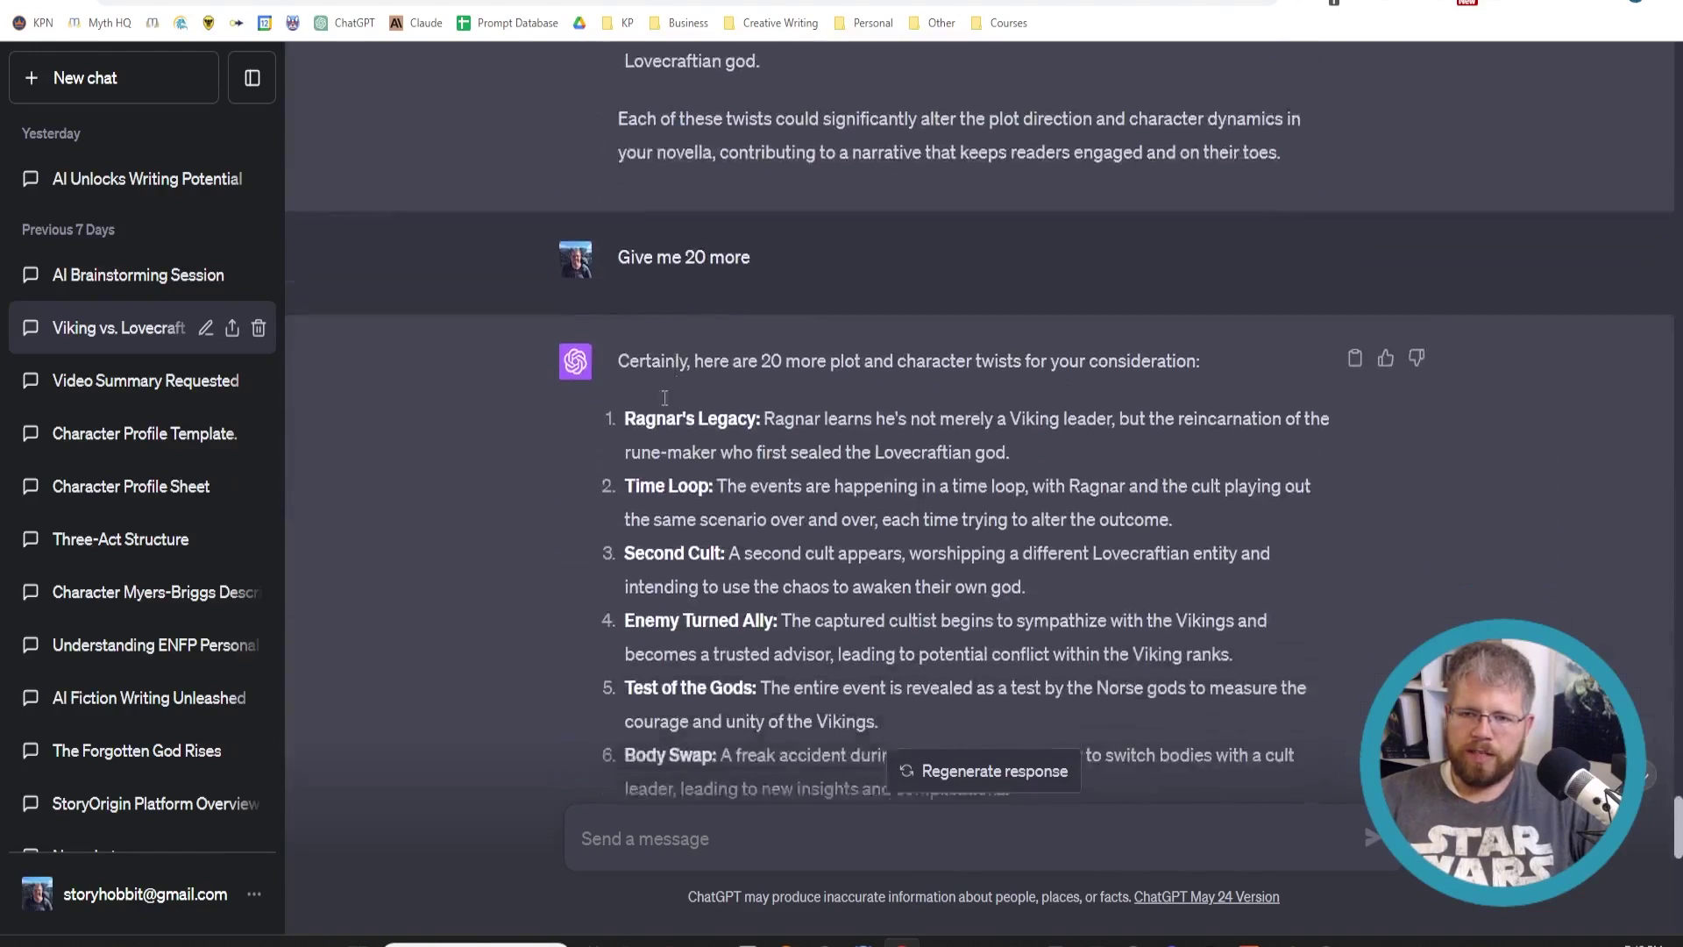
left_click_drag(811, 230, 606, 225)
scroll(505, 539, "down", 6)
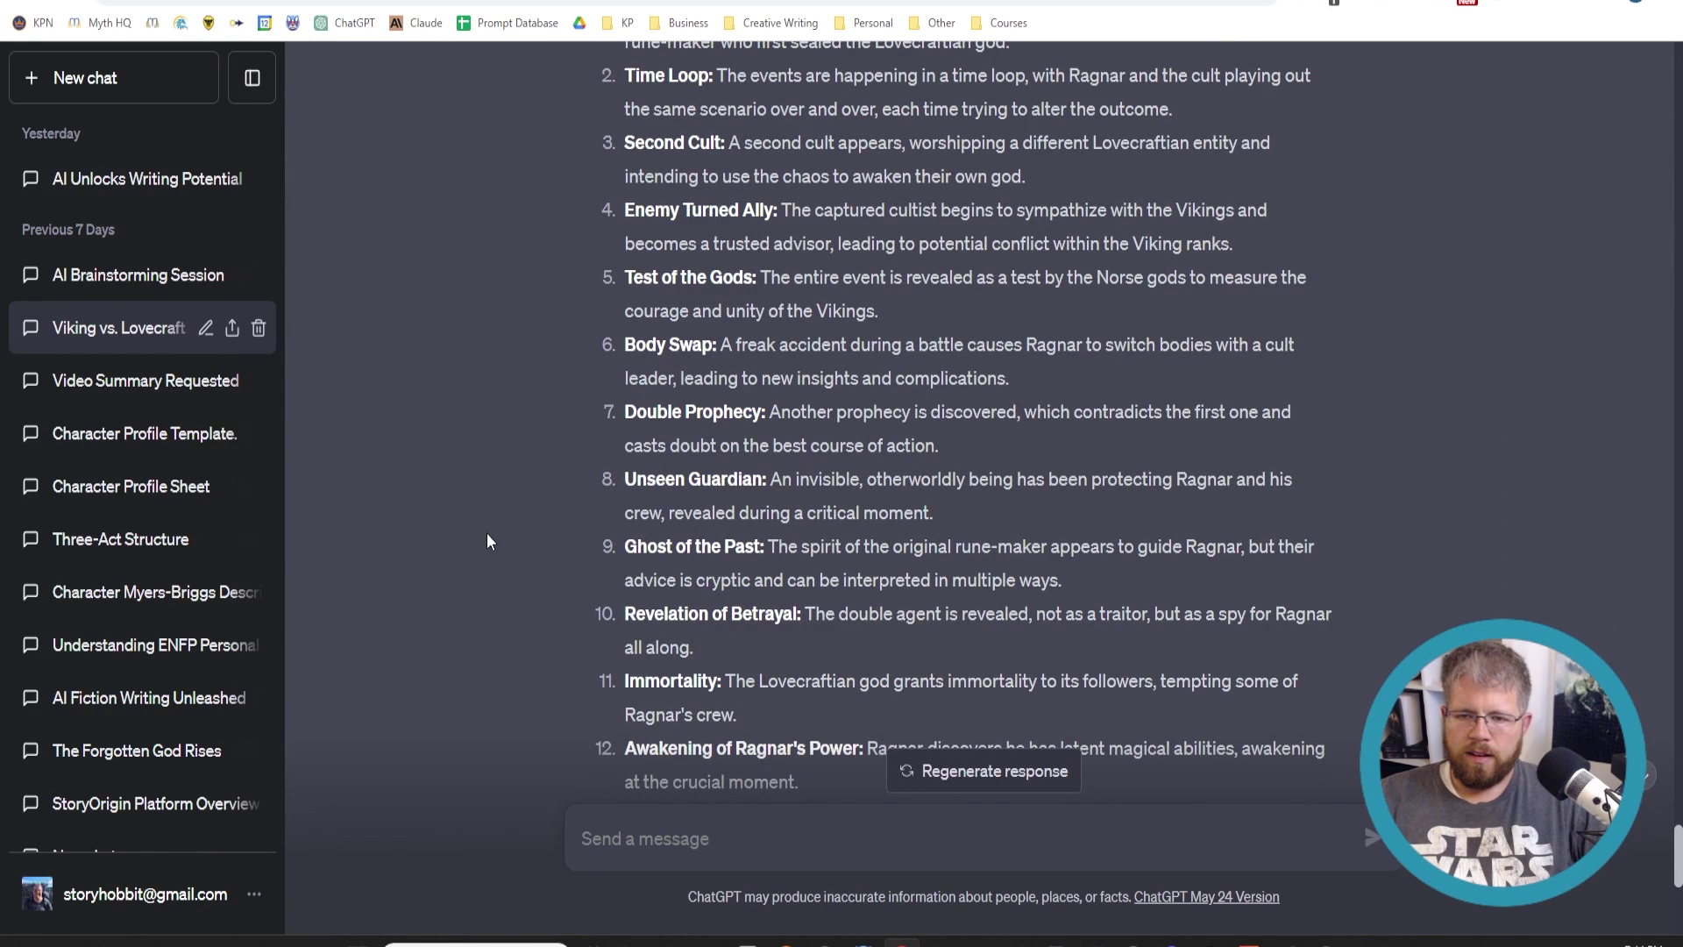
scroll(487, 541, "down", 6)
scroll(488, 541, "down", 2)
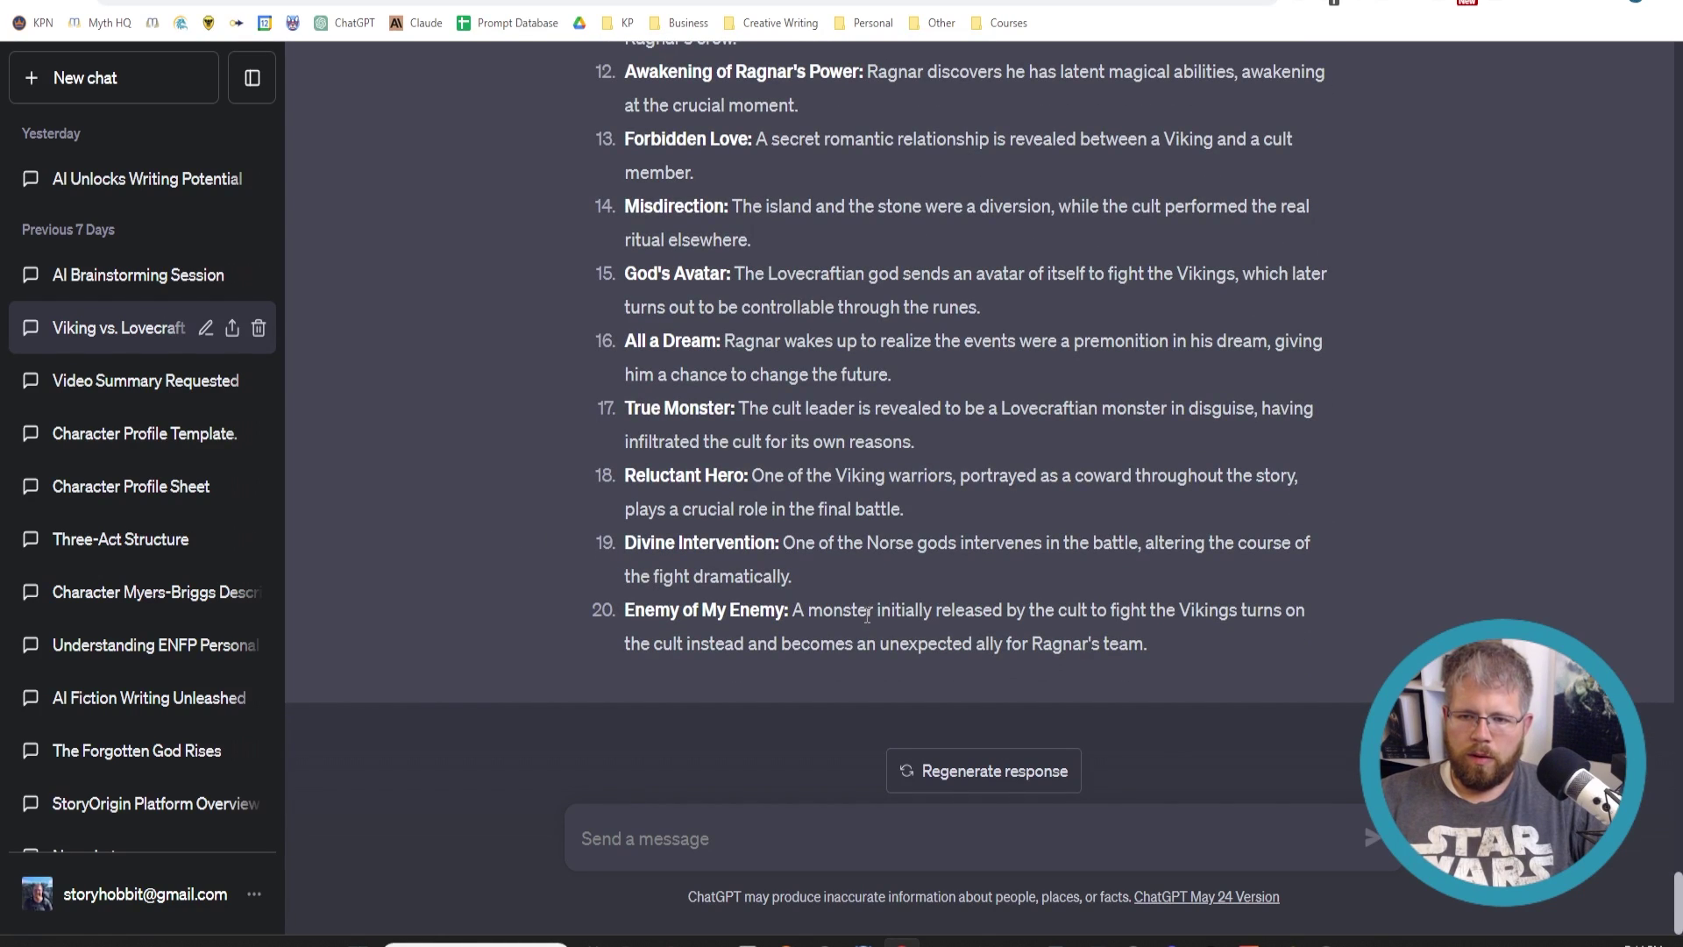
scroll(834, 632, "up", 20)
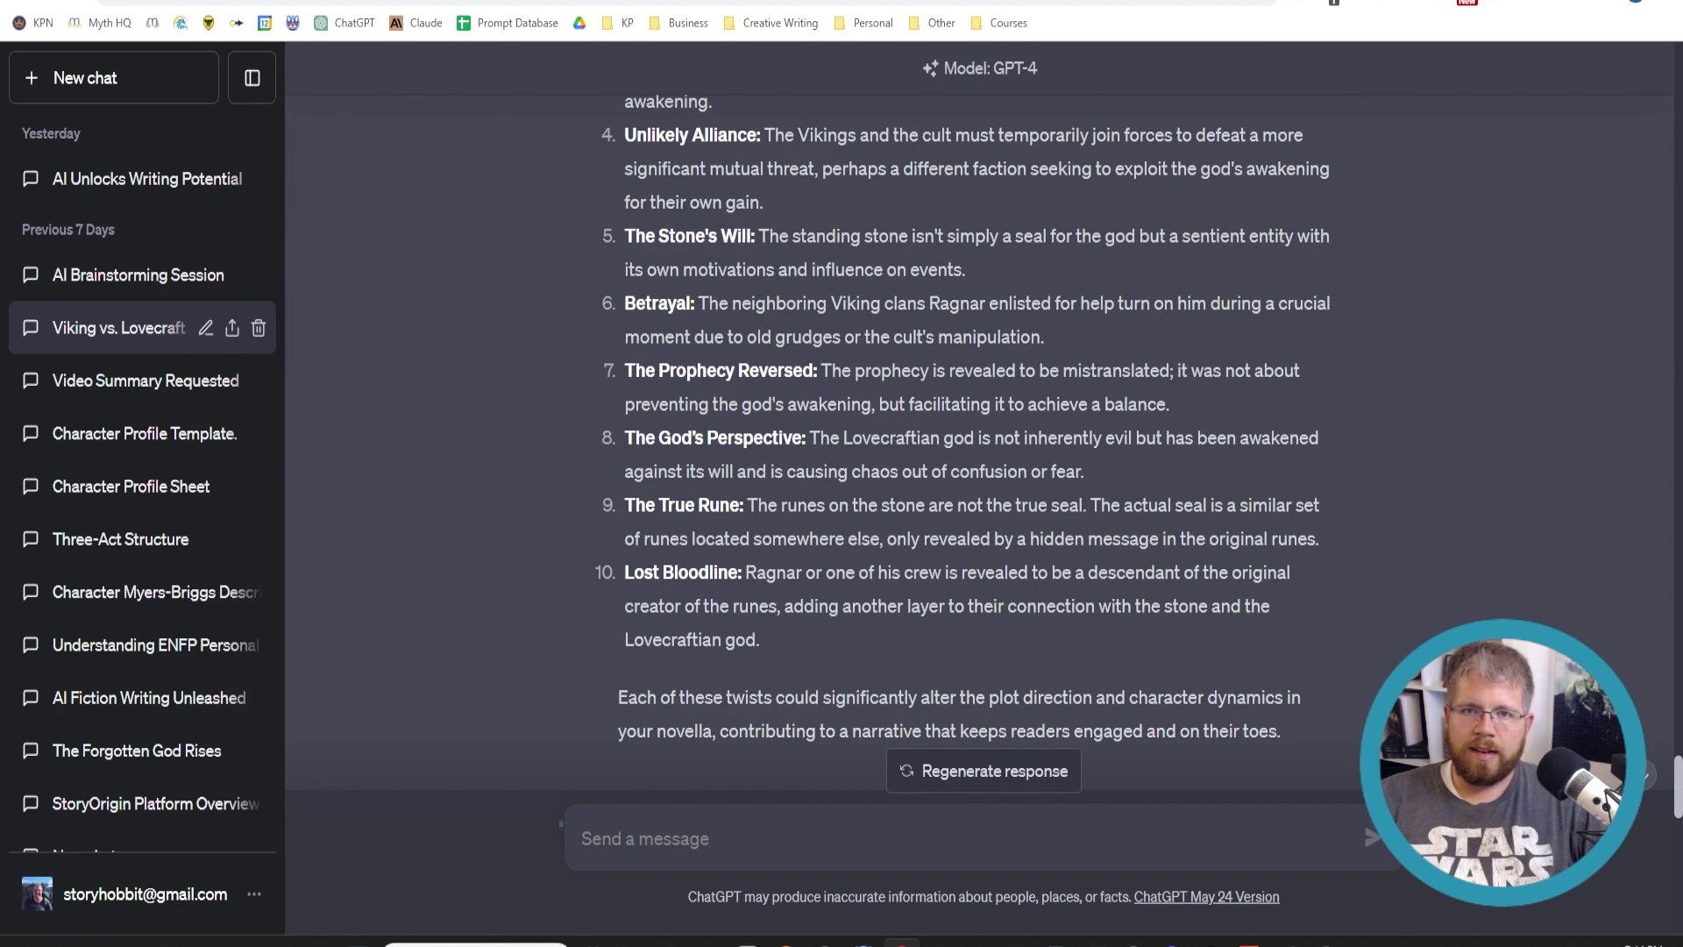
- Load Atticus in a new tab and review the novella summary, Setting through plot points
key("ctrl+t")
left_click(286, 23)
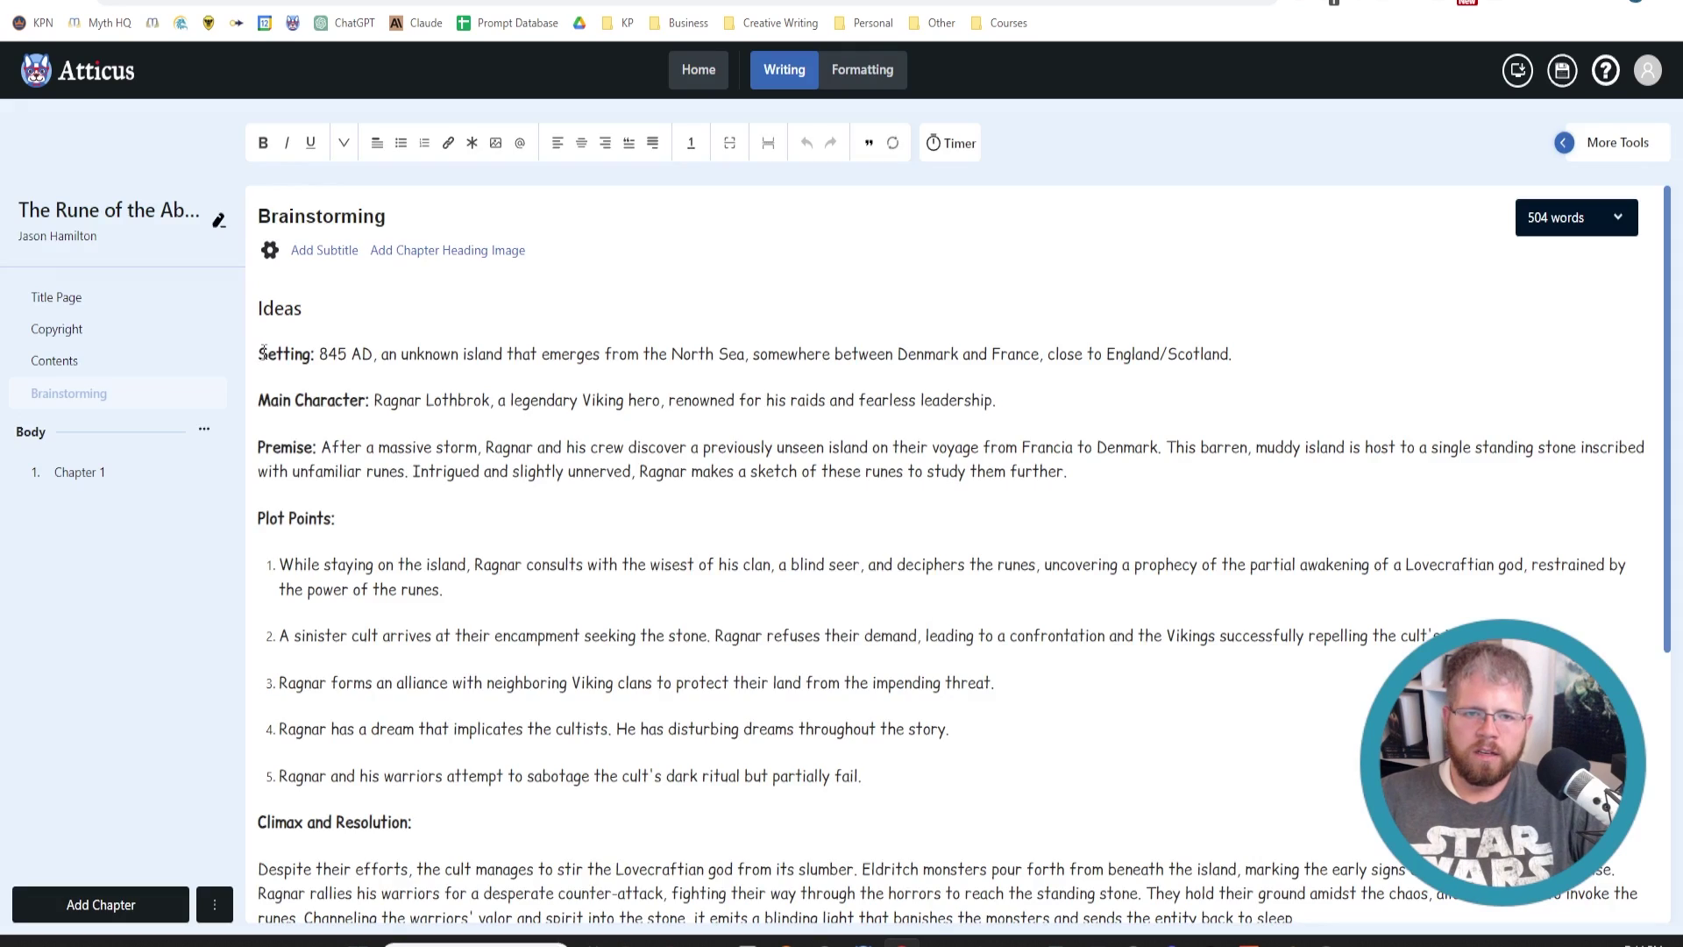
left_click_drag(260, 353, 644, 590)
left_click(644, 590)
- Scroll down the Brainstorming chapter to review the Plot Twist paragraph
scroll(459, 359, "up", 3)
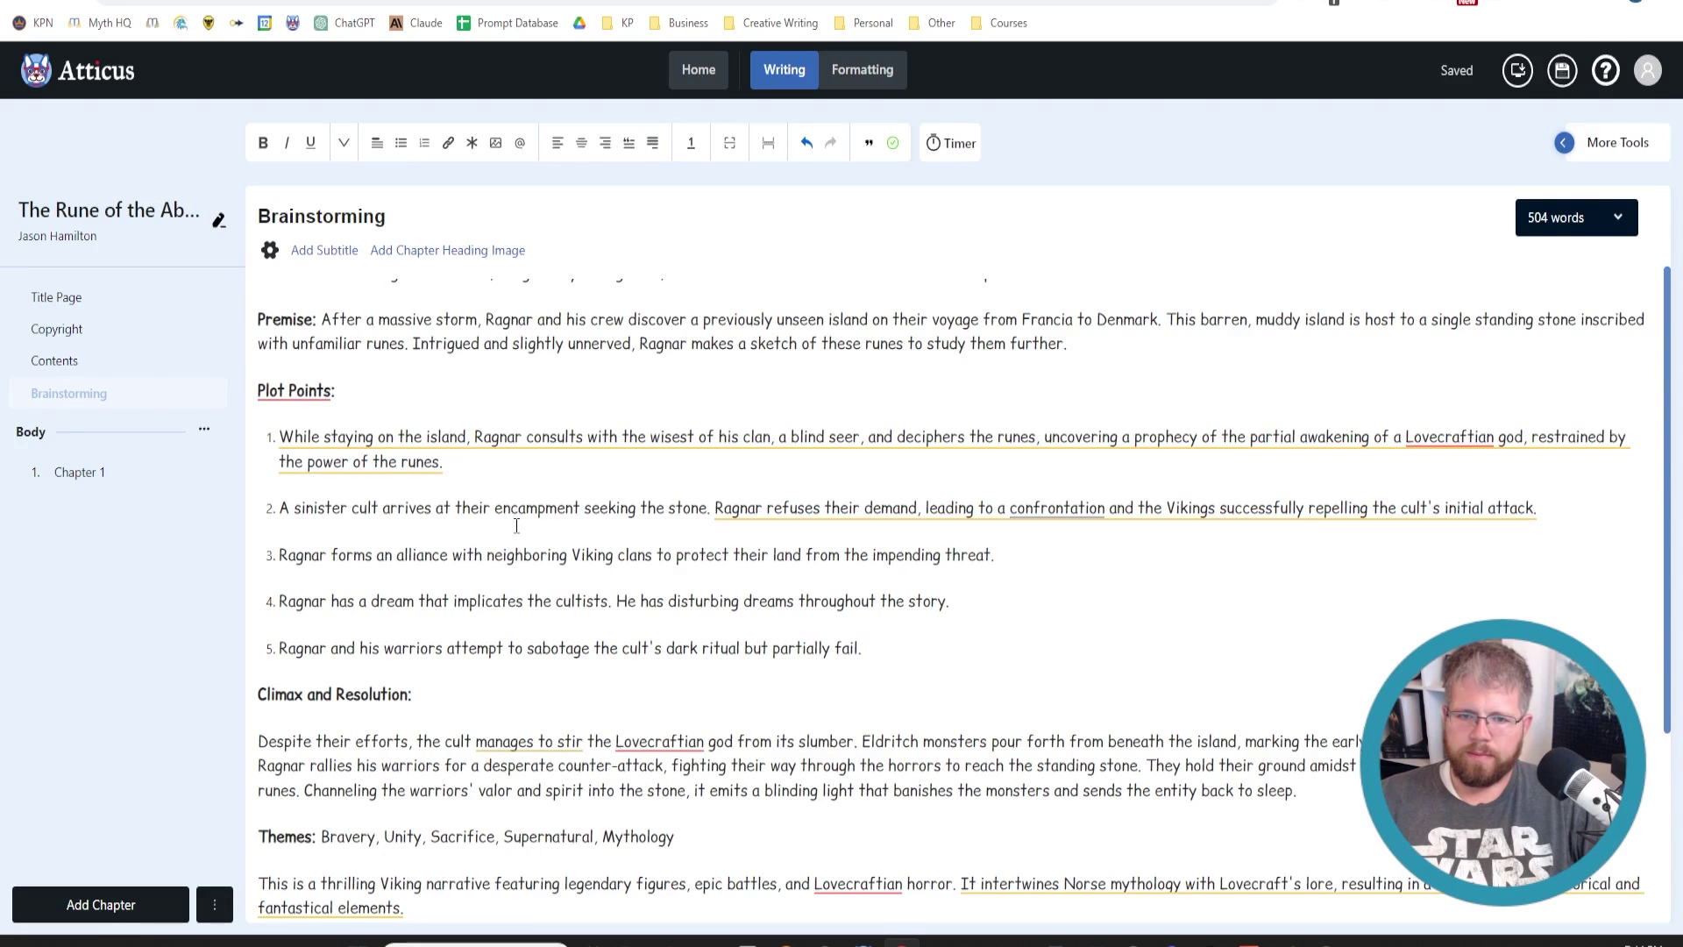
scroll(635, 601, "down", 1)
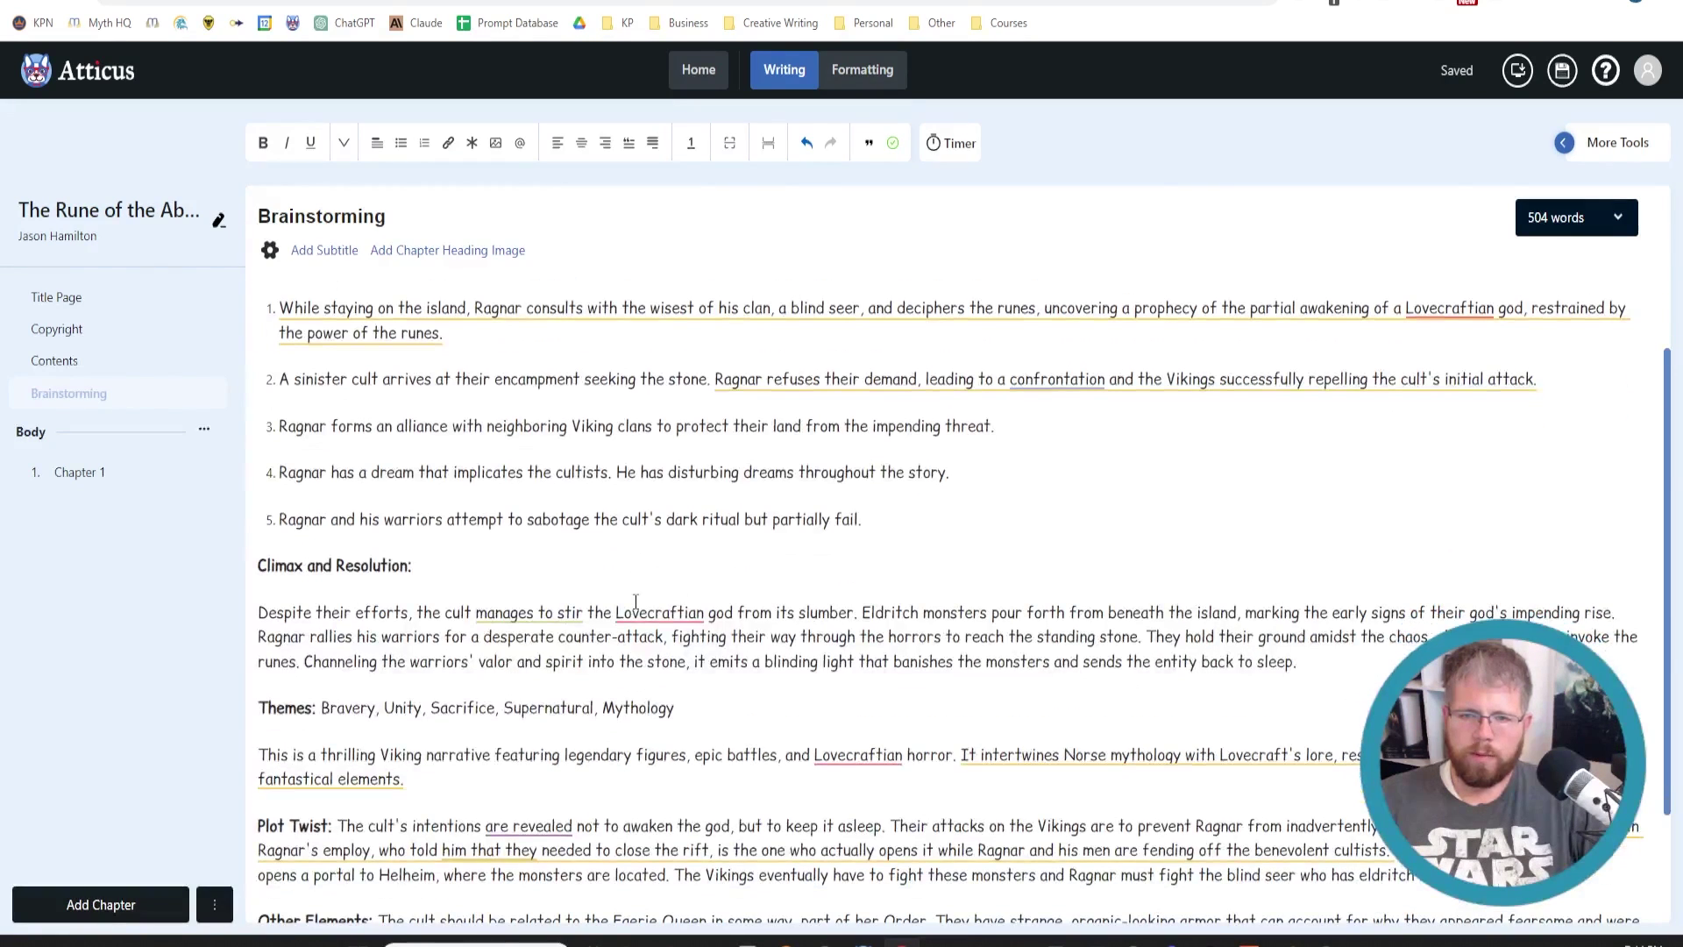
scroll(404, 614, "down", 2)
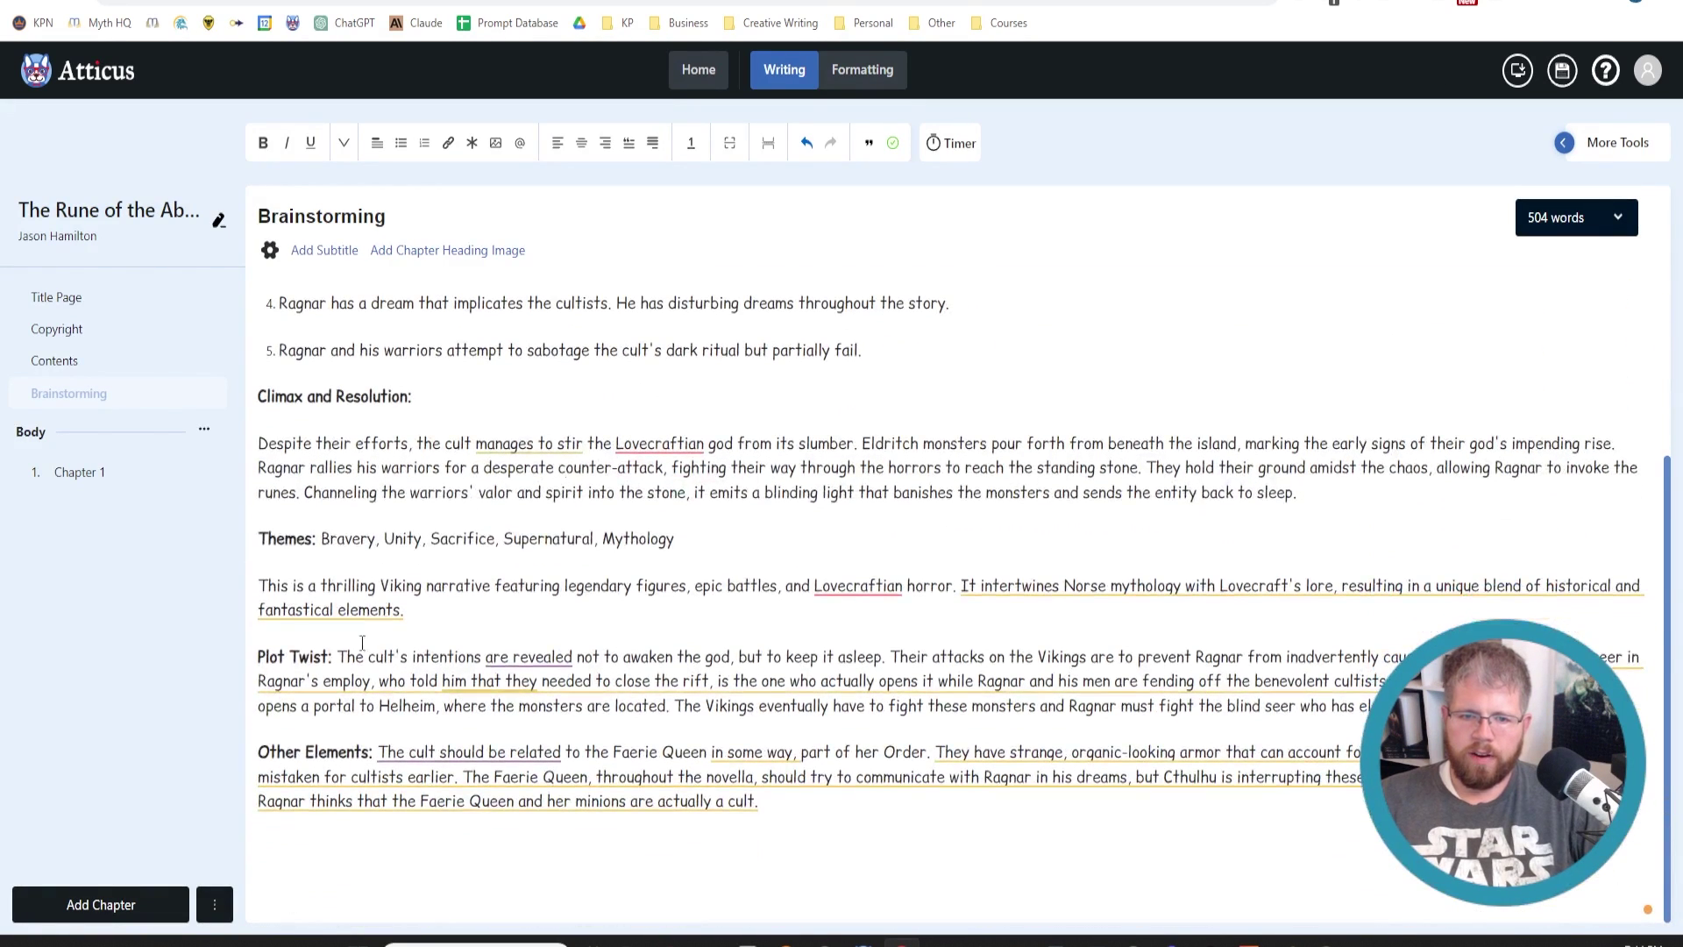
left_click_drag(277, 649, 1378, 706)
left_click(920, 803)
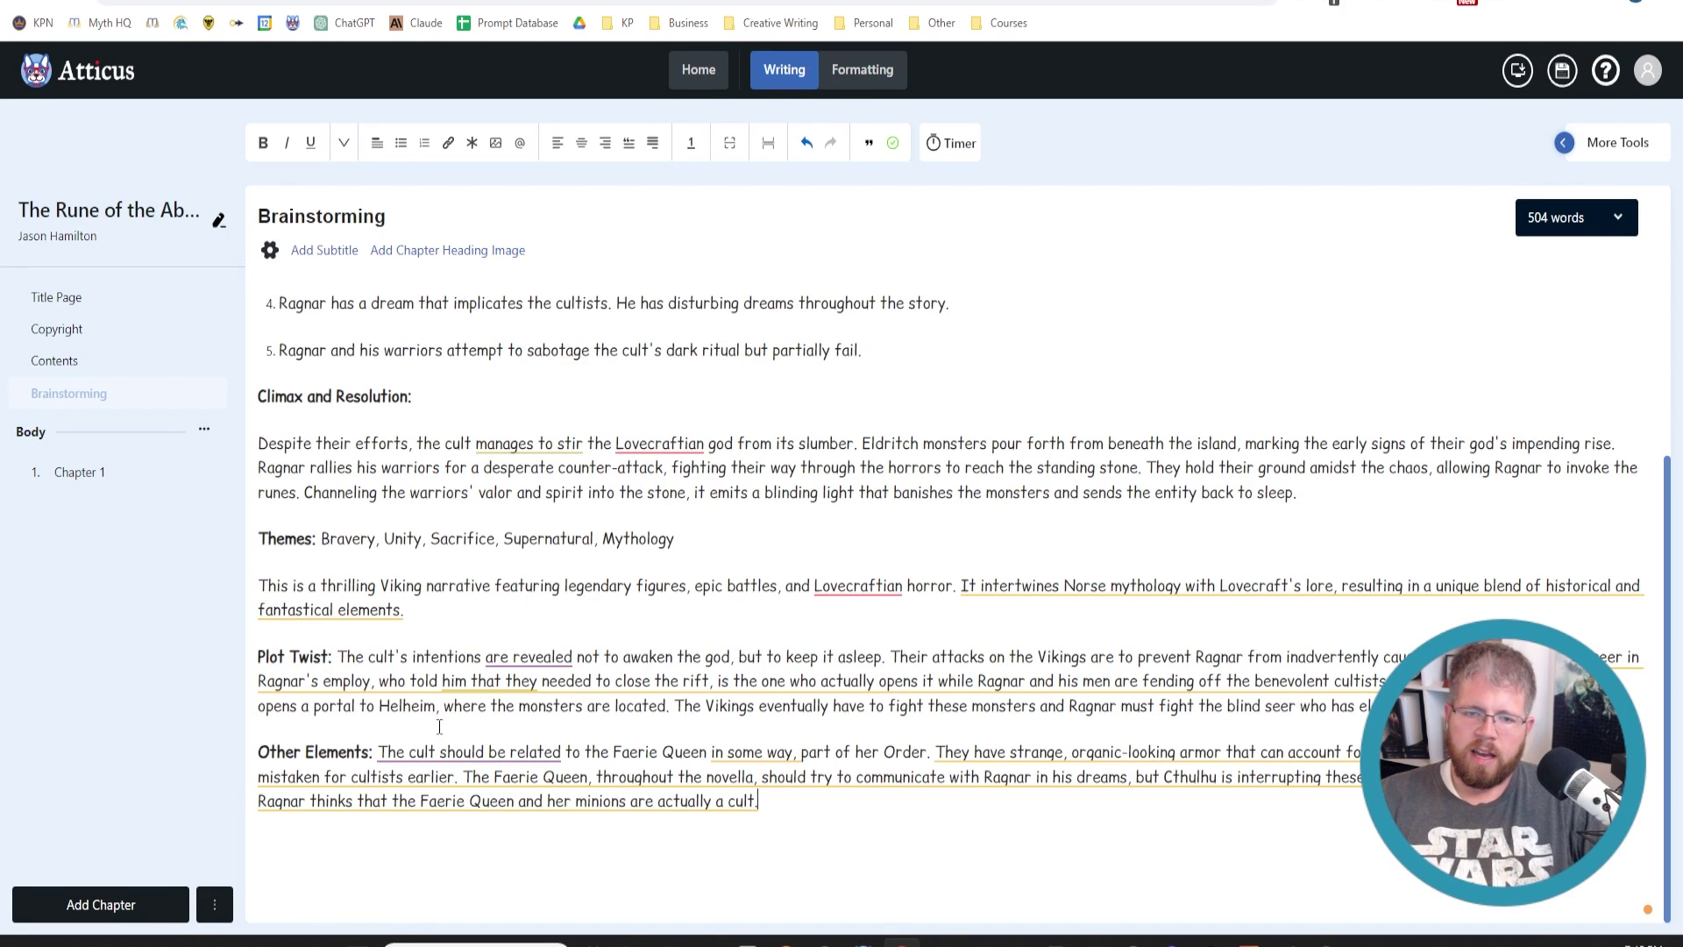
mouse_move(338, 671)
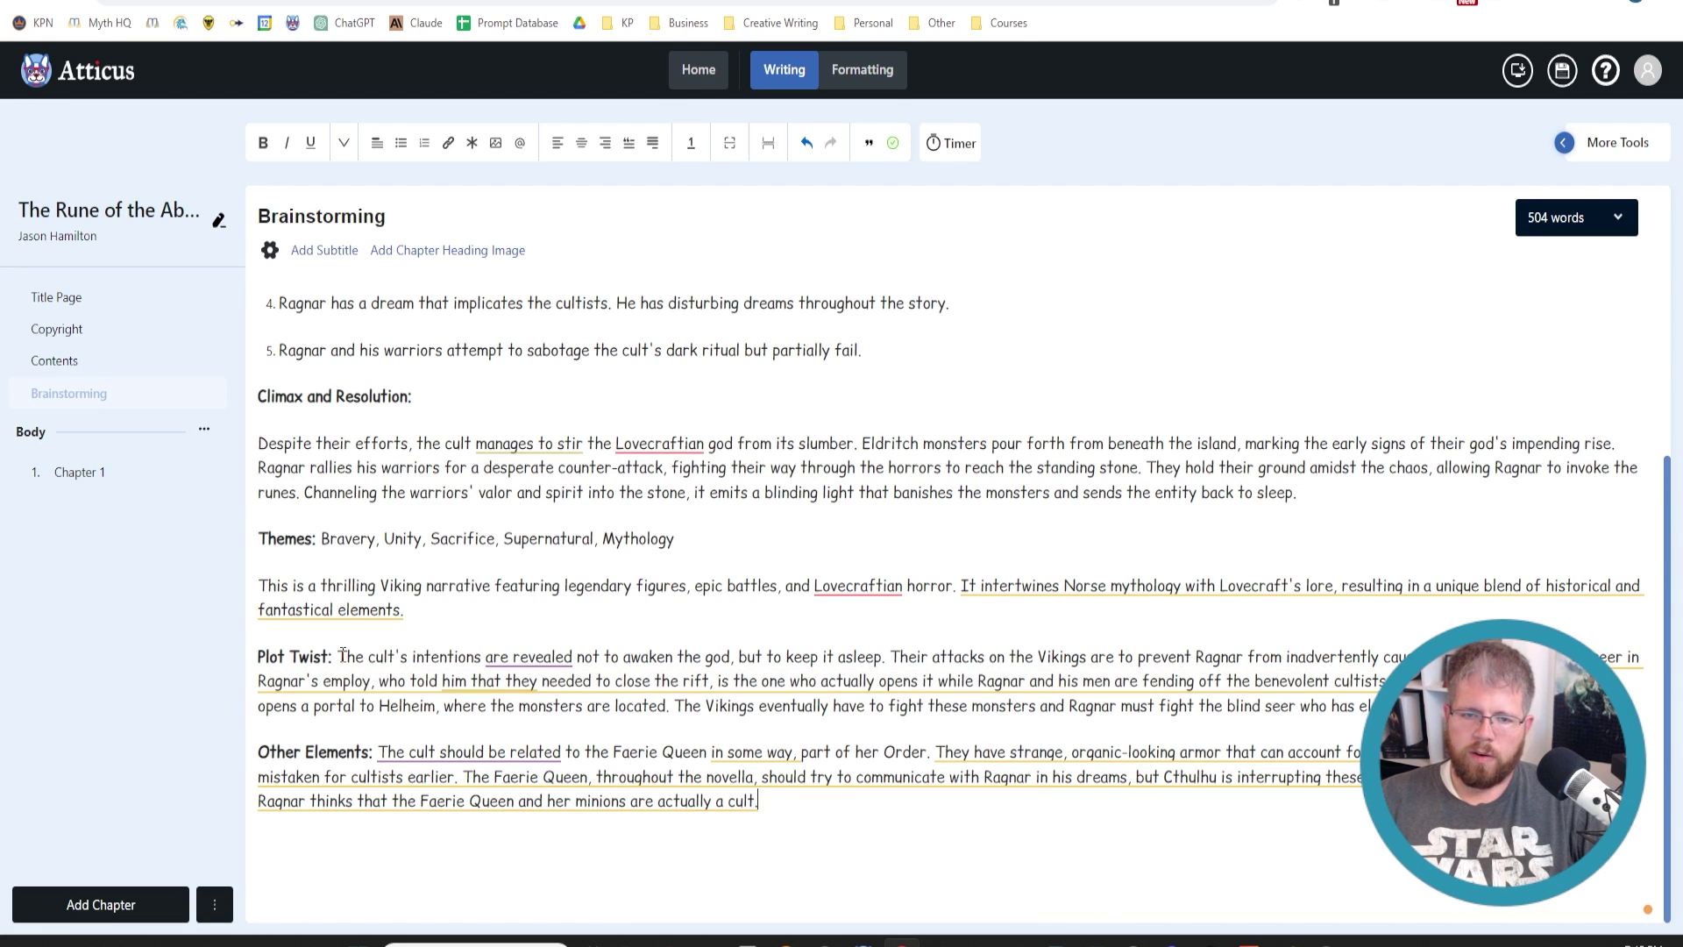
- Review the Plot Twist and Other Elements paragraphs, dismissing the style-guide and simplify-sentence suggestions
left_click_drag(339, 655, 1372, 706)
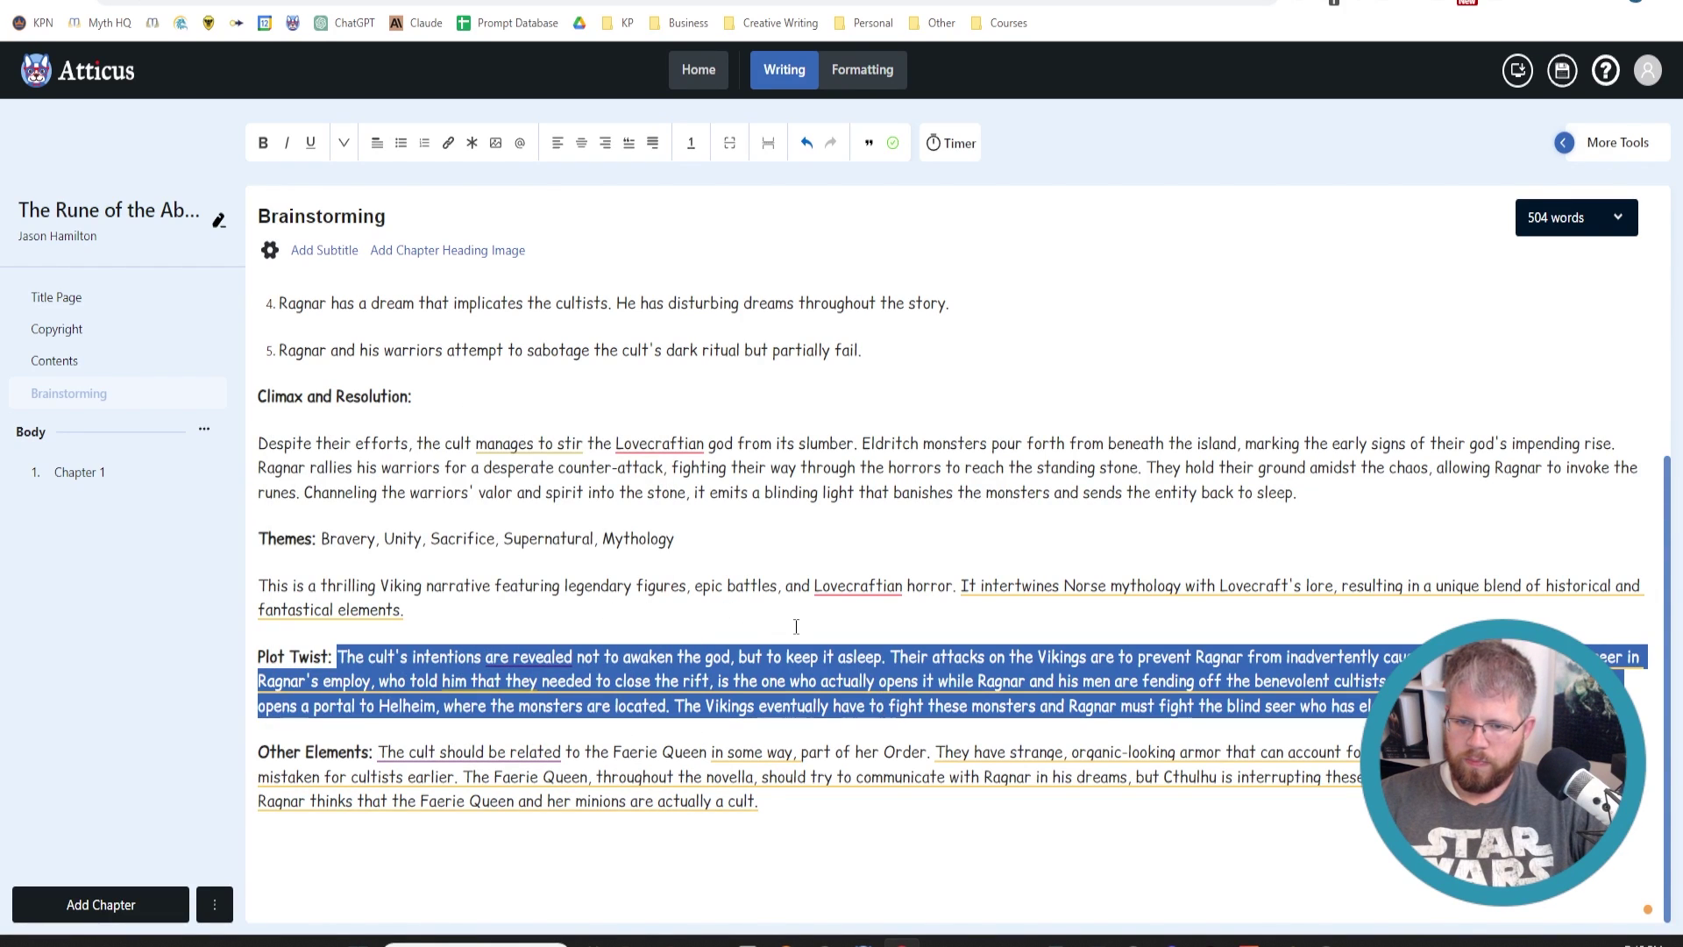
left_click(1159, 706)
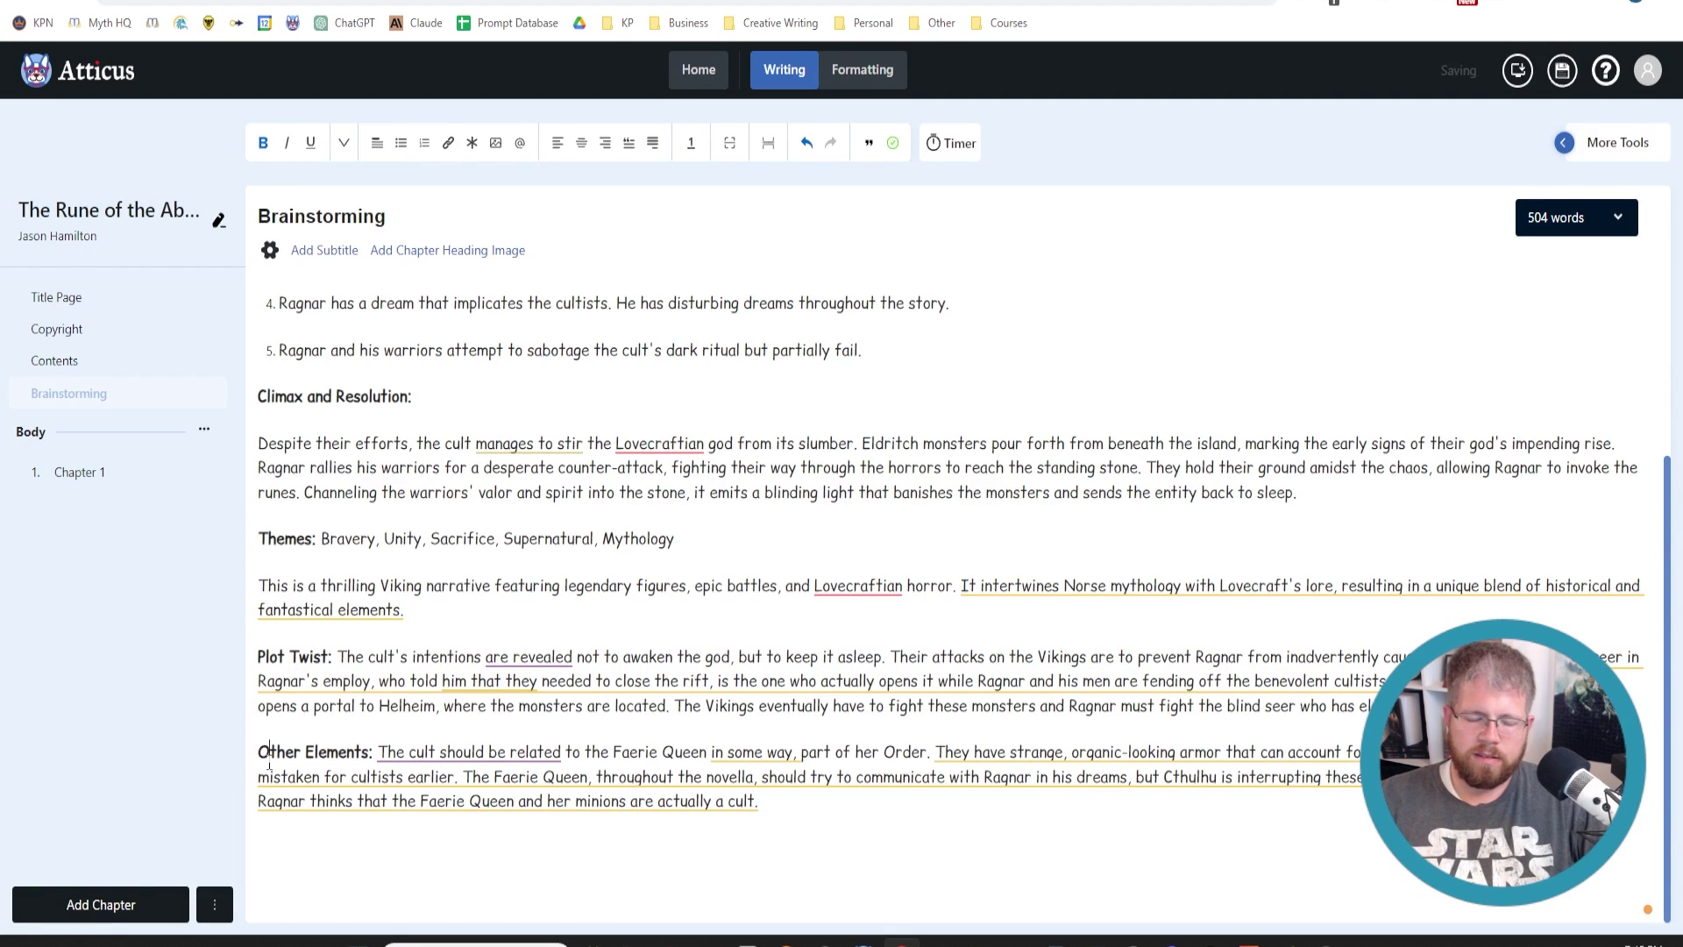
mouse_move(274, 765)
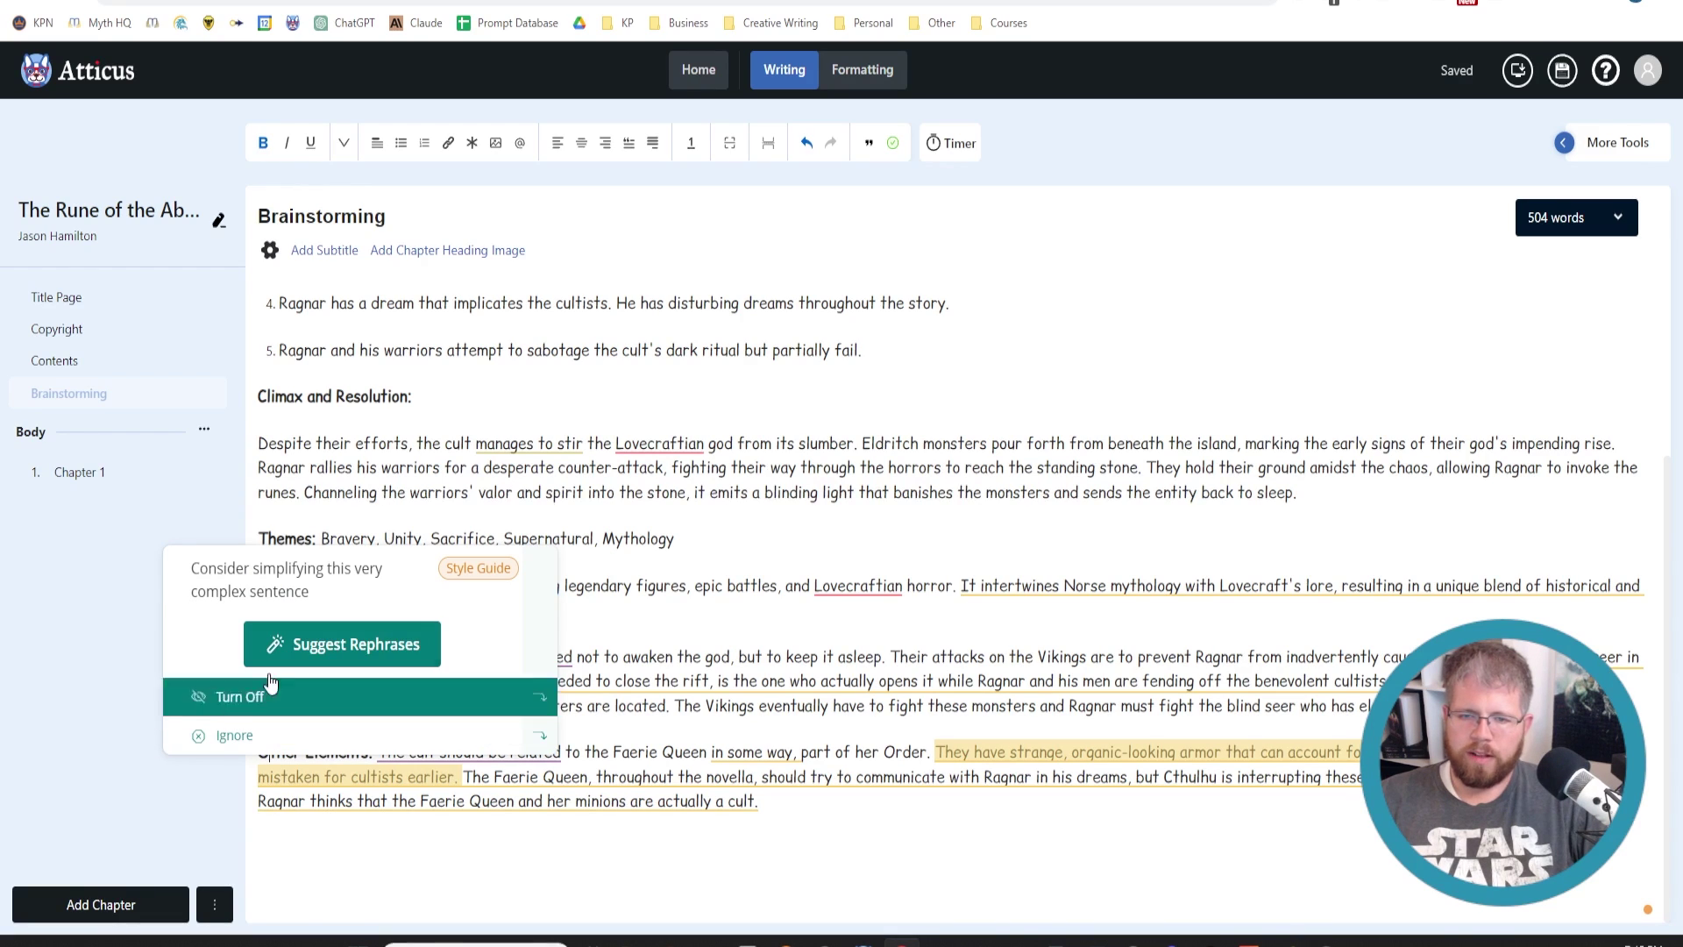
left_click(1190, 487)
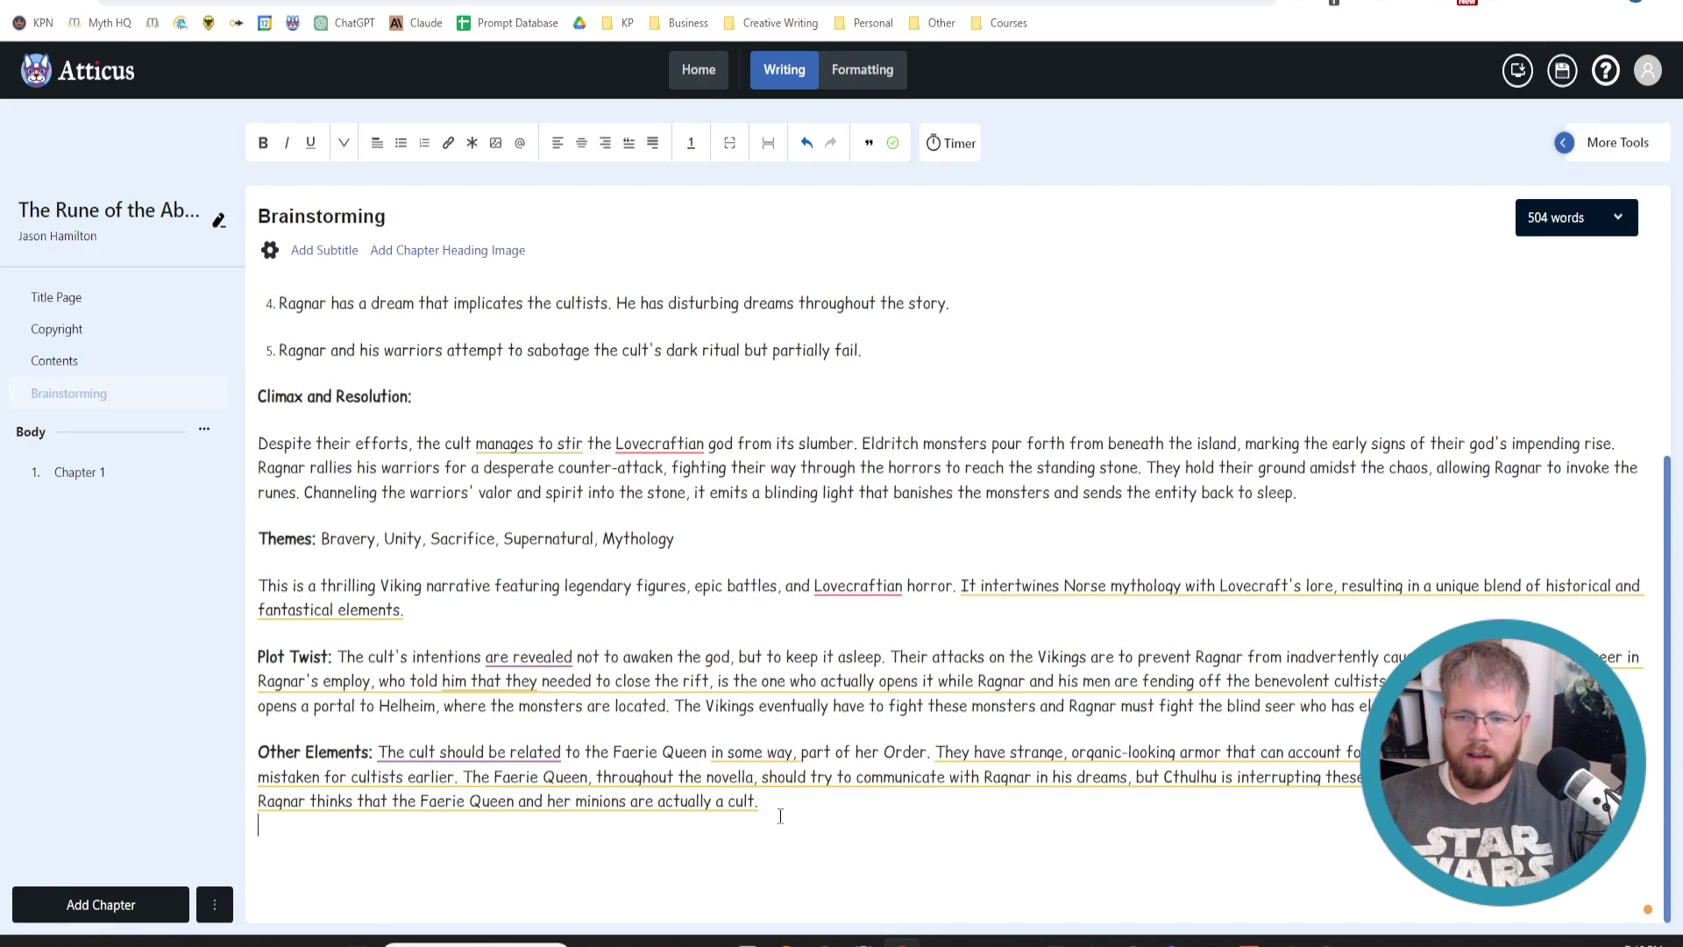
- Select and review the whole Brainstorming chapter, leaving it unchanged at 504 words
left_click_drag(770, 814, 272, 307)
scroll(526, 526, "down", 5)
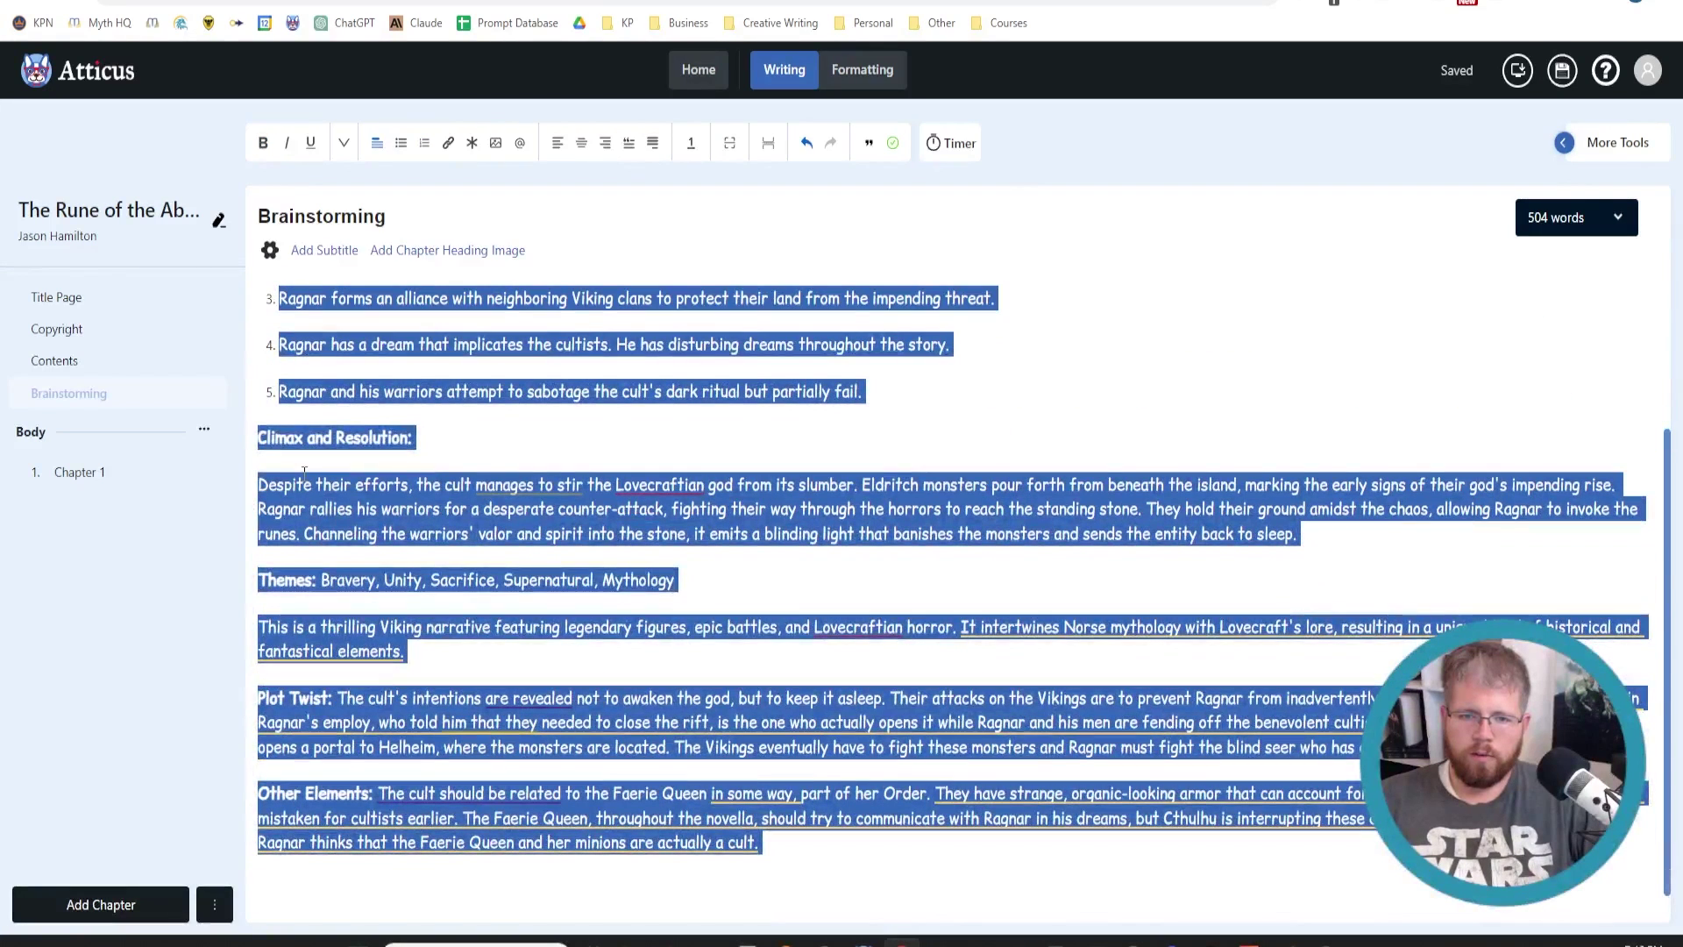
left_click(319, 532)
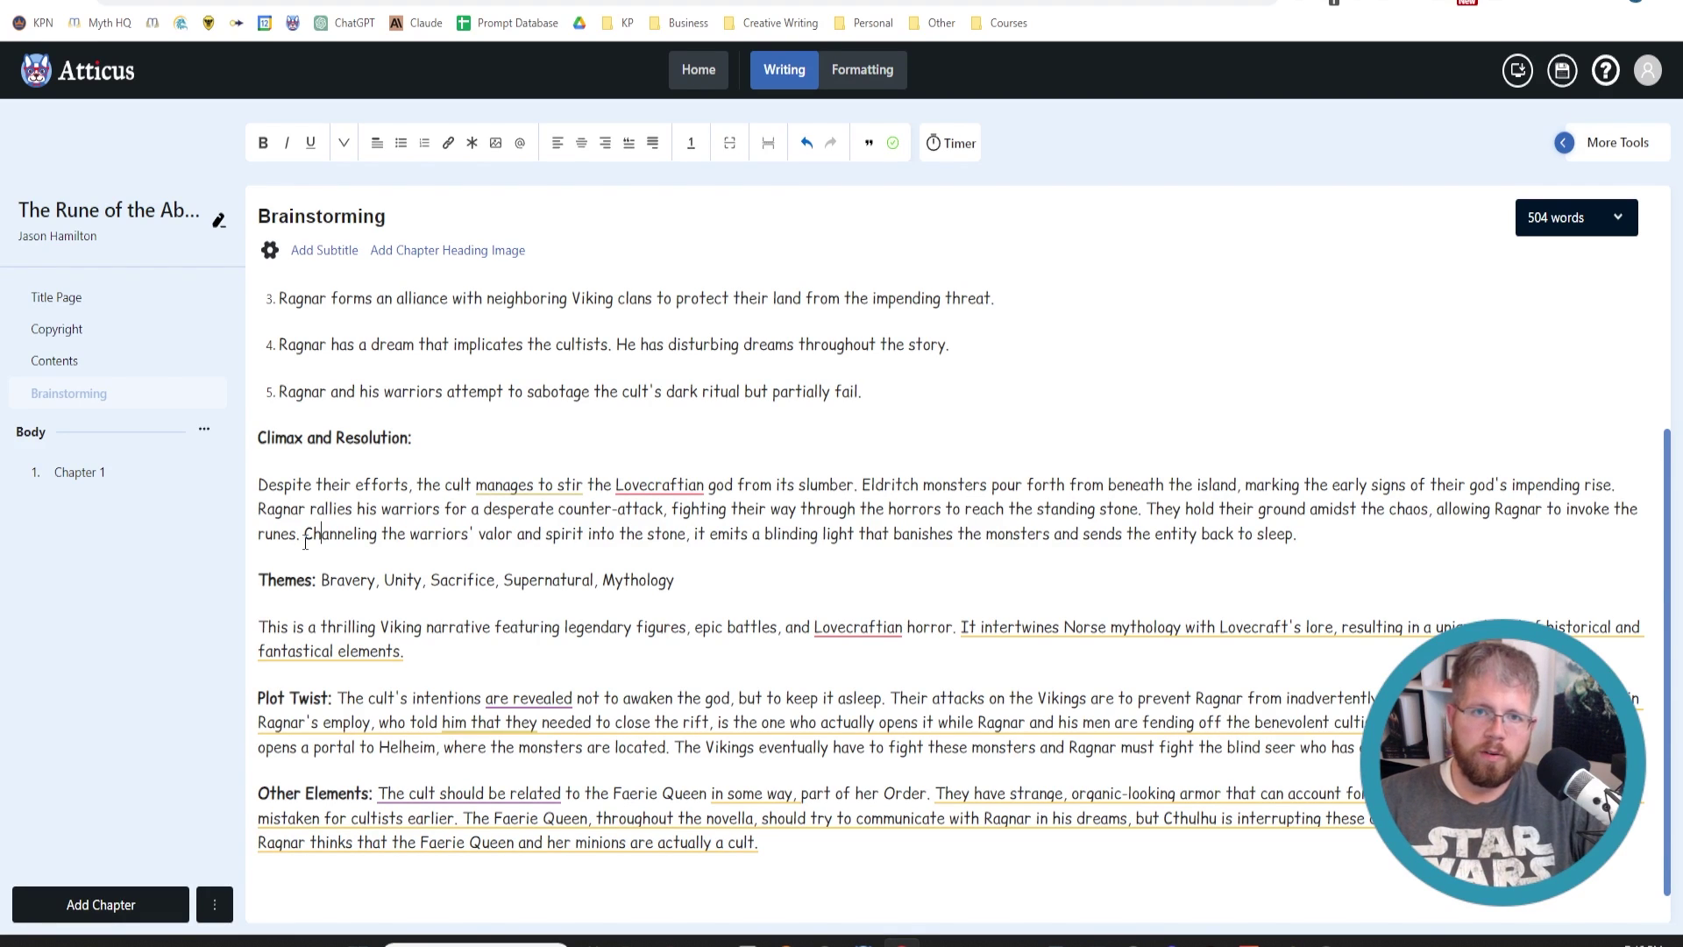
key("ctrl+Tab")
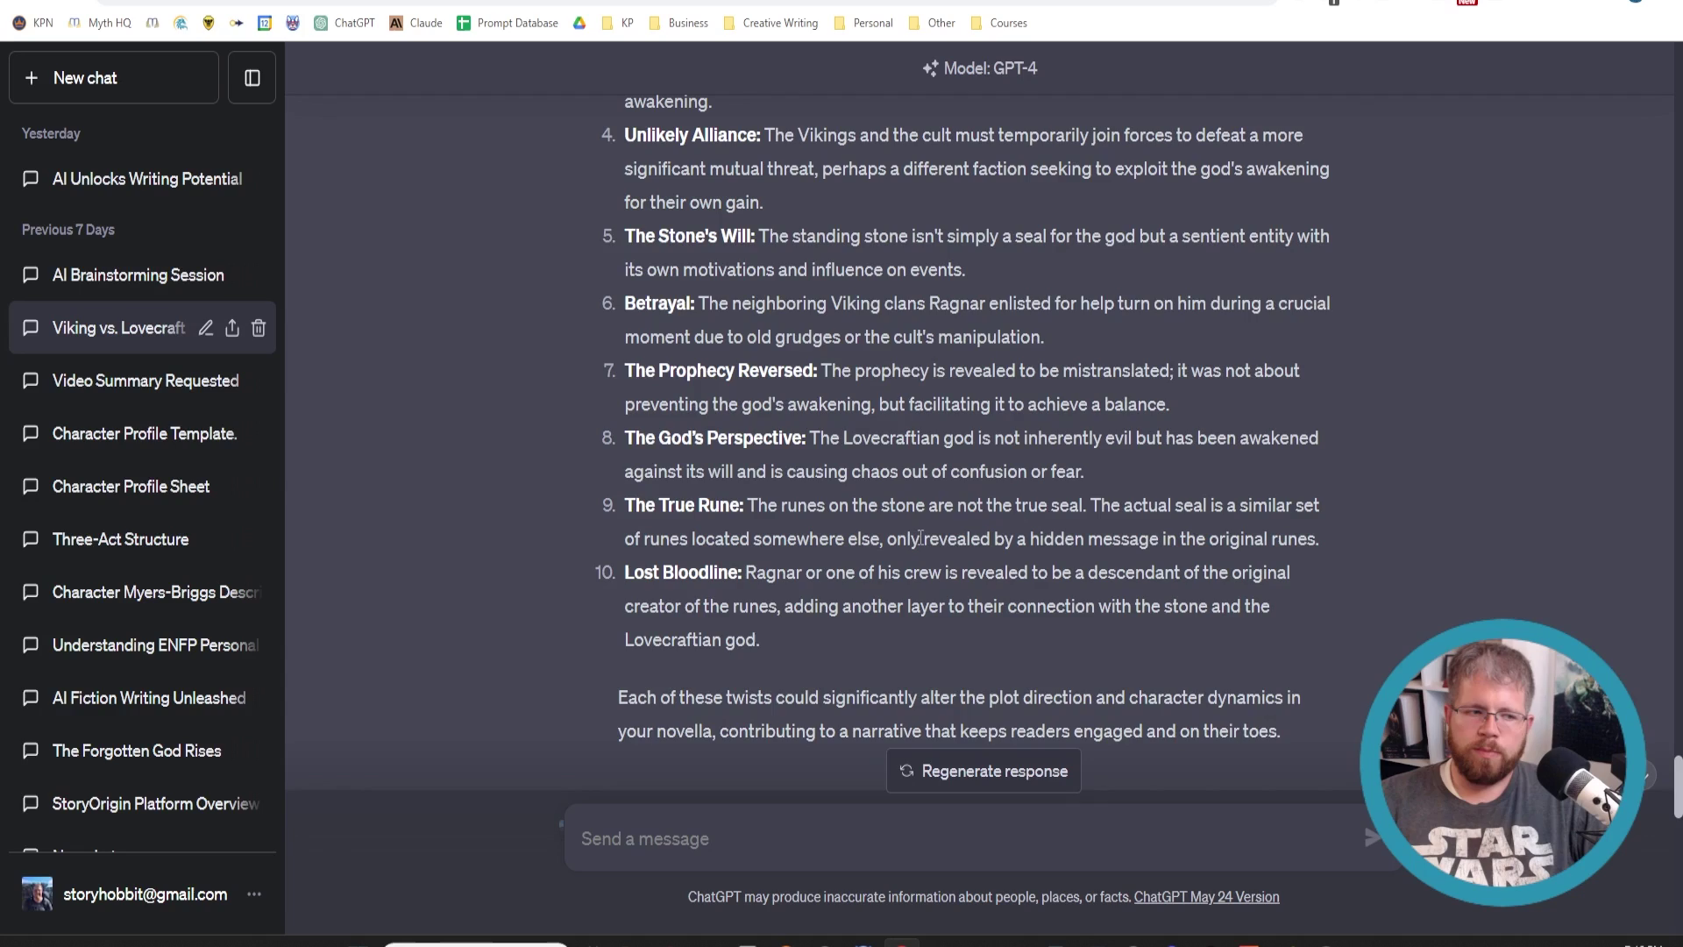
scroll(920, 537, "up", 15)
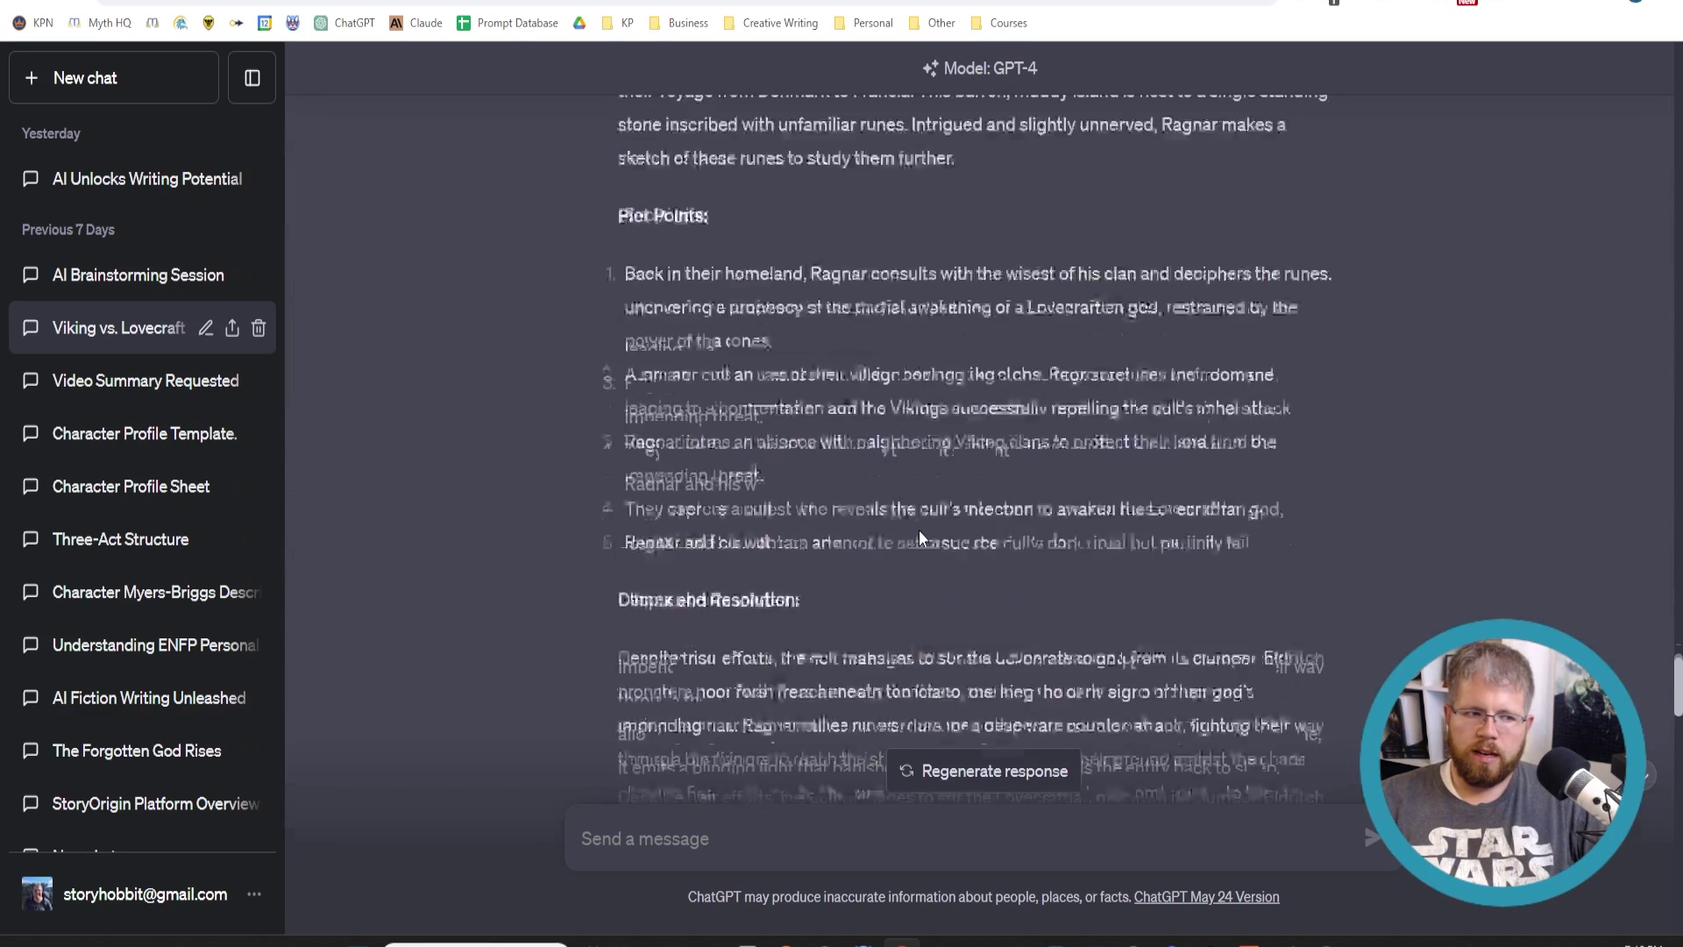
scroll(919, 532, "up", 8)
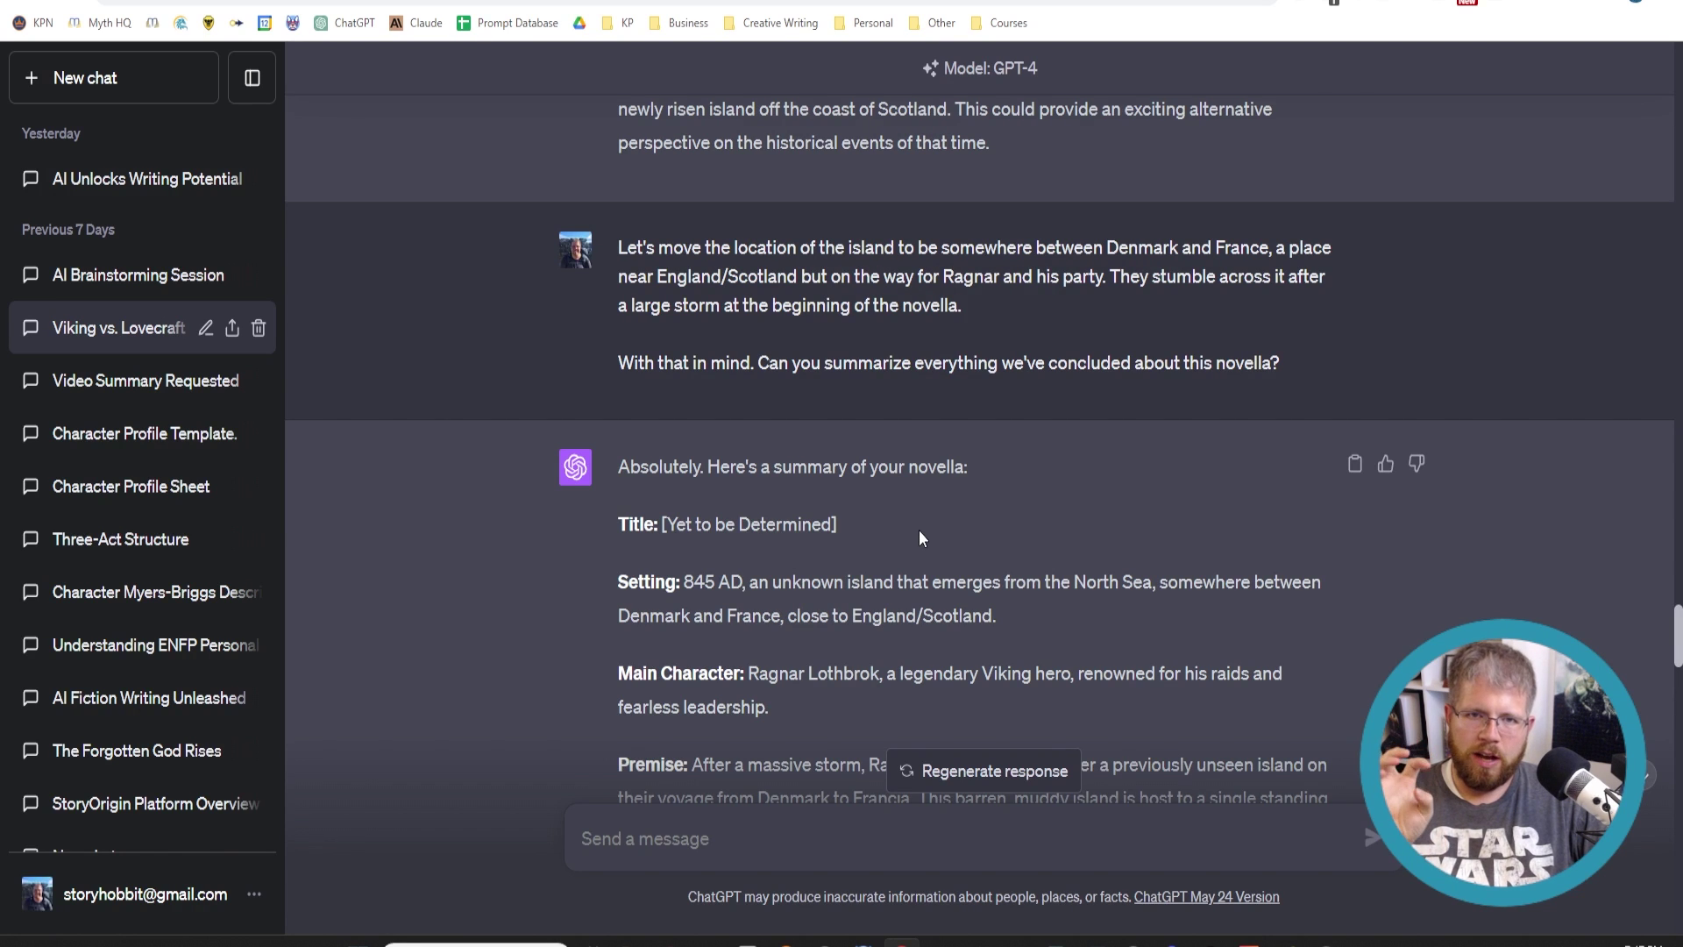
scroll(916, 534, "down", 6)
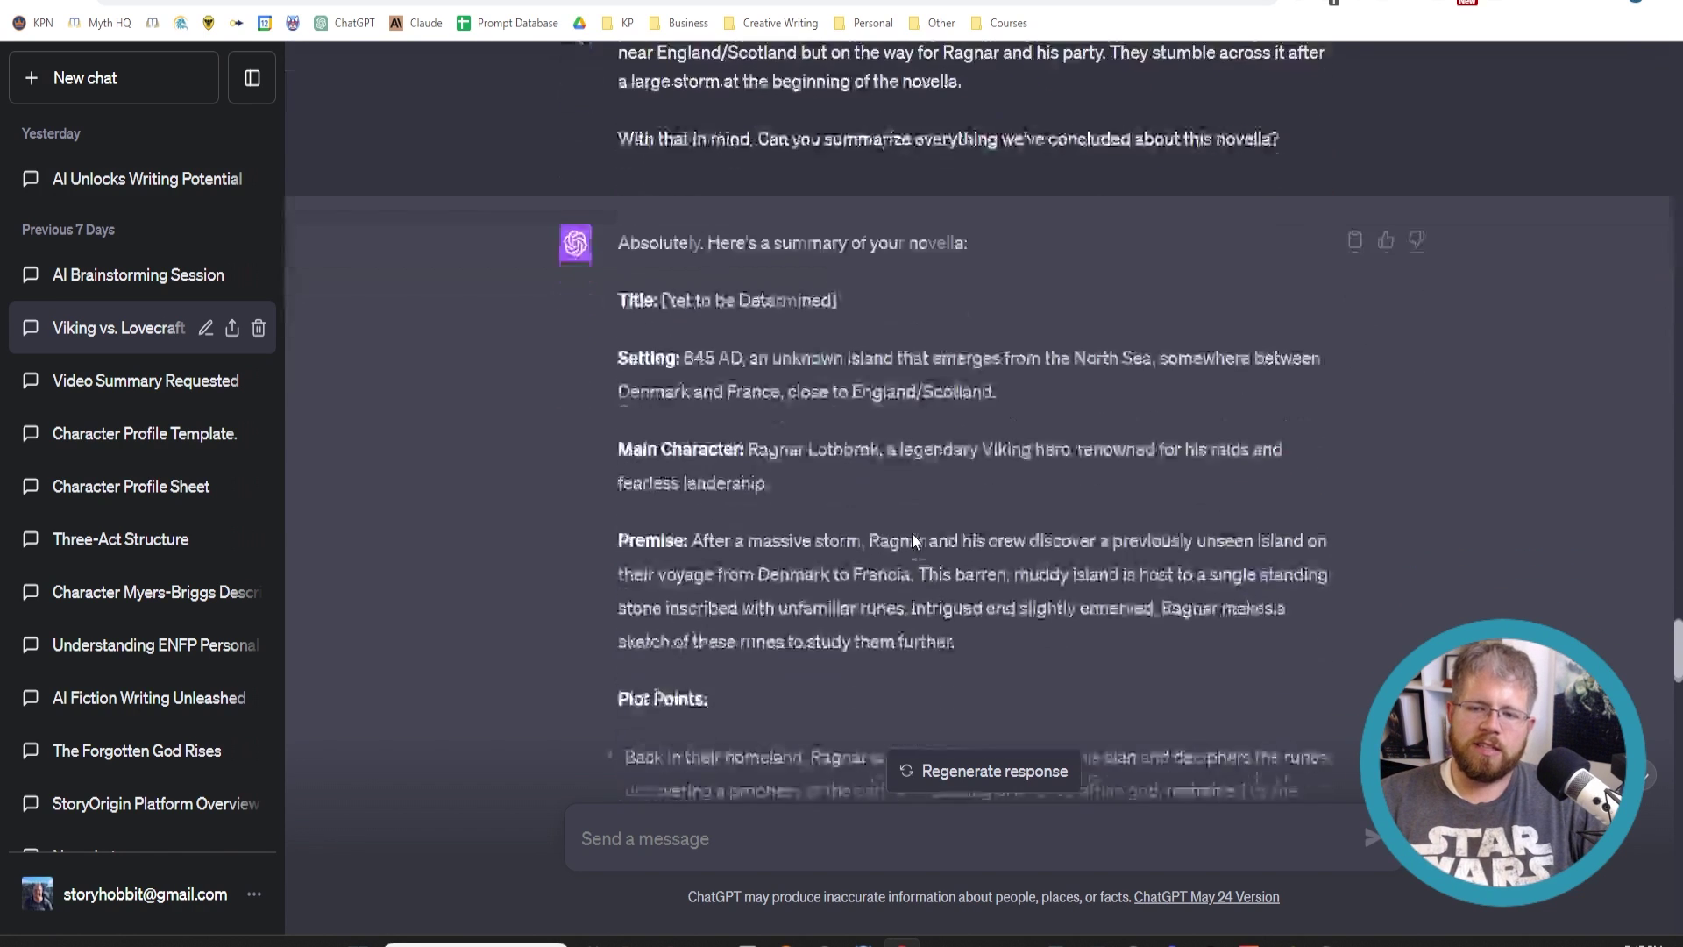
scroll(903, 534, "up", 3)
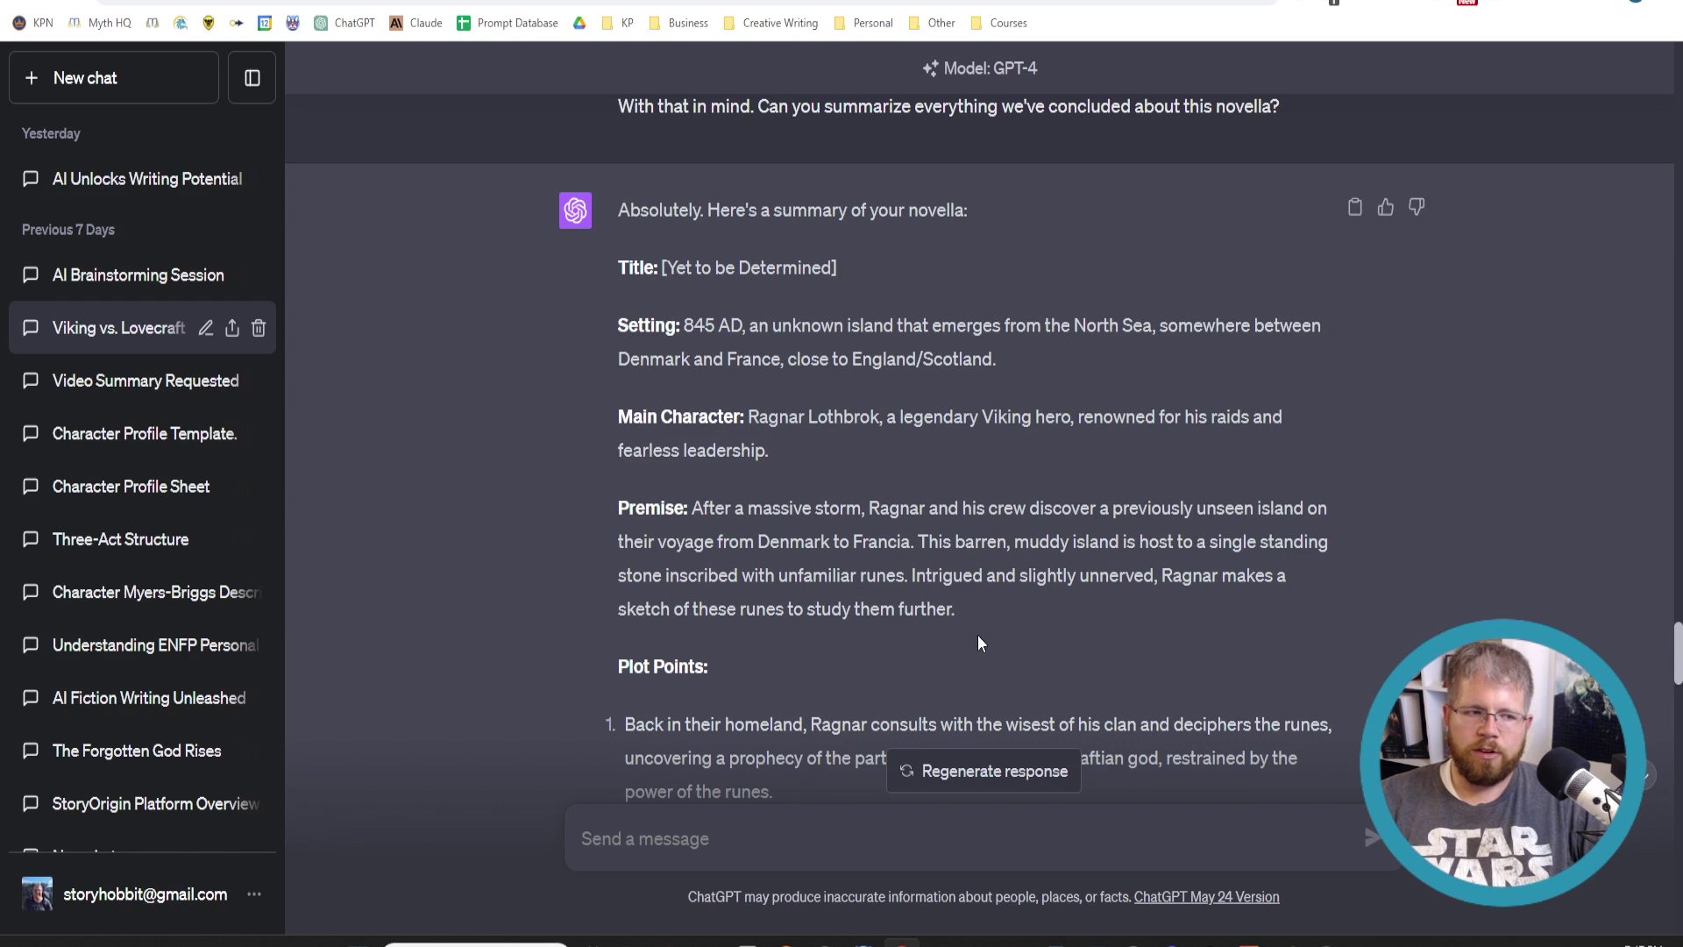
scroll(970, 646, "down", 7)
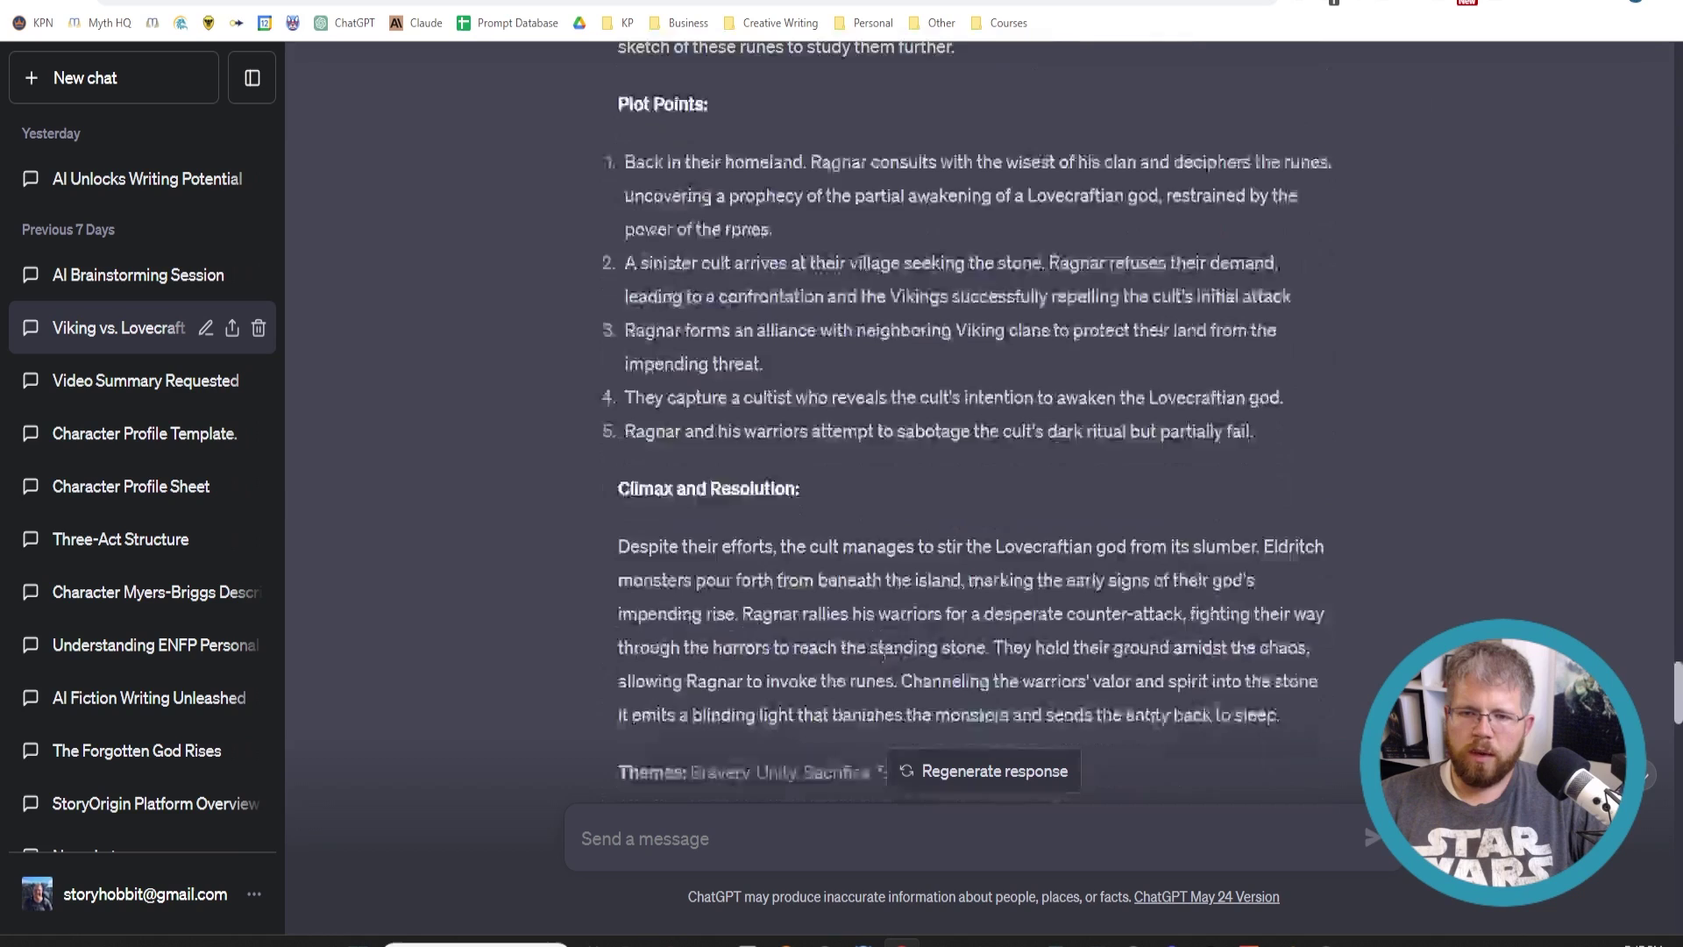
scroll(876, 649, "down", 4)
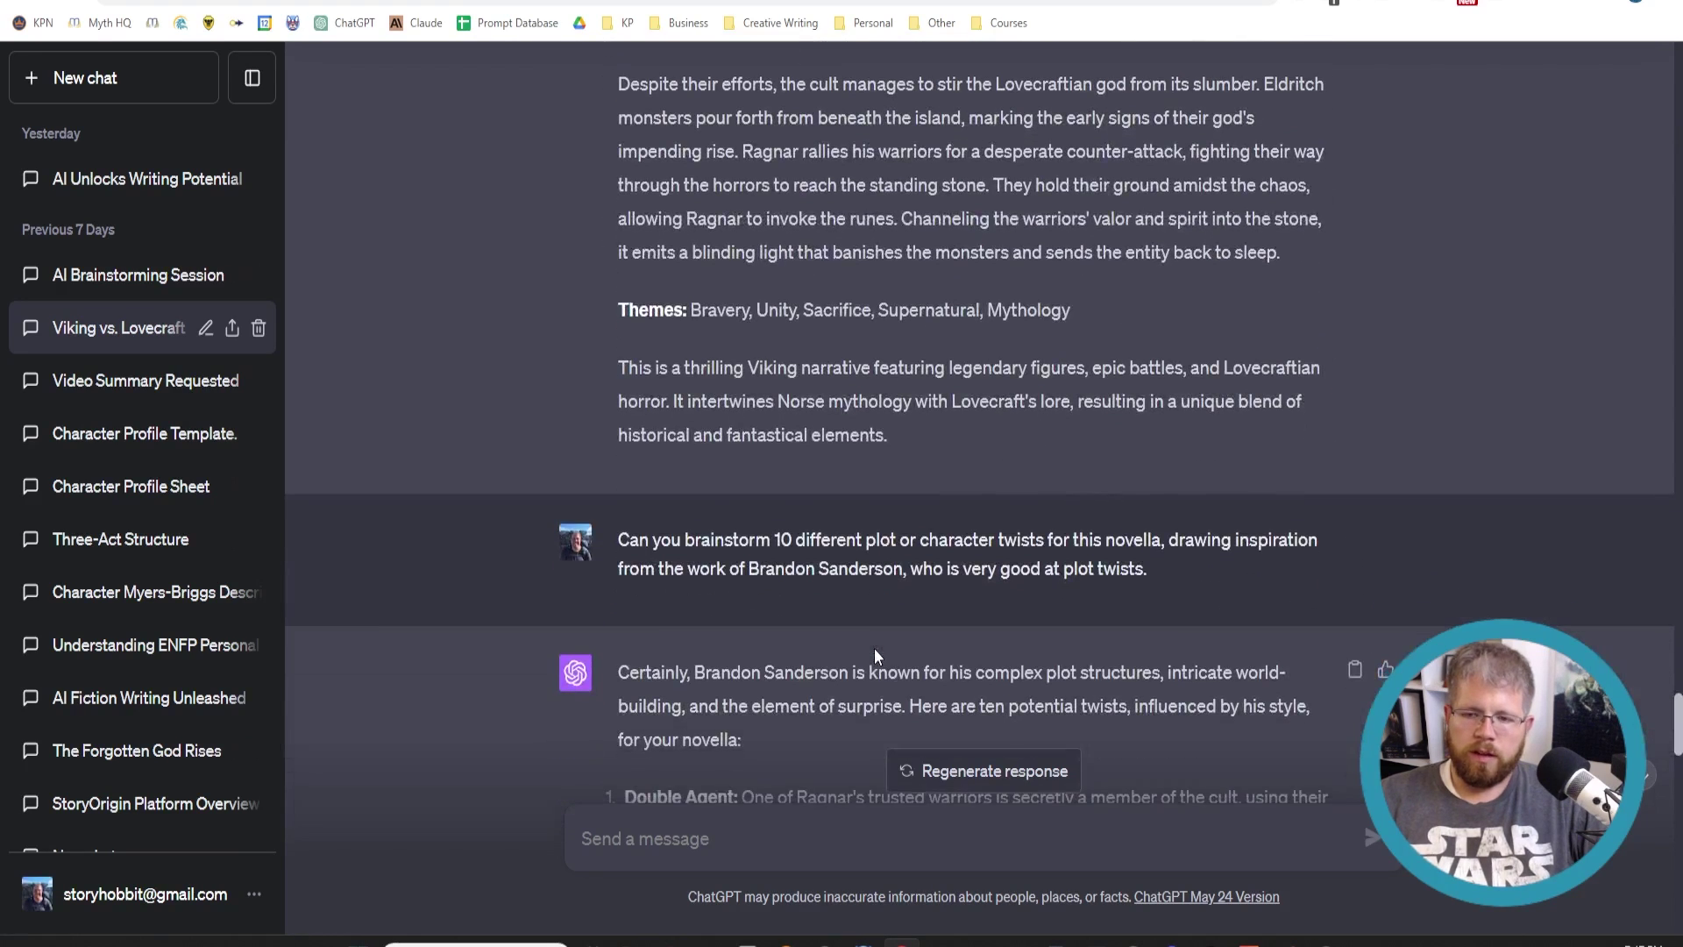
scroll(874, 649, "up", 6)
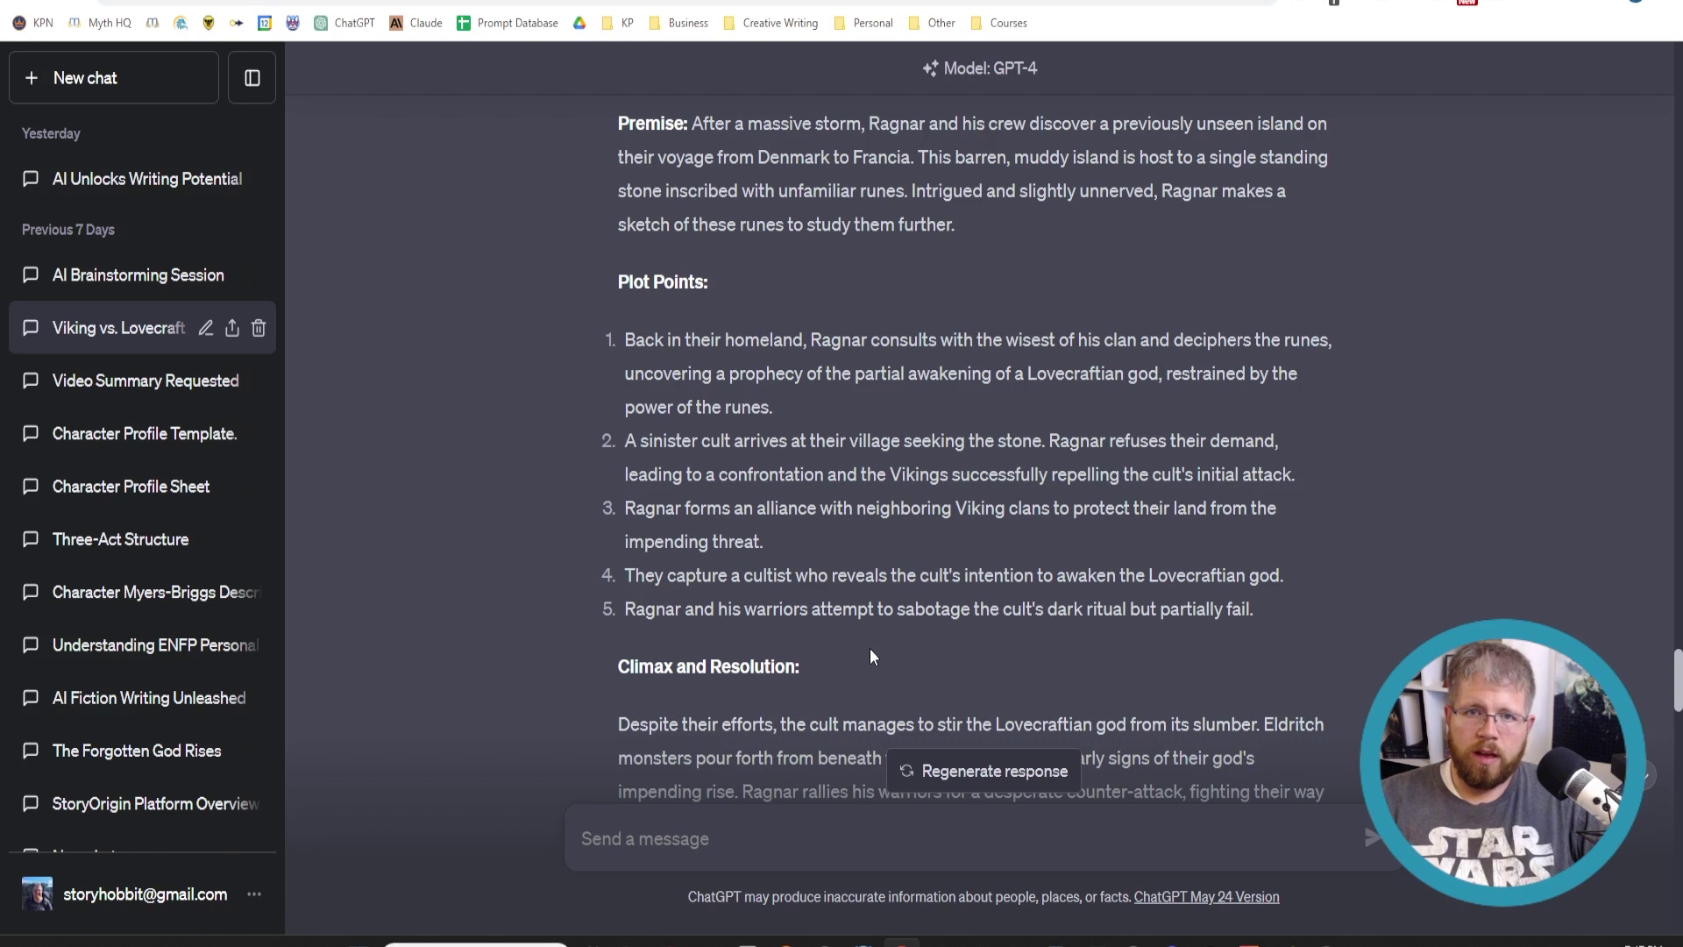
scroll(877, 644, "up", 7)
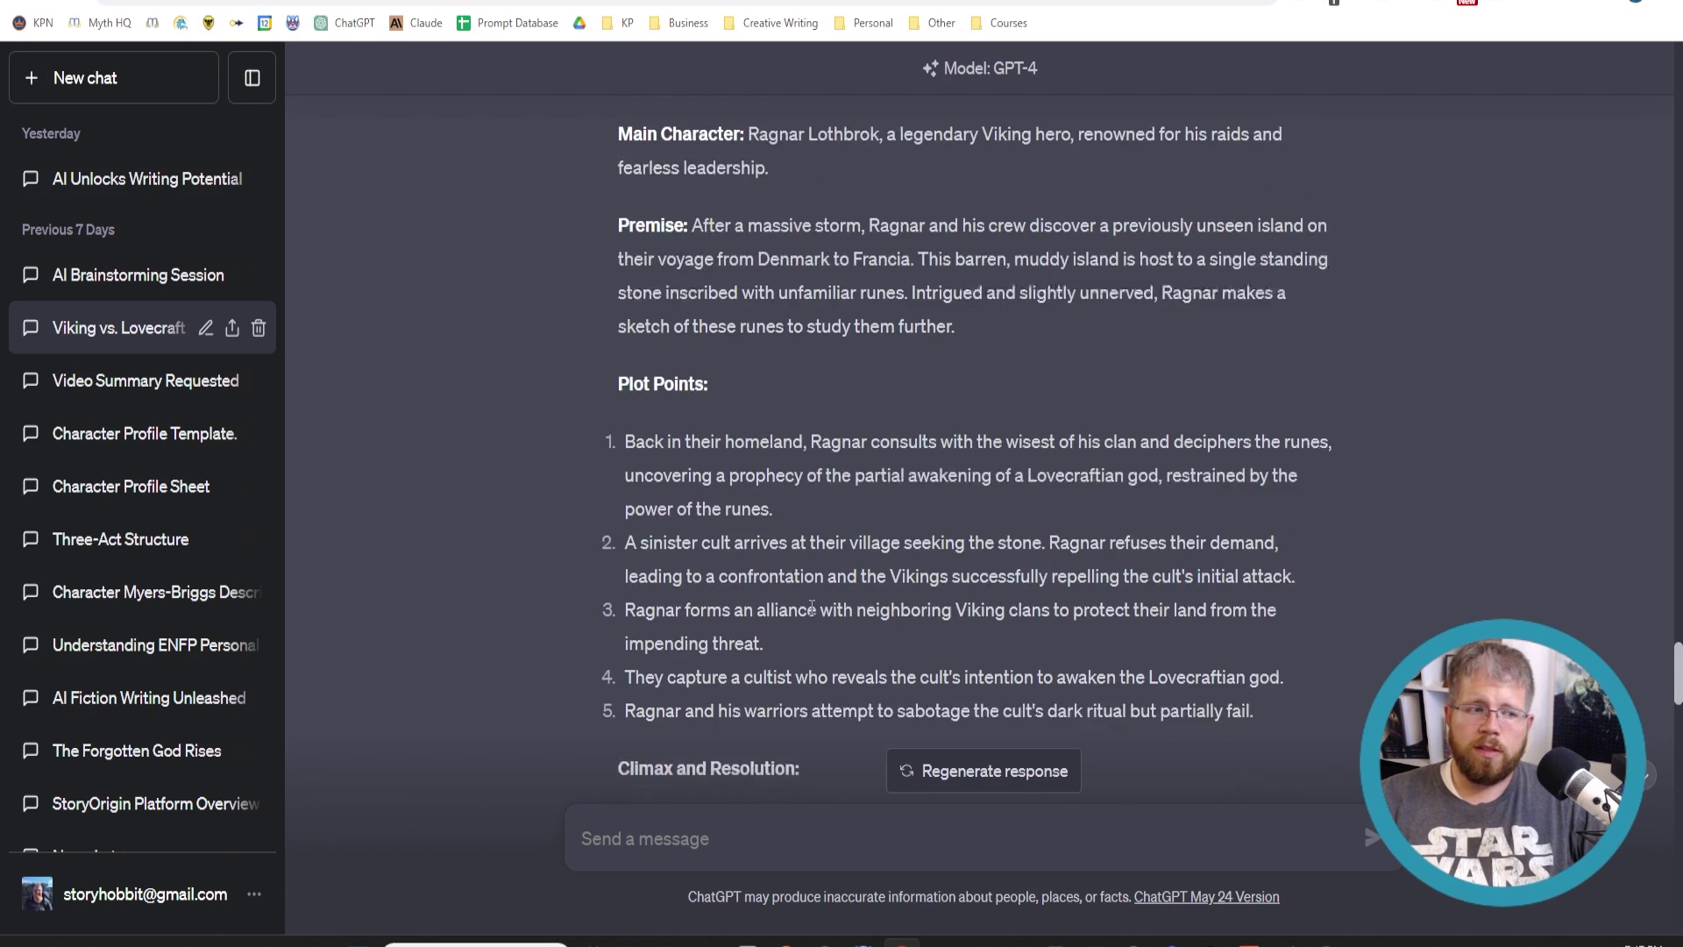
scroll(811, 606, "down", 4)
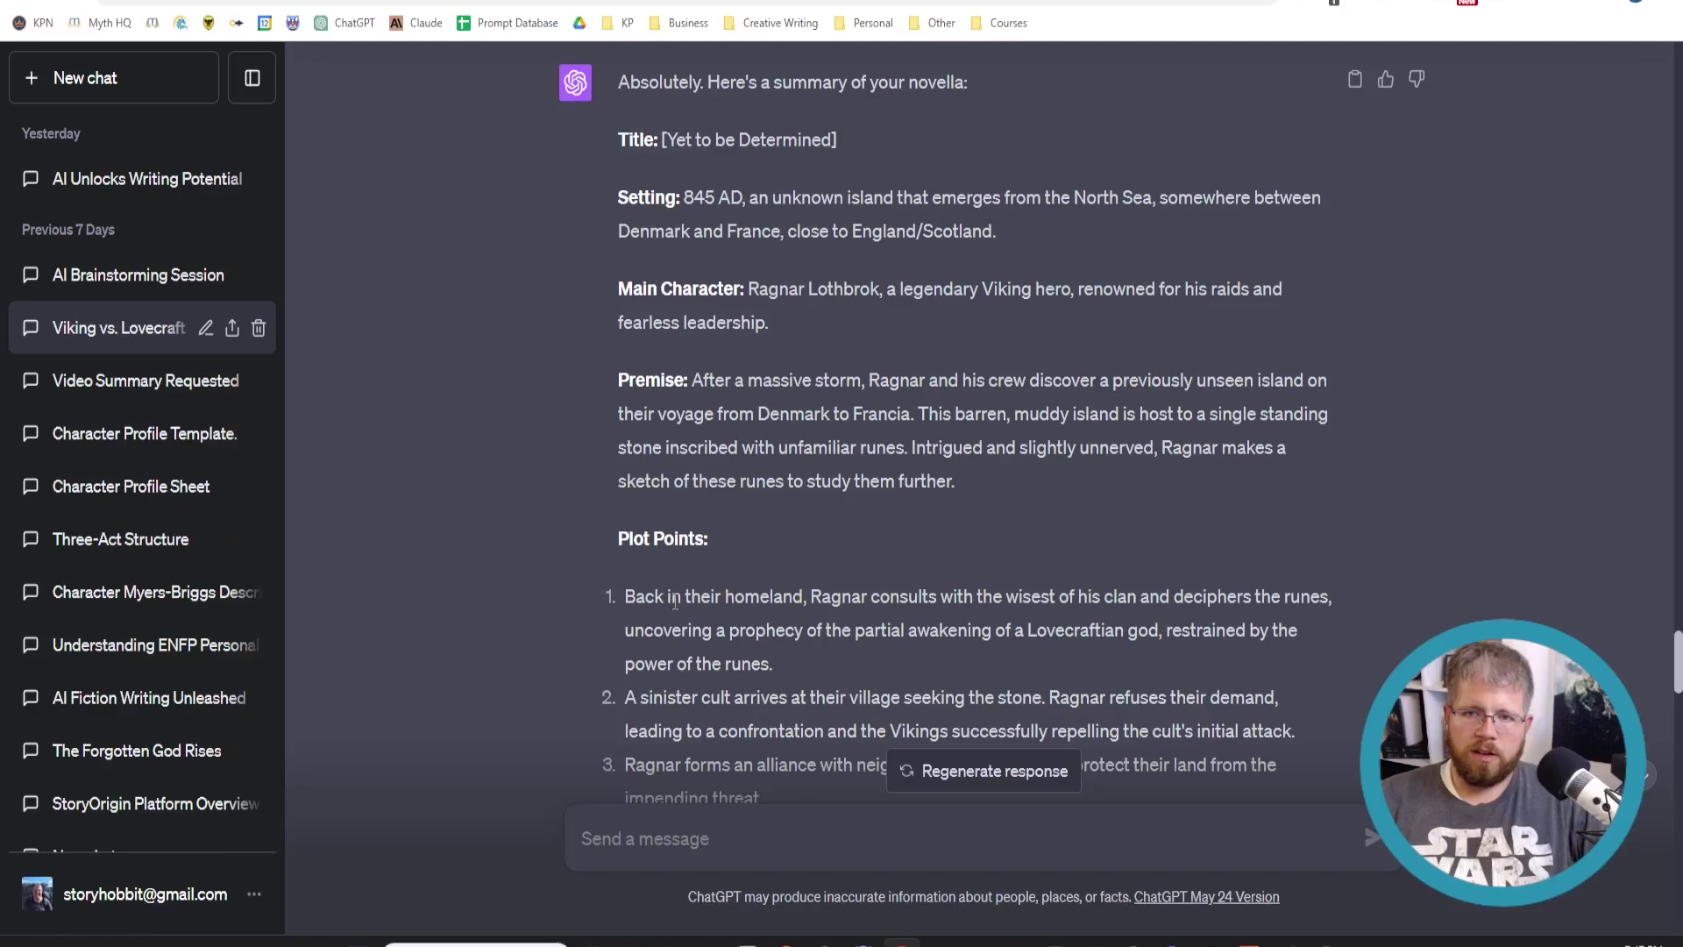
scroll(877, 184, "down", 4)
left_click_drag(613, 139, 1017, 688)
scroll(955, 291, "down", 3)
scroll(747, 293, "up", 9)
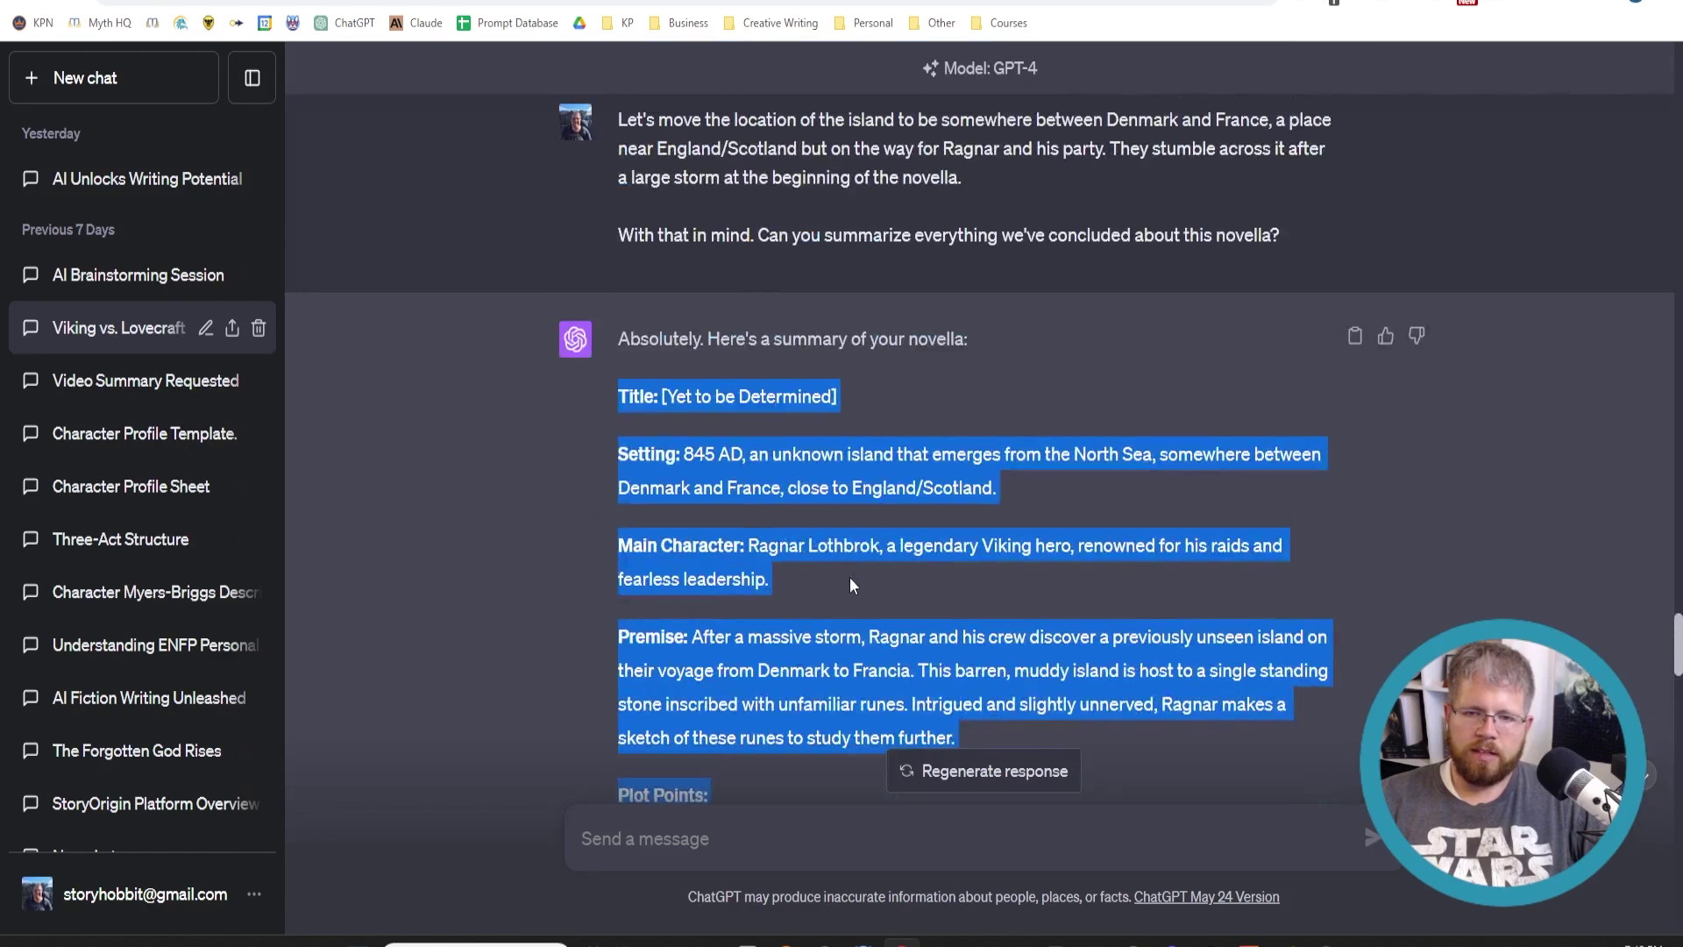
left_click(663, 531)
scroll(649, 522, "down", 7)
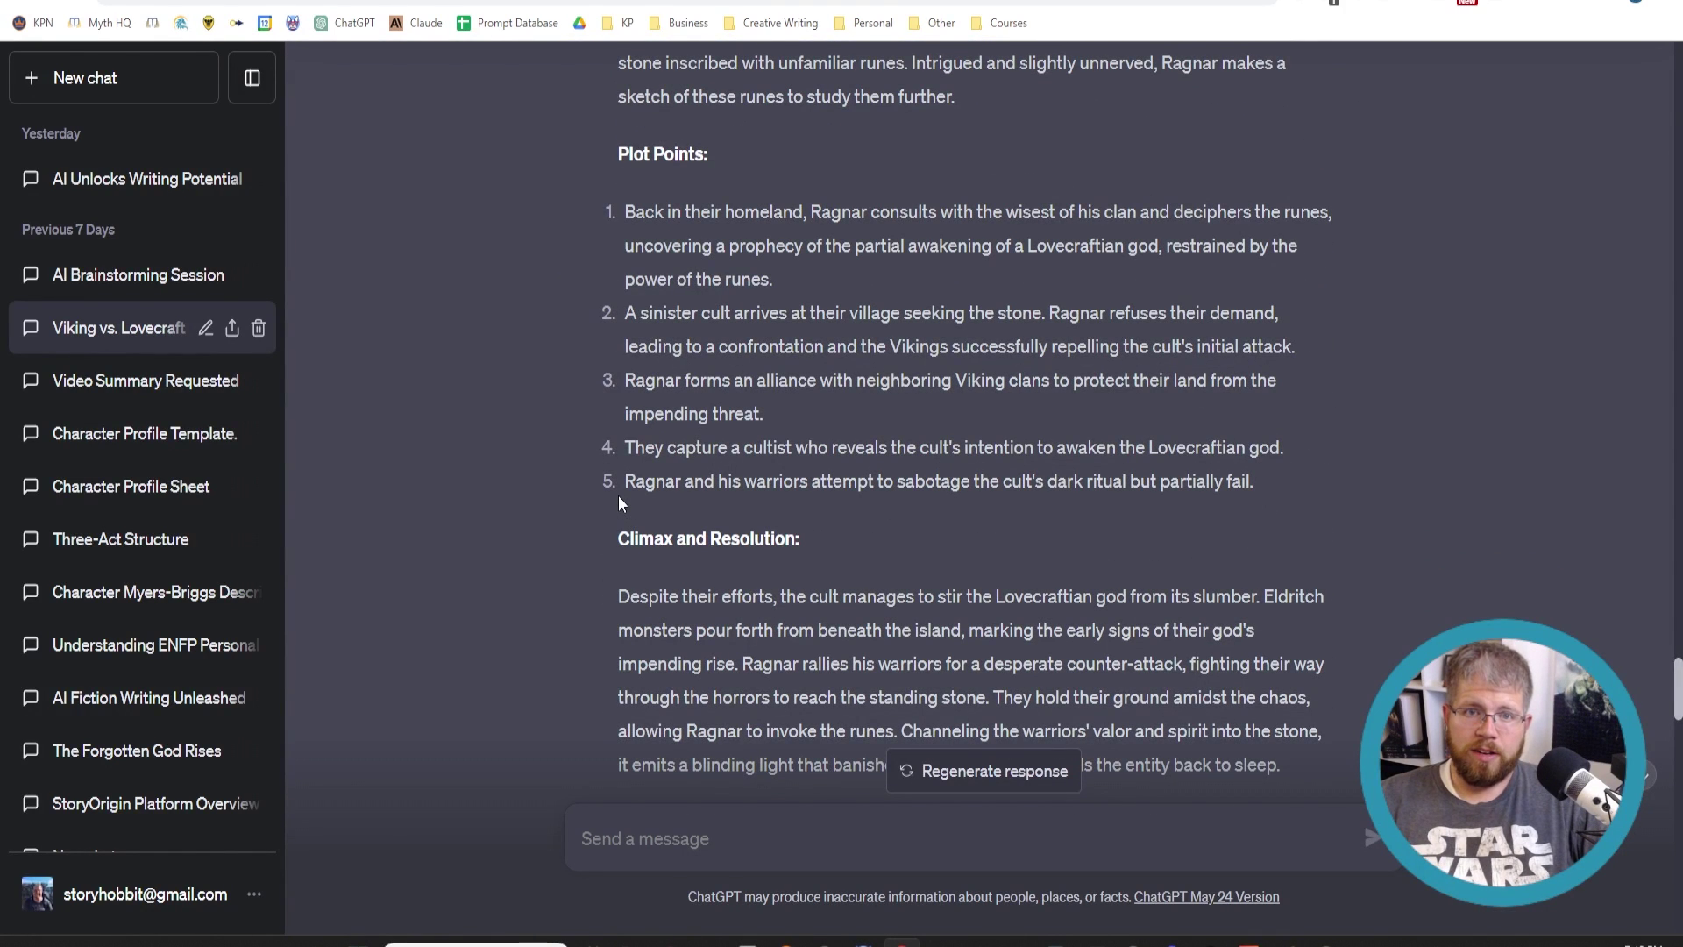
scroll(603, 480, "up", 4)
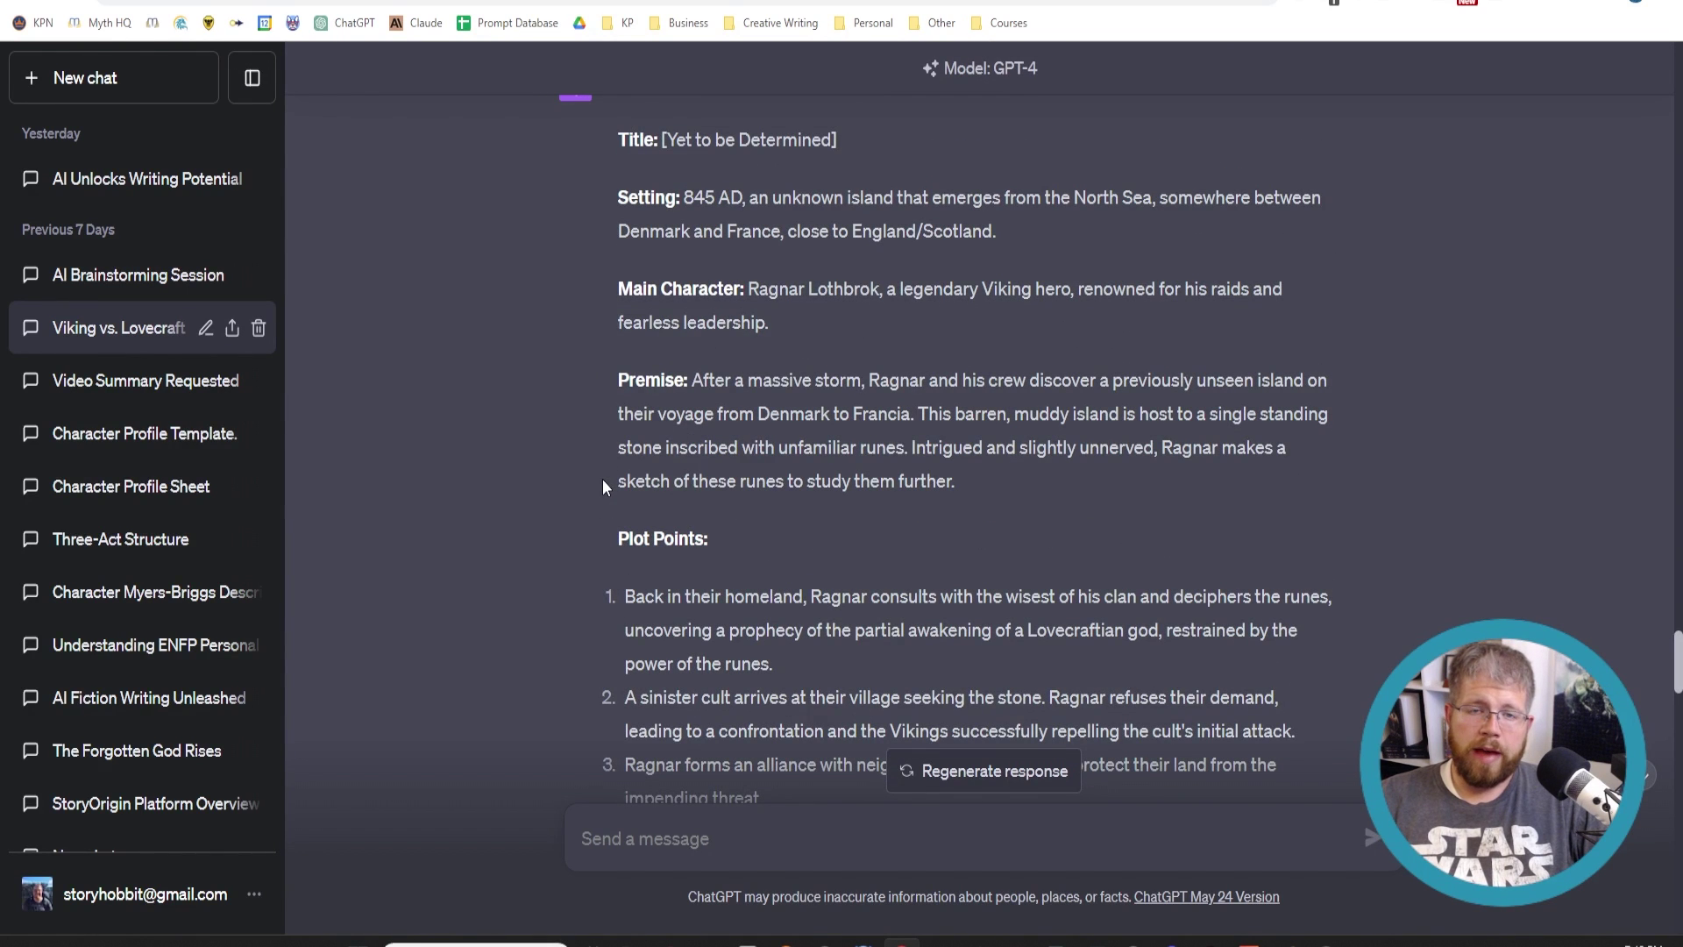
scroll(603, 480, "down", 6)
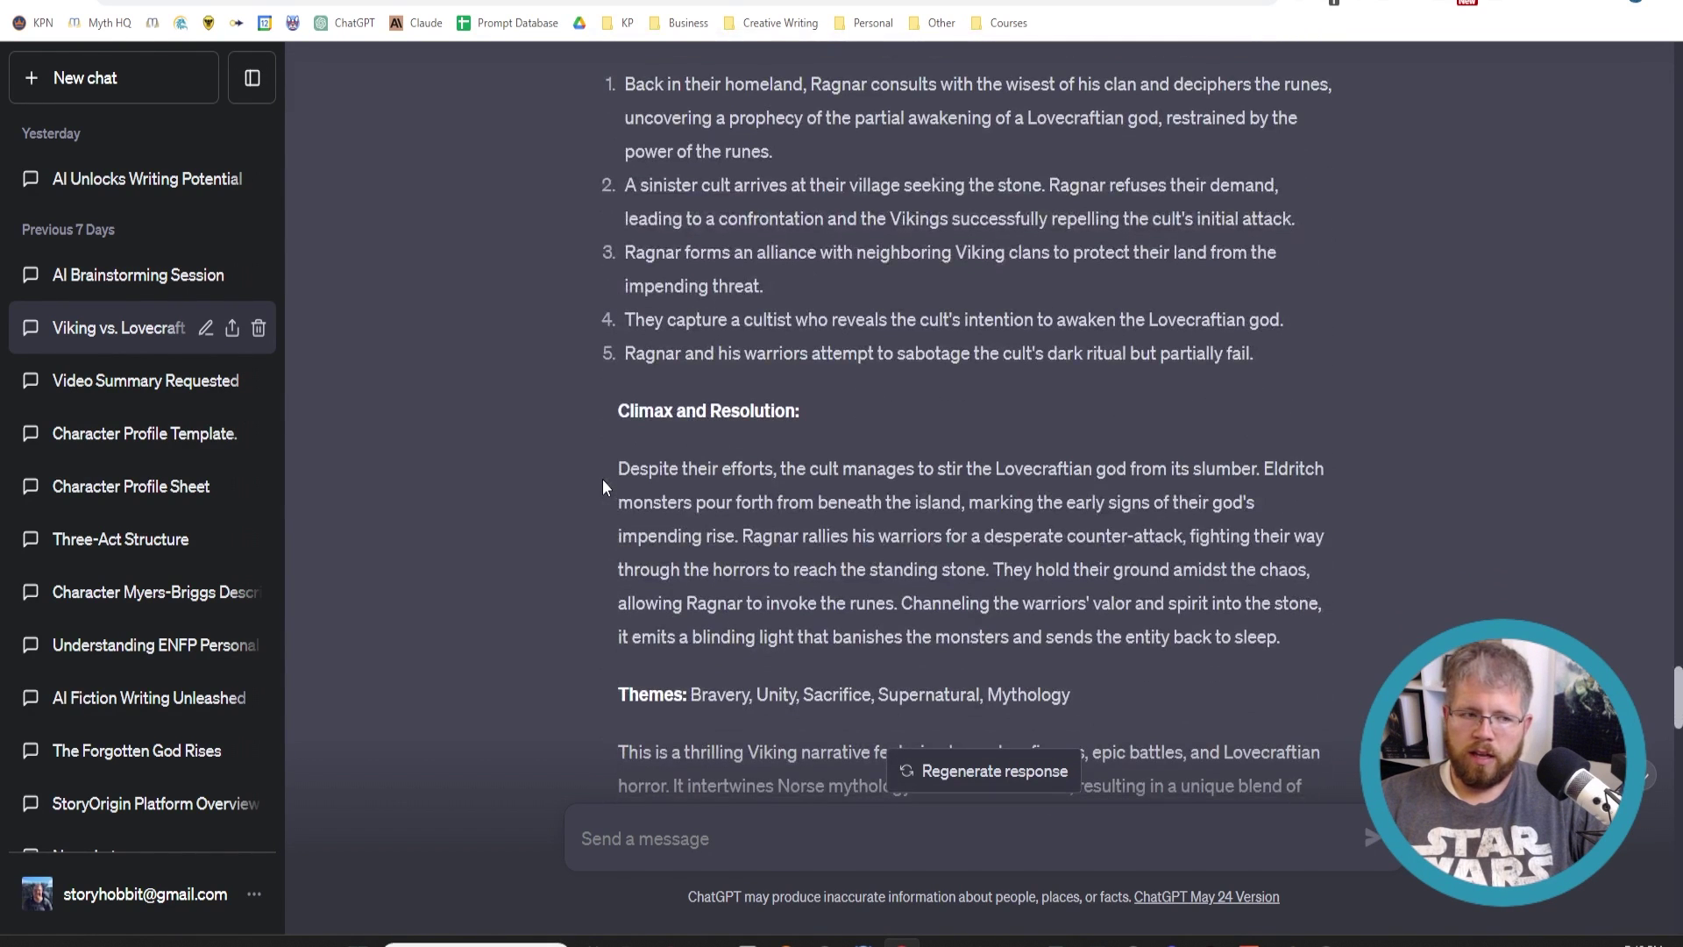
scroll(602, 478, "down", 6)
scroll(602, 478, "up", 6)
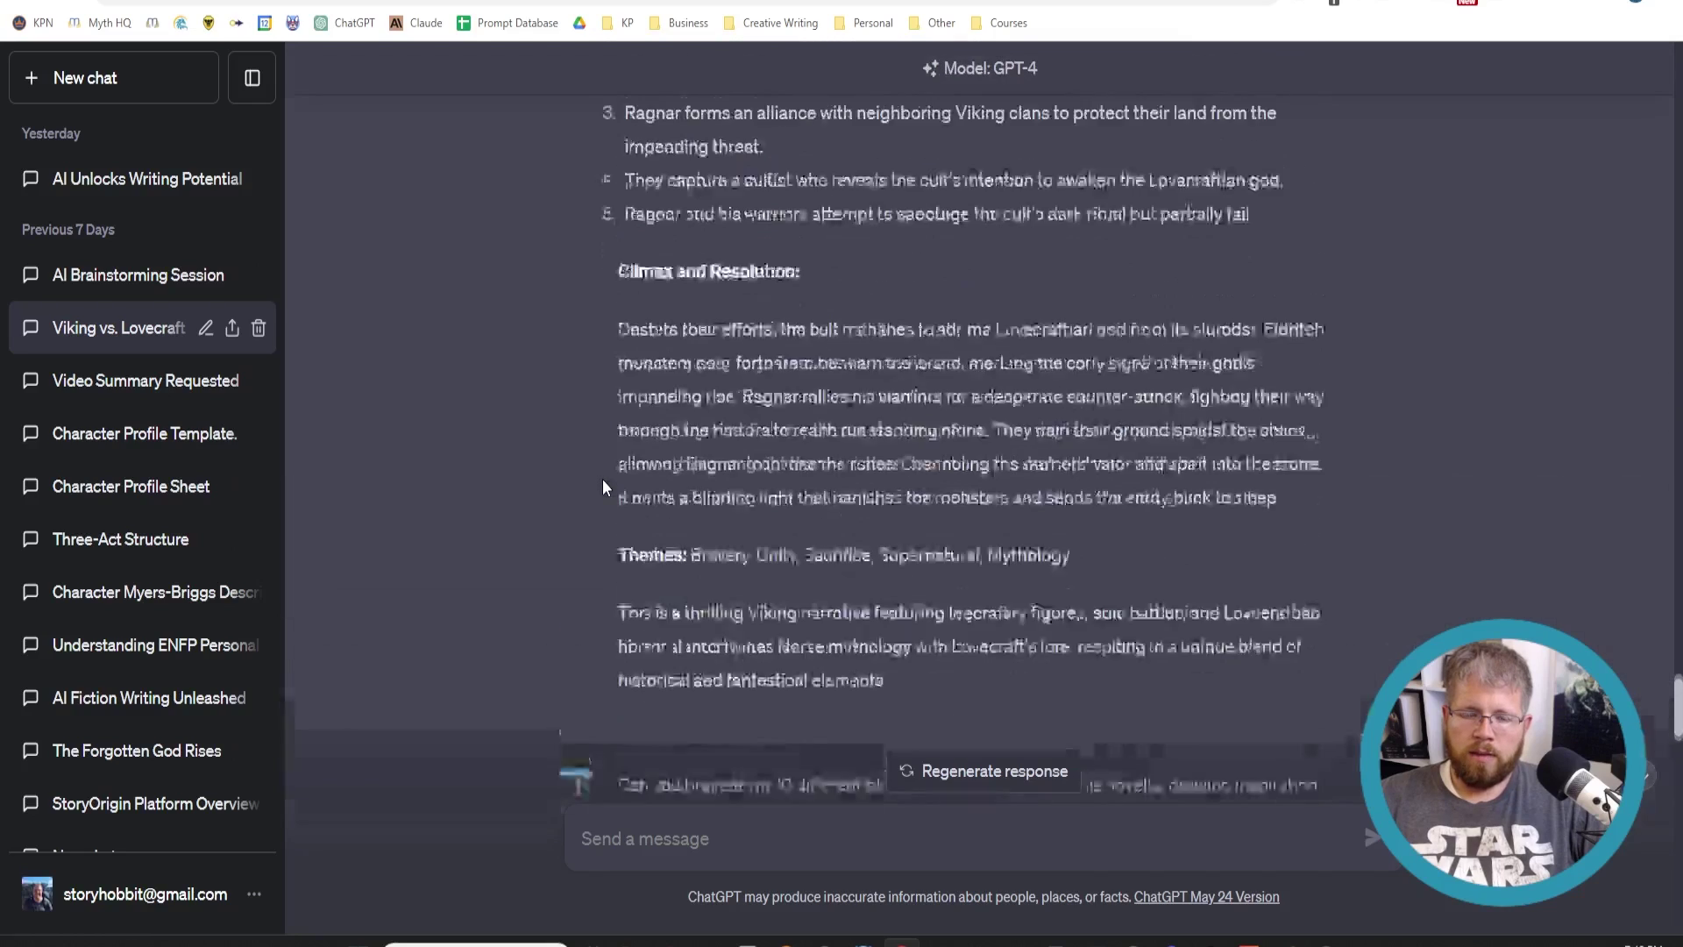
scroll(602, 487, "up", 2)
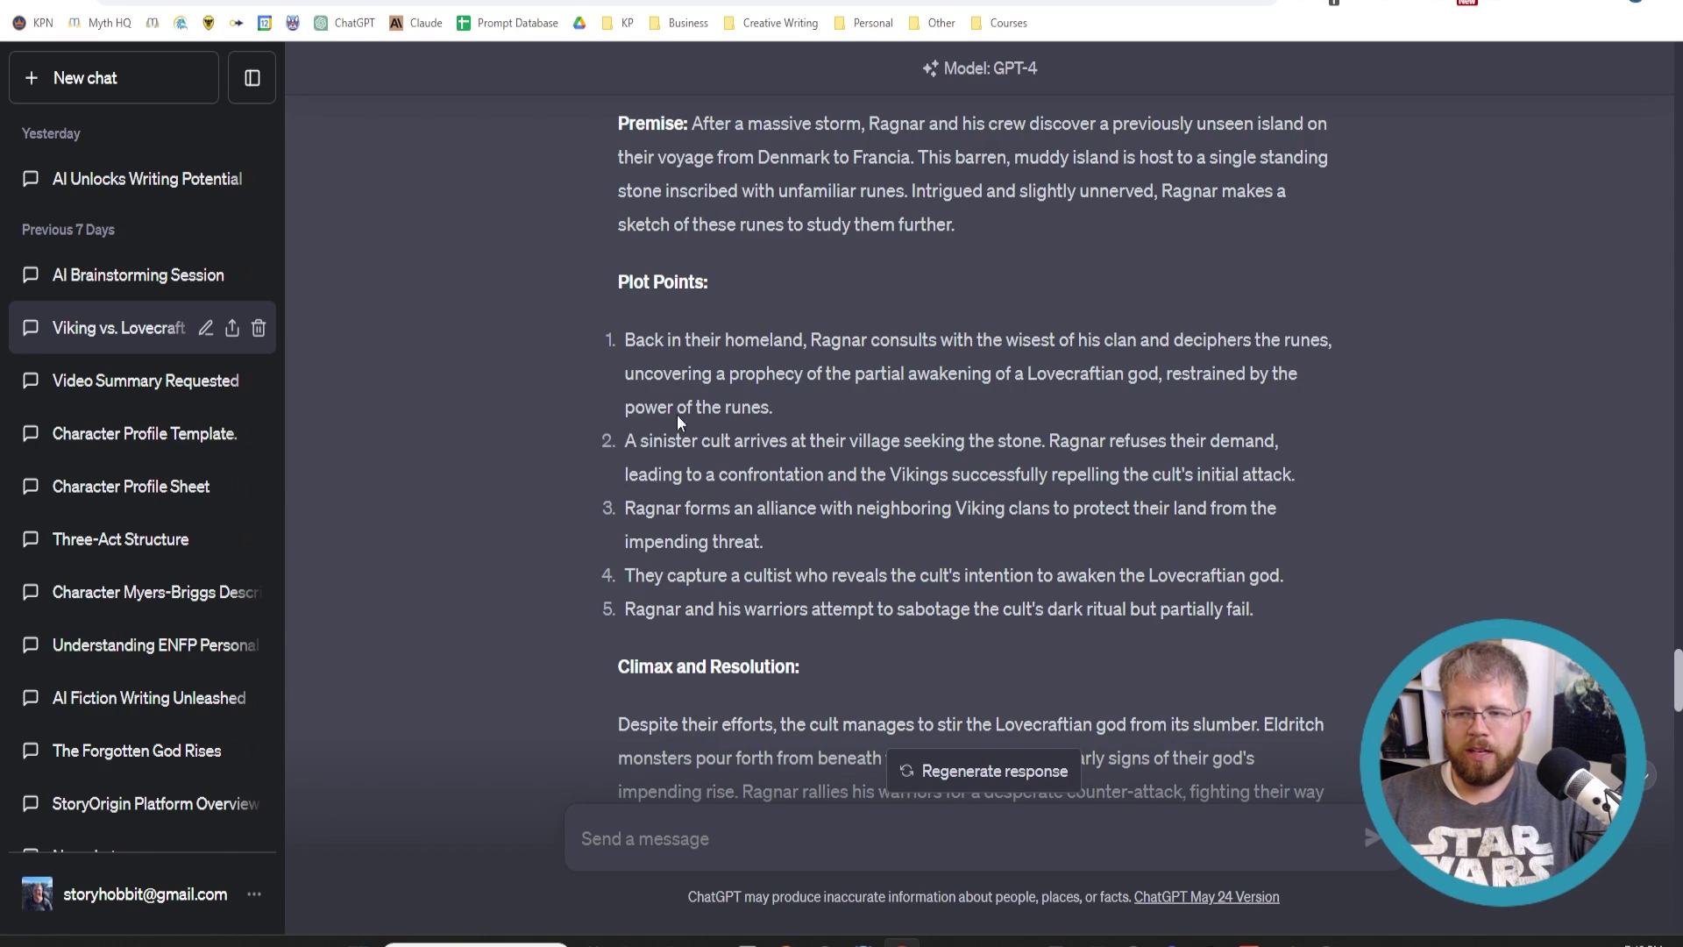
scroll(679, 419, "up", 4)
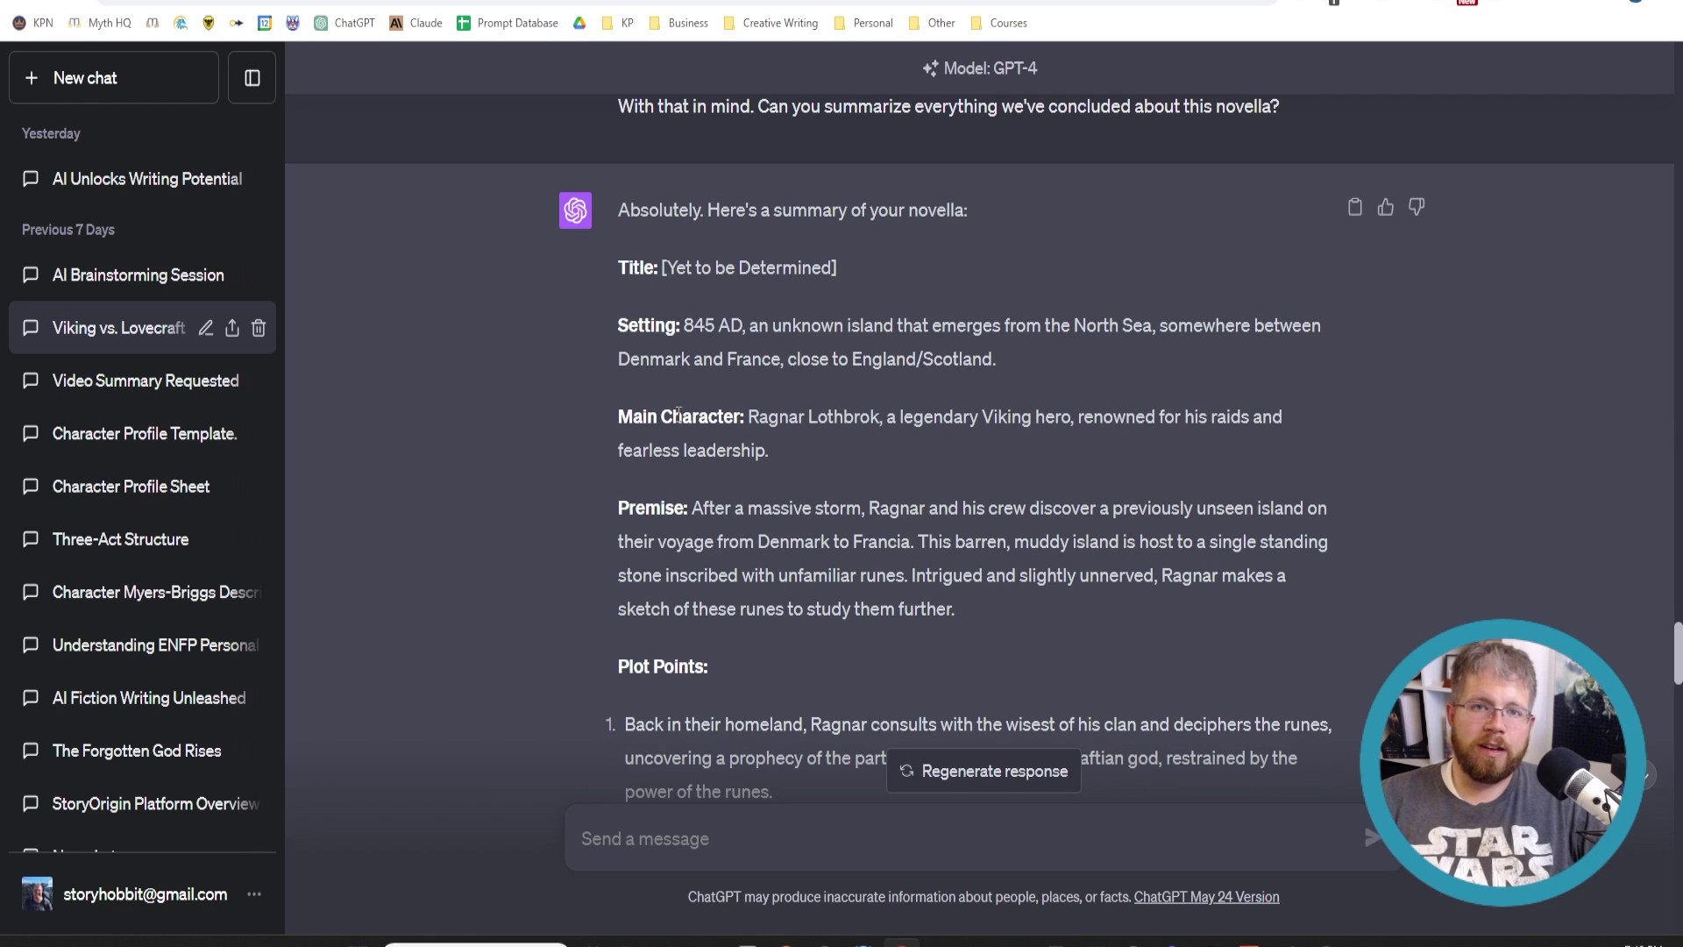